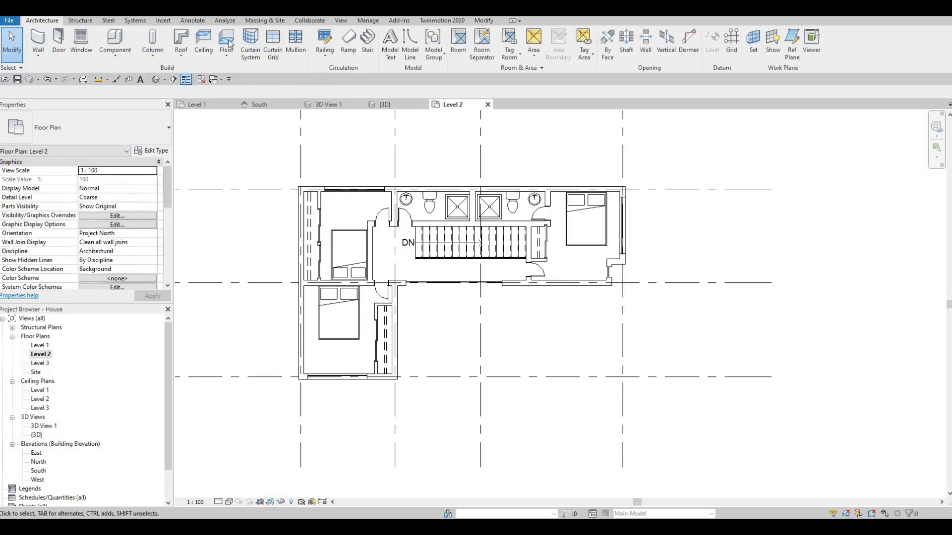
- Start a floor on Level 2 and duplicate the Generic Floor - 400mm type as "Floor 1"
left_click(228, 41)
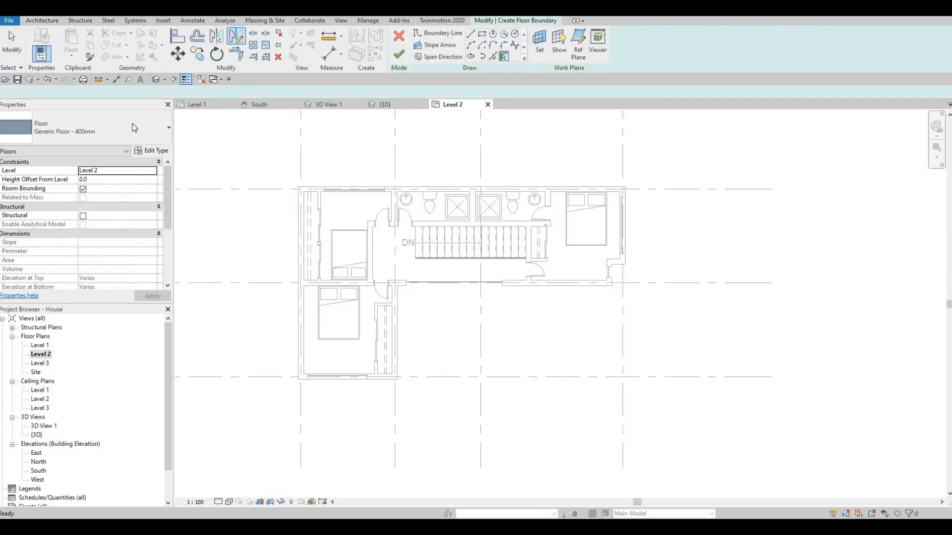
left_click(145, 152)
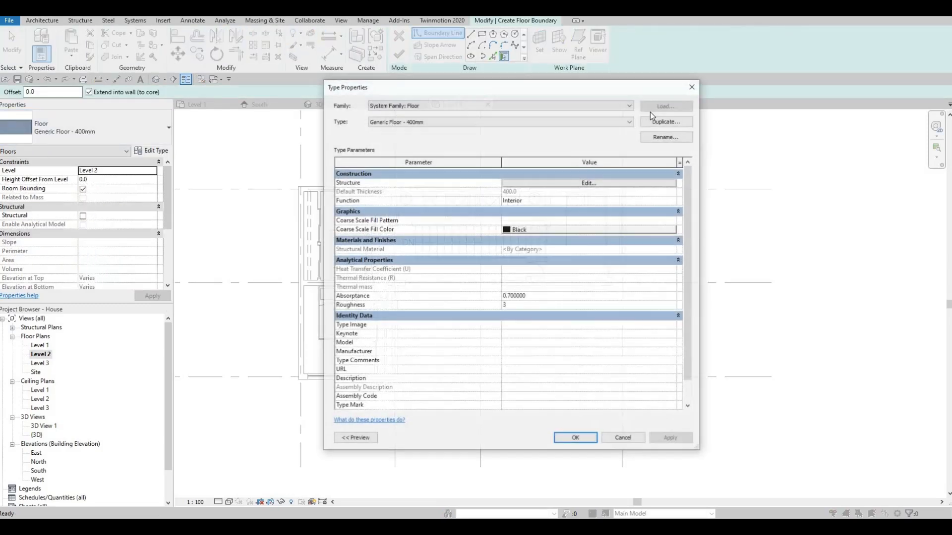
left_click(666, 121)
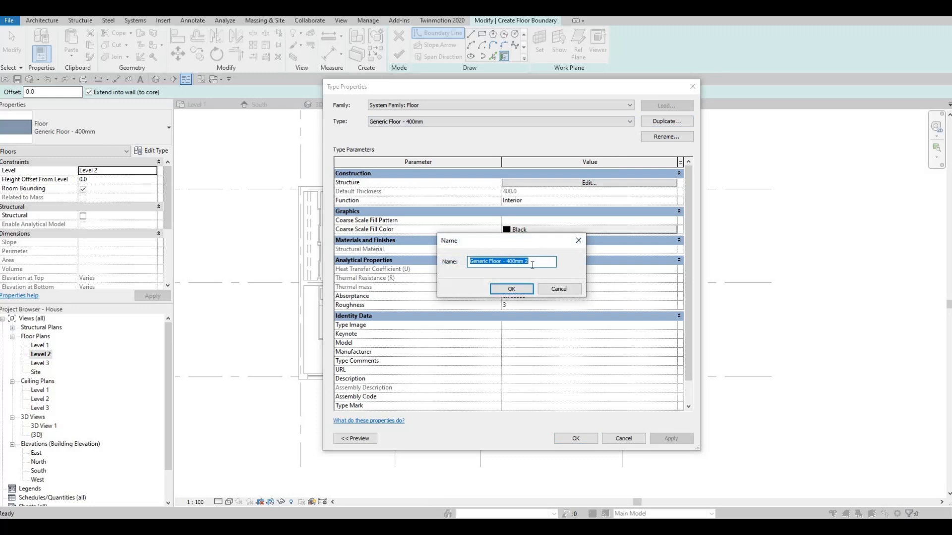
type("Floor 1")
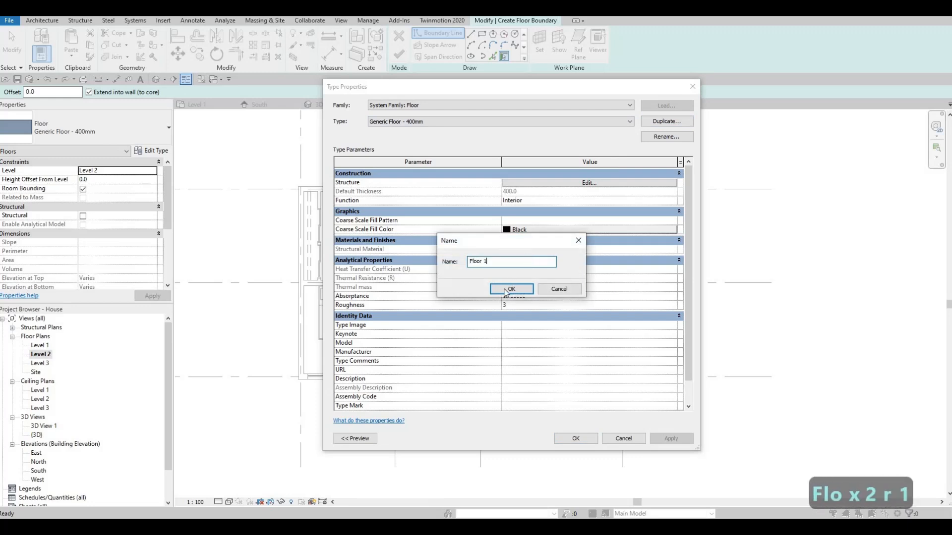
key("Return")
- Set the Floor 1 structure layer to 200 mm thick with Gypsum Wall Board as its material
left_click(542, 185)
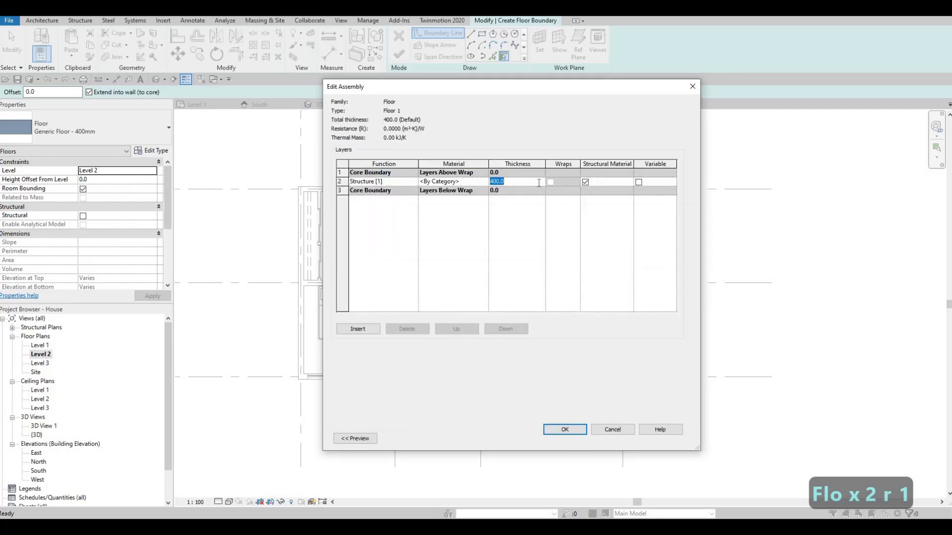
type("200")
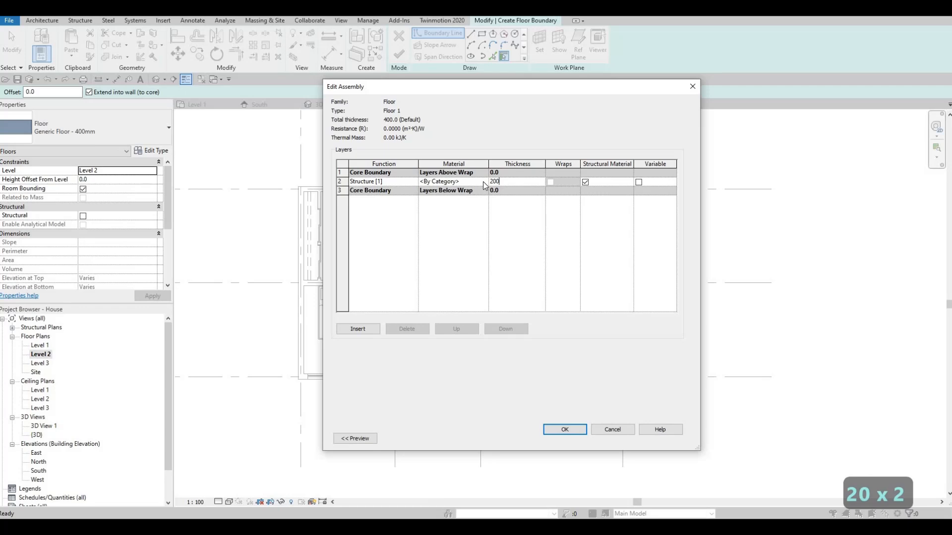
left_click(484, 182)
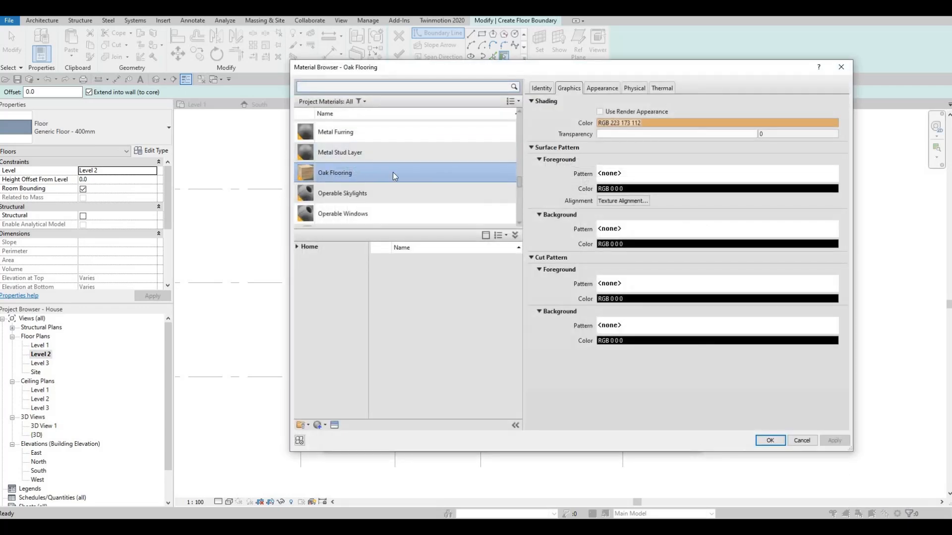
scroll(362, 171, "down", 1)
scroll(366, 176, "up", 6)
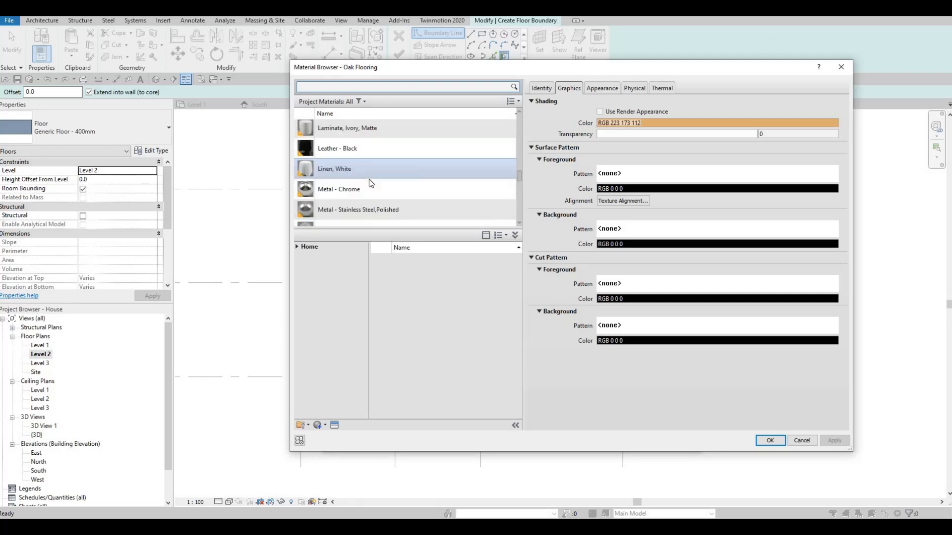
scroll(386, 192, "down", 2)
left_click(378, 135)
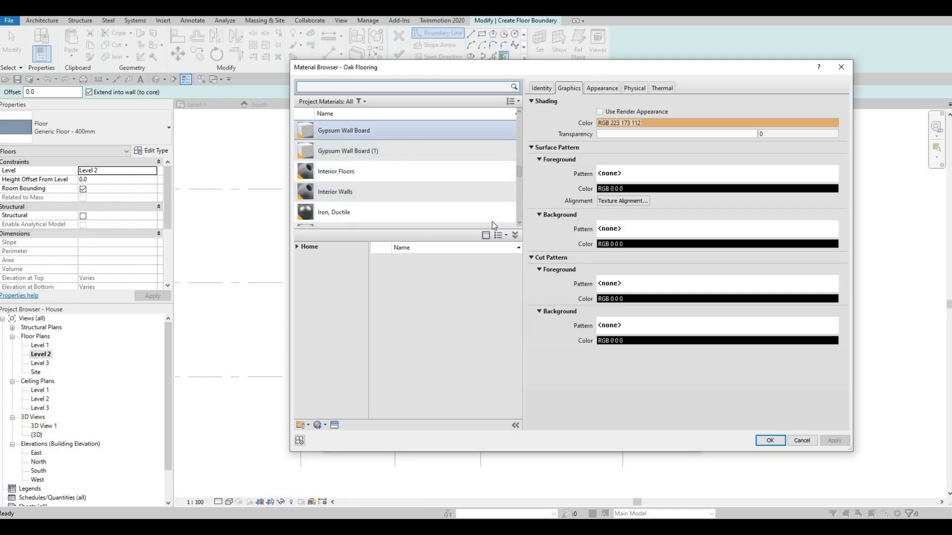
left_click(770, 440)
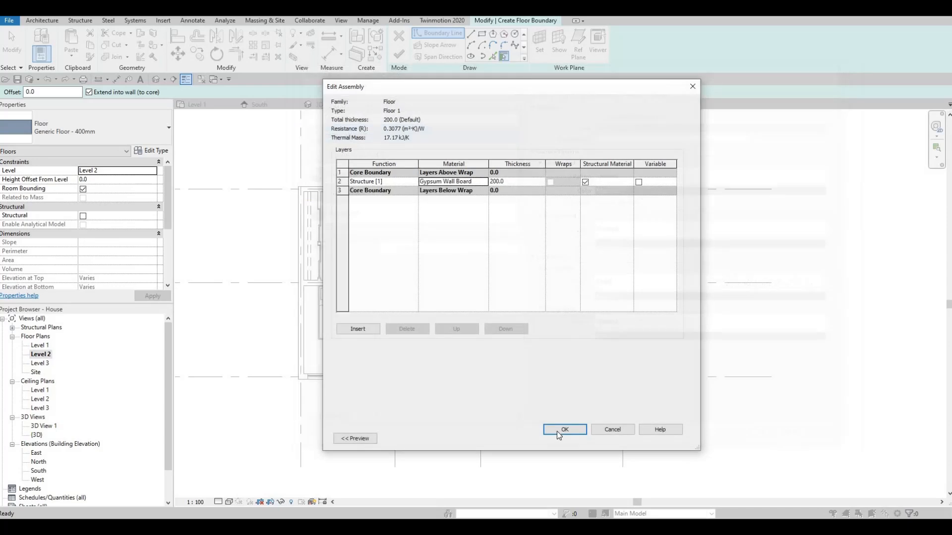
left_click(562, 436)
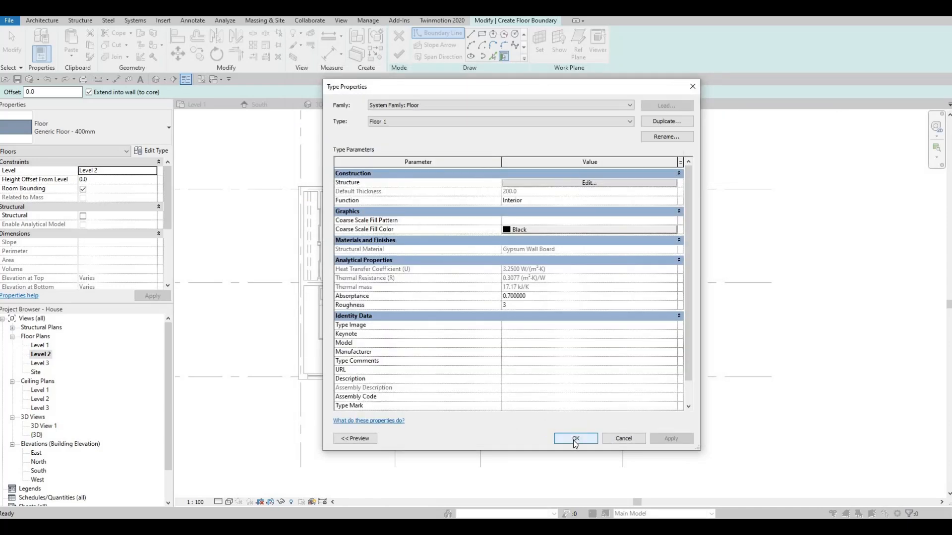
left_click(575, 439)
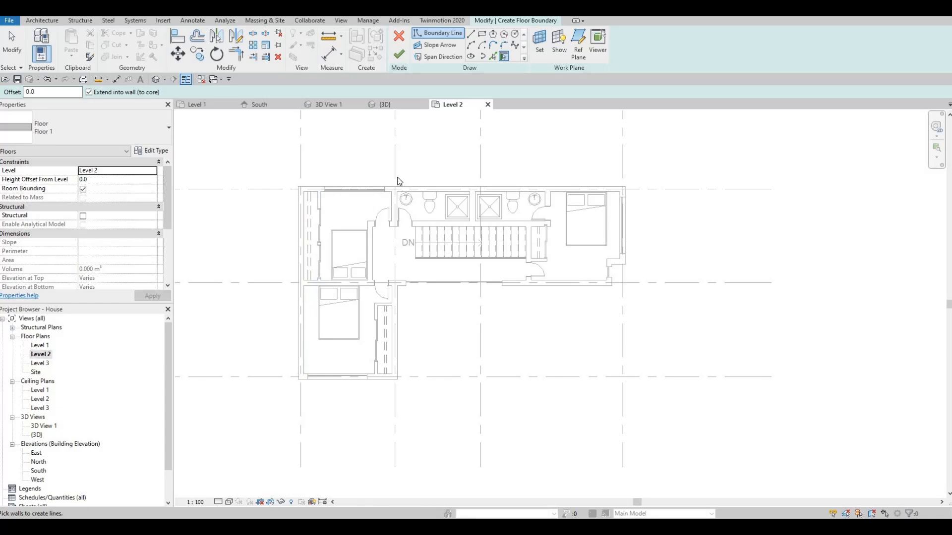
- Pick the inner faces of the exterior walls around the west side and the south bedroom wing as floor boundary lines
left_click(493, 56)
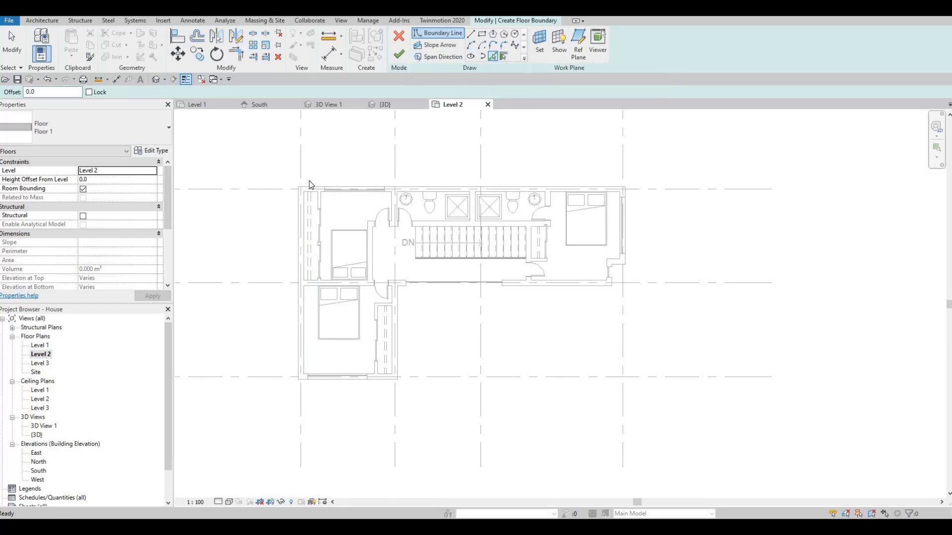
scroll(310, 185, "up", 5)
left_click(287, 247)
middle_click_drag(327, 236, 346, 167)
scroll(363, 213, "down", 2)
middle_click_drag(439, 359, 396, 255)
left_click(442, 330)
scroll(403, 398, "up", 2)
left_click(432, 387)
scroll(432, 345, "down", 2)
middle_click_drag(462, 256, 388, 327)
scroll(415, 316, "up", 1)
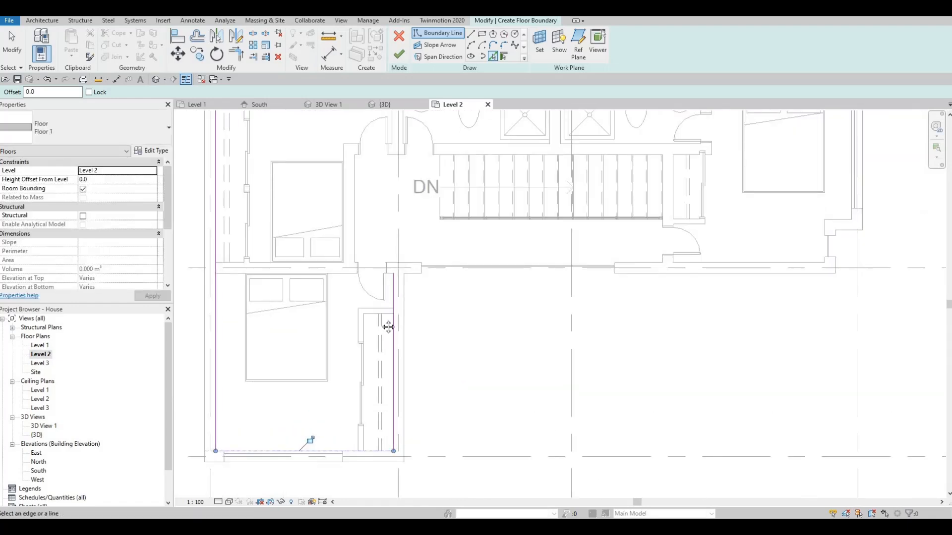
- Pick the inner wall faces south of the stairs and around the east bedroom, including its stepped corner, as boundary lines
middle_click_drag(535, 289, 450, 301)
left_click(560, 276)
scroll(571, 308, "down", 3)
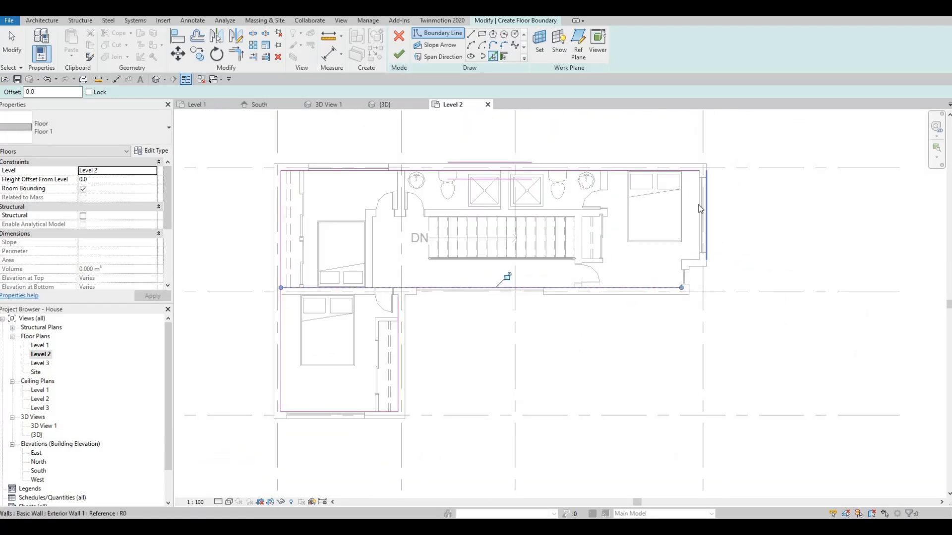
scroll(700, 209, "up", 2)
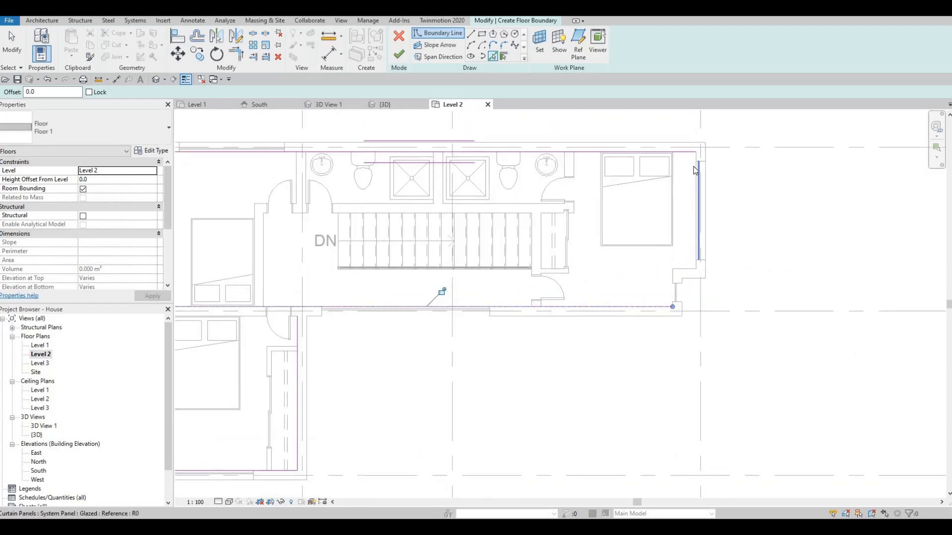
left_click(677, 280)
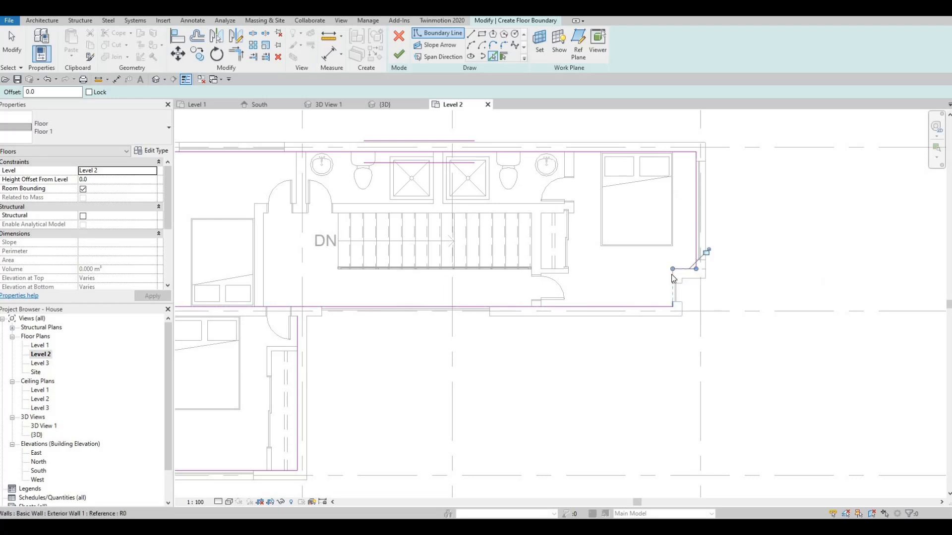
scroll(673, 278, "up", 3)
left_click(672, 283)
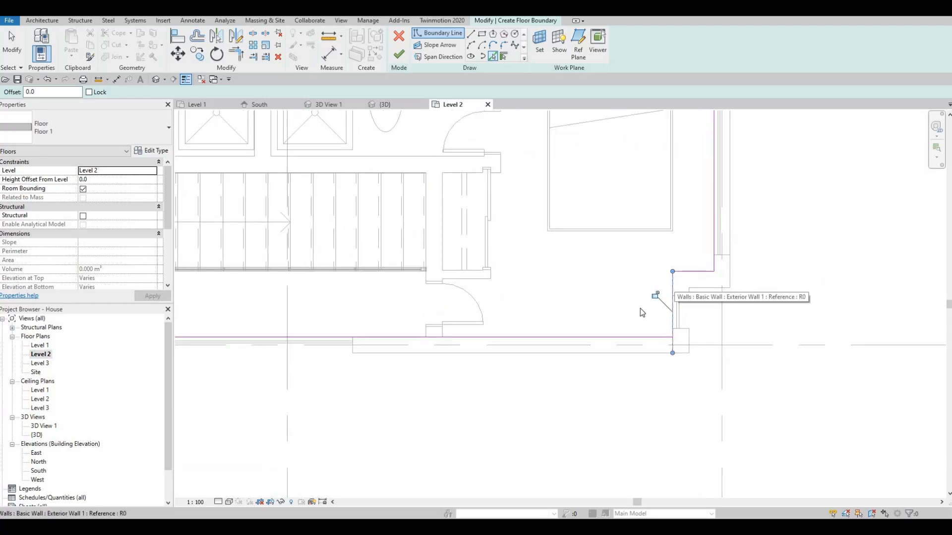
scroll(673, 282, "down", 3)
scroll(638, 309, "up", 2)
scroll(545, 317, "down", 5)
scroll(347, 310, "up", 3)
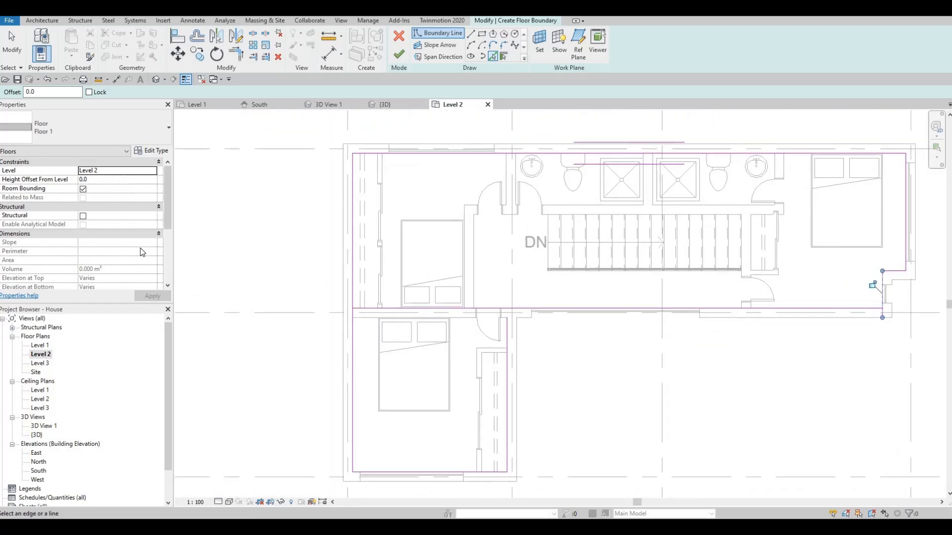
left_click_drag(168, 205, 169, 223)
middle_click_drag(773, 291, 542, 259)
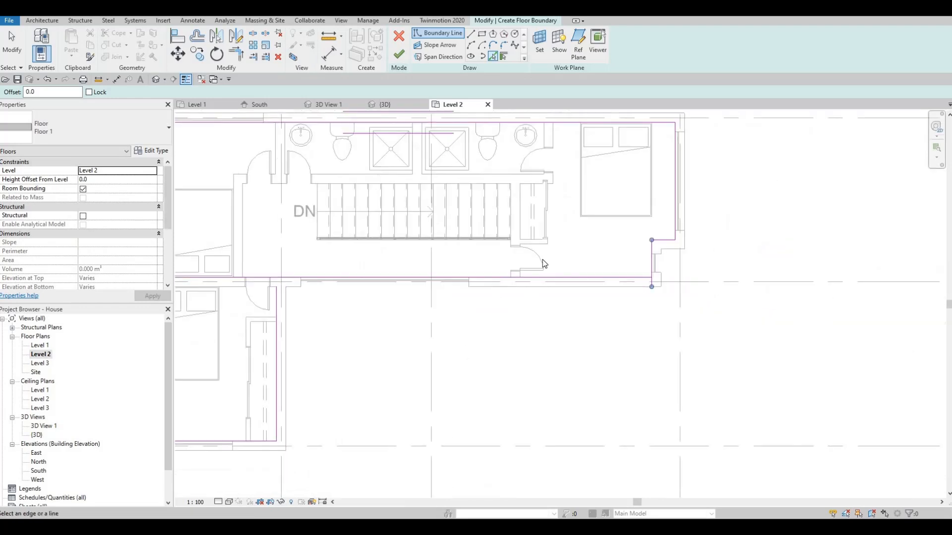
key("Escape")
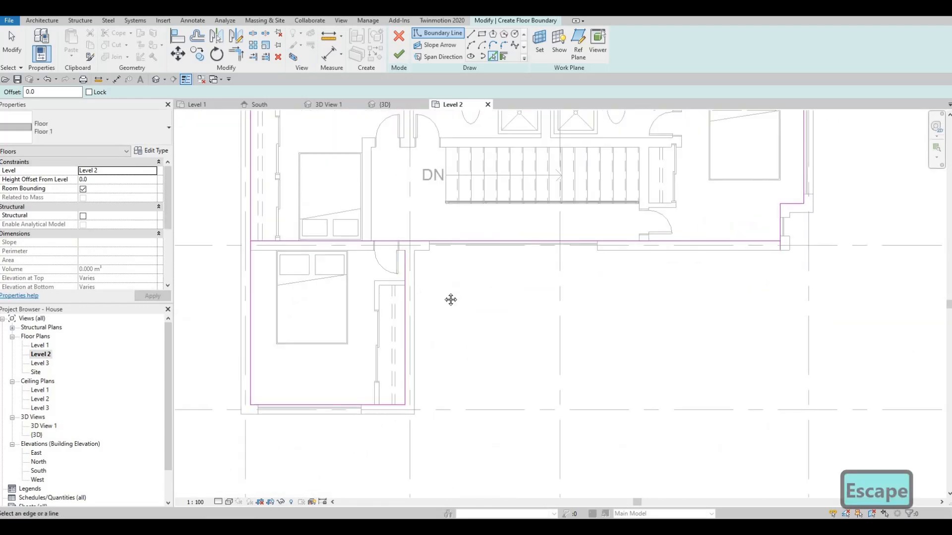
- Trim the boundary line south of the stairs to corners with the south wing's east line and the stepped corner's line
key("t")
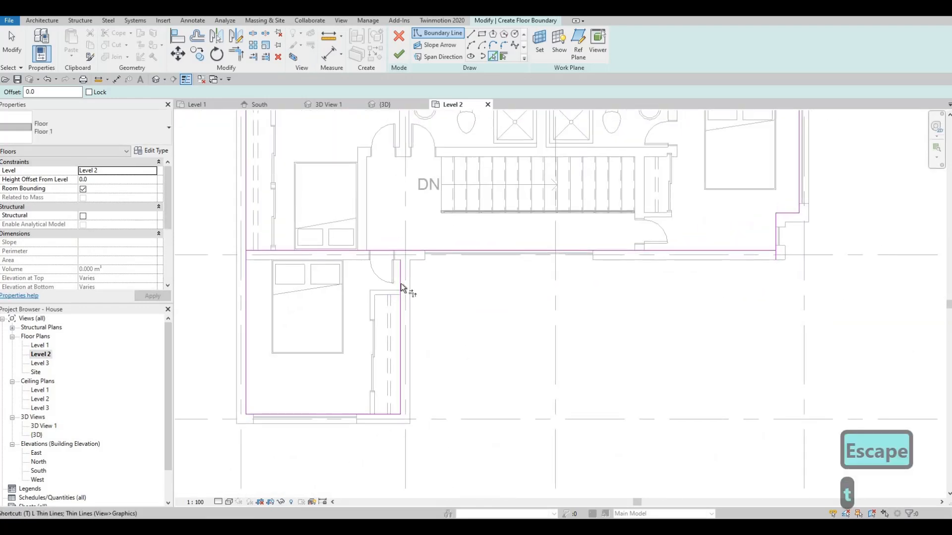
key("r")
left_click(411, 256)
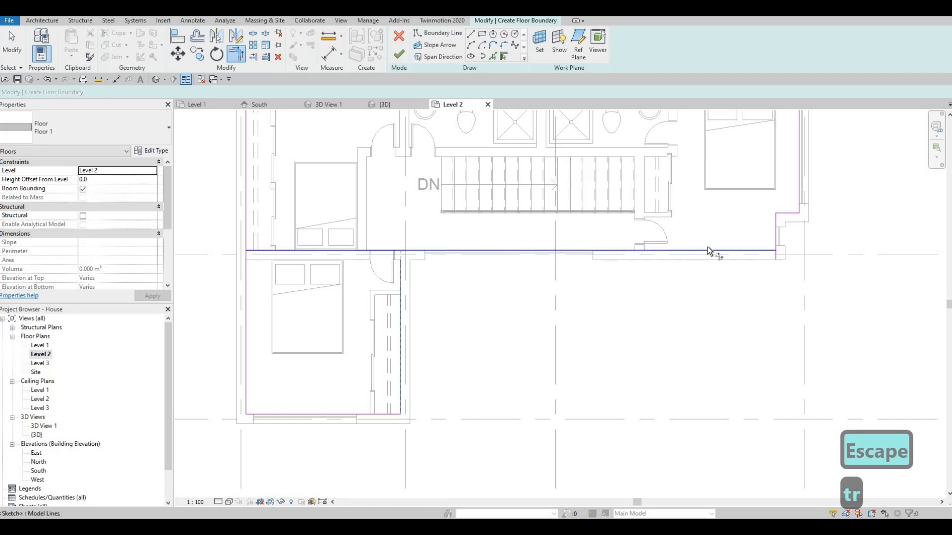
left_click(772, 240)
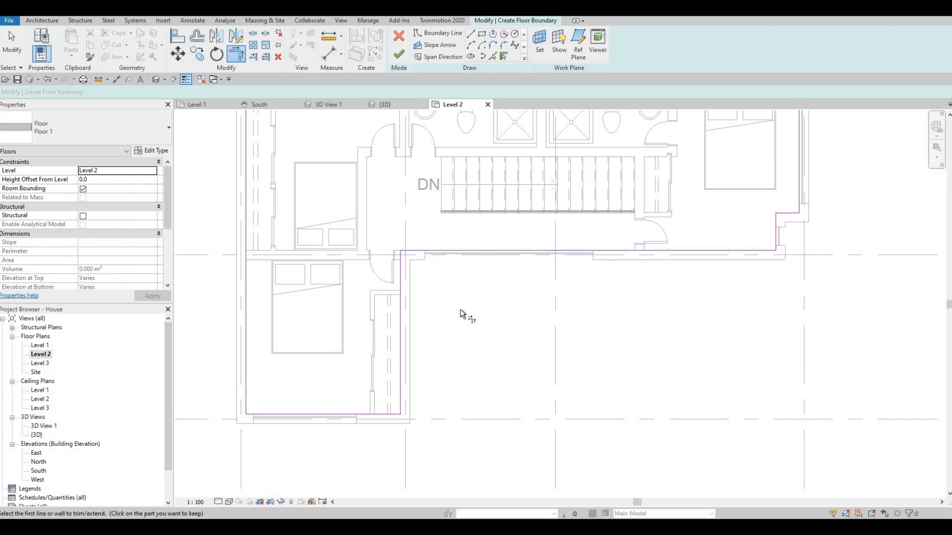
- Finish the floor boundary without attaching the walls below to the floor's bottom, leaving nothing selected
middle_click_drag(696, 295, 671, 338)
middle_click_drag(737, 258, 730, 288)
middle_click_drag(360, 223, 364, 274)
middle_click_drag(290, 264, 415, 264)
middle_click_drag(426, 407, 438, 330)
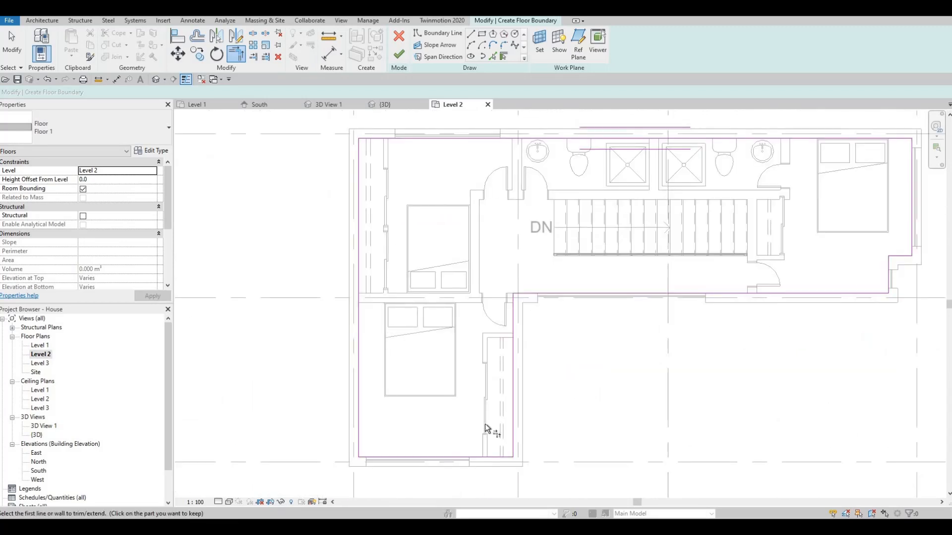
left_click(396, 56)
left_click(551, 272)
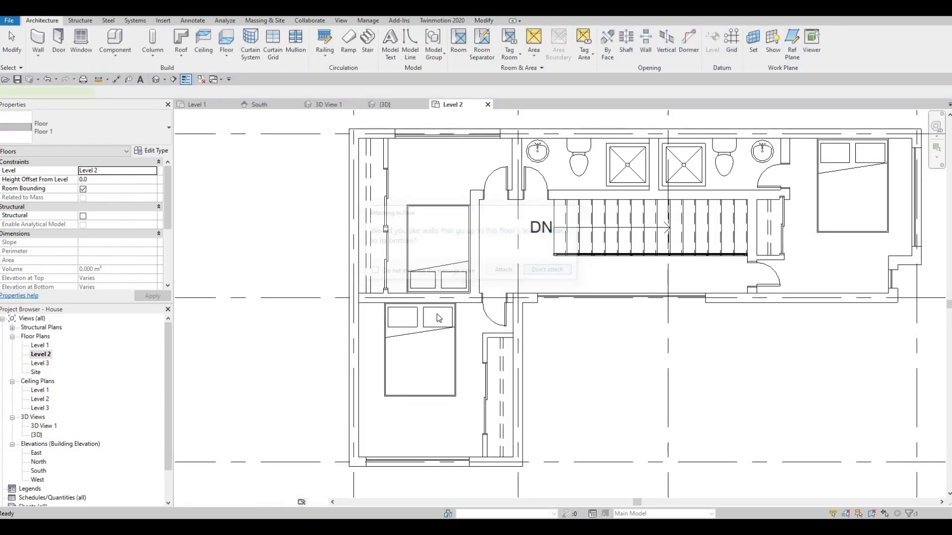
middle_click_drag(438, 319, 313, 298)
key("Escape")
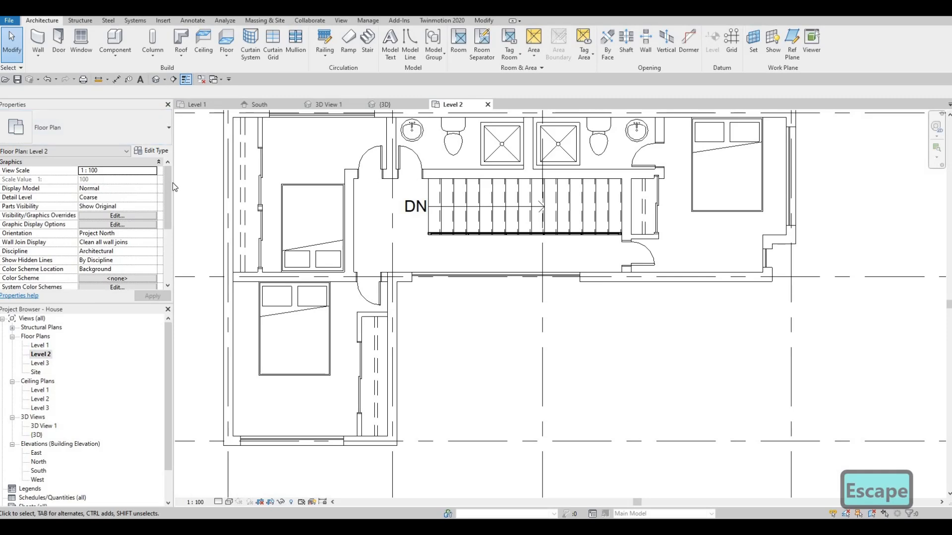
- Set the Level 2 plan's underlay base level to Level 1 and apply it
scroll(169, 223, "down", 3)
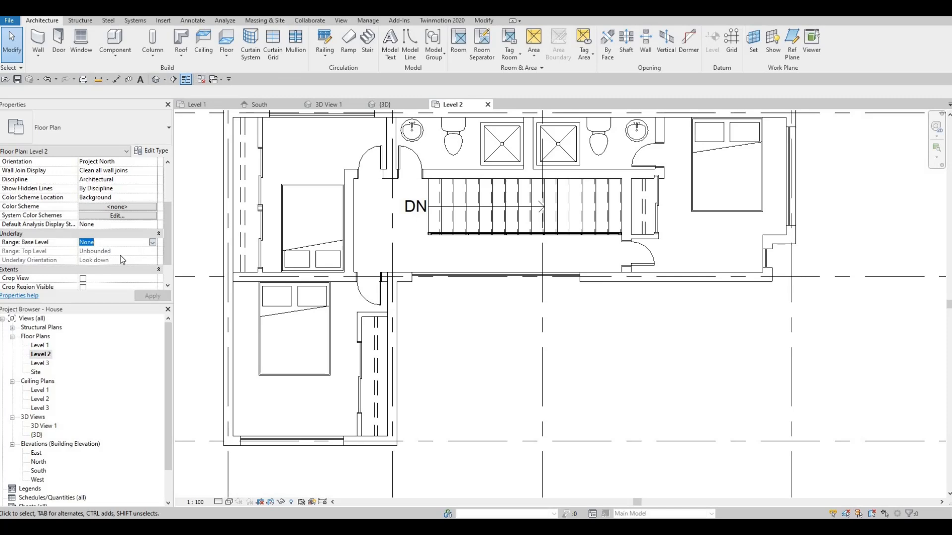
left_click(89, 258)
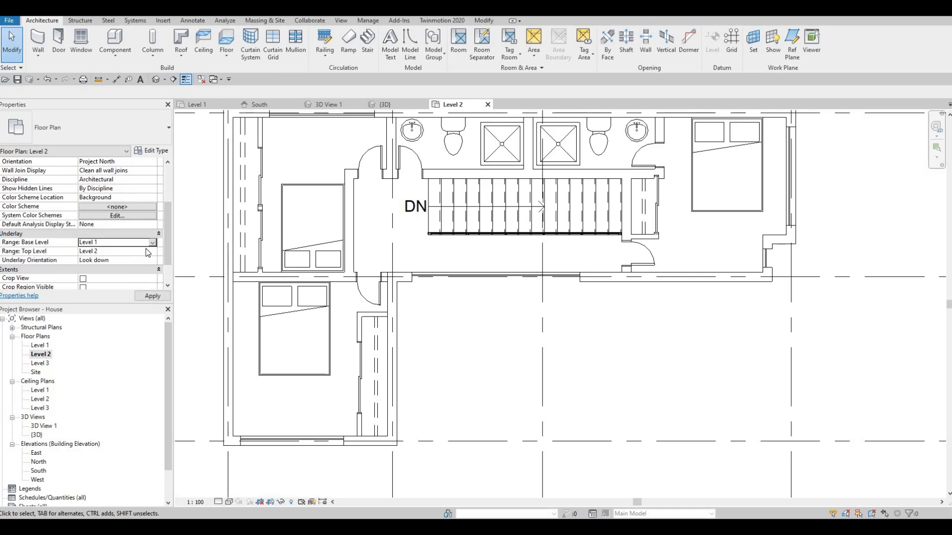
left_click(153, 297)
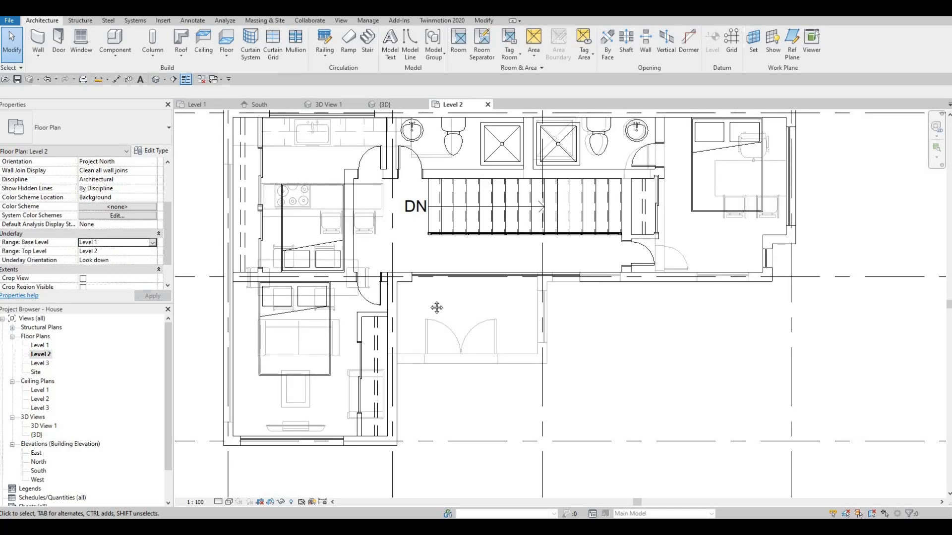
key("Escape")
middle_click_drag(437, 308, 477, 306)
key("Escape")
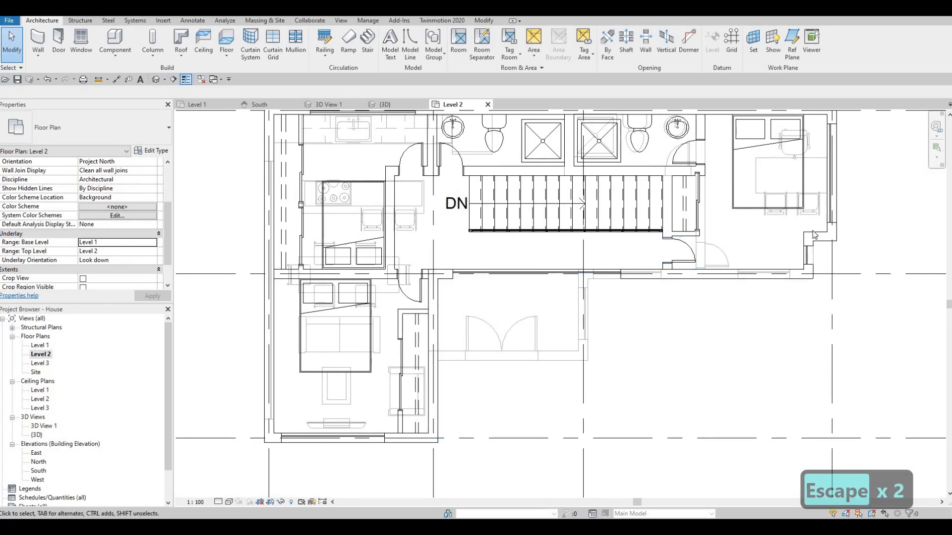
- Open the Level 2 floor's boundary for editing and pick the outer faces of the entrance's south and east walls as lines
key("Tab")
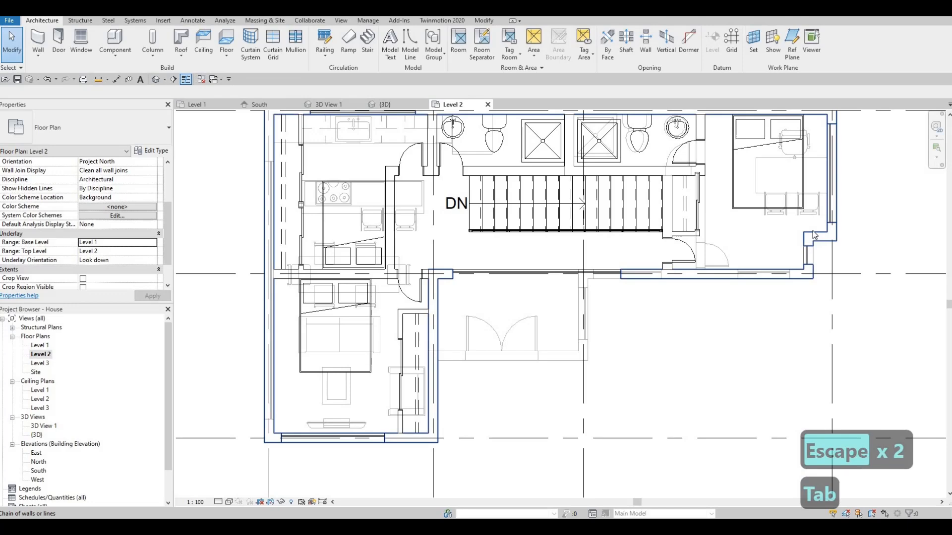
key("Tab")
left_click(813, 231)
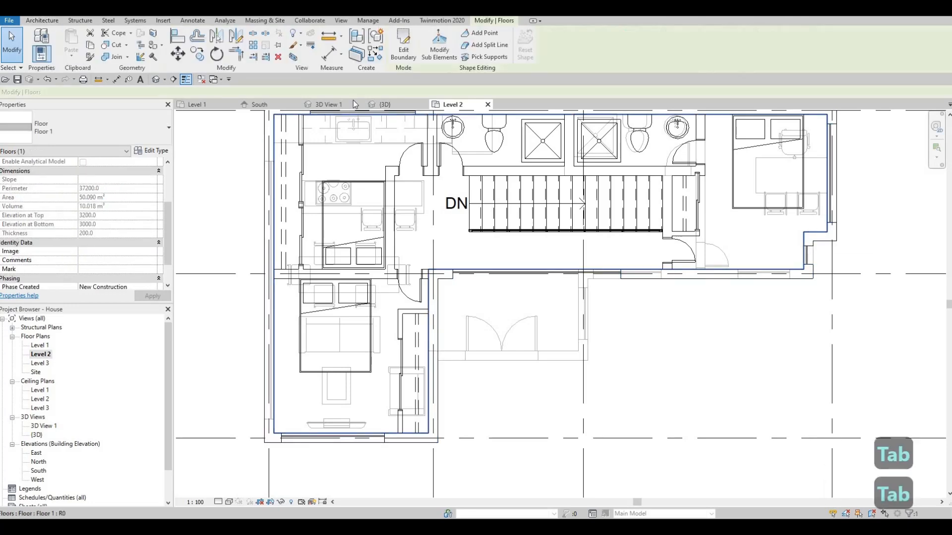
left_click(401, 49)
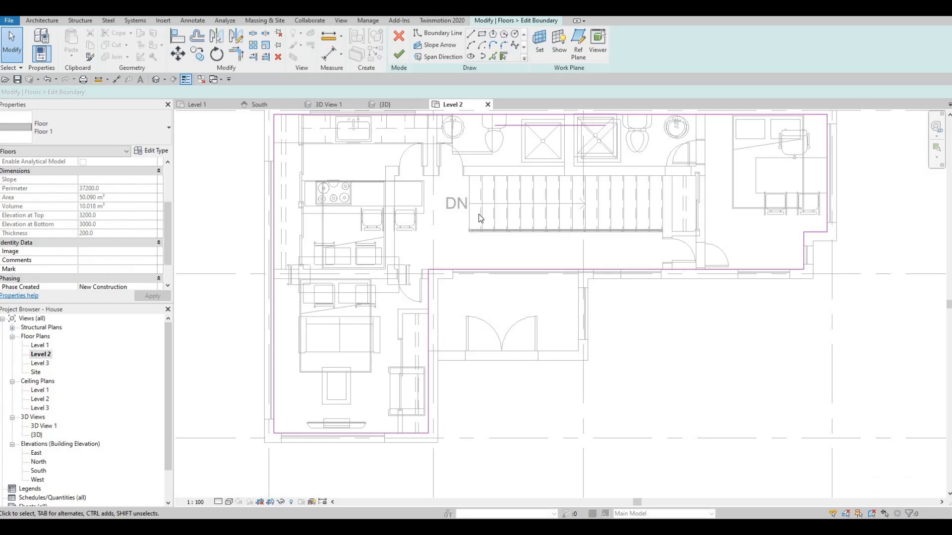
left_click(493, 56)
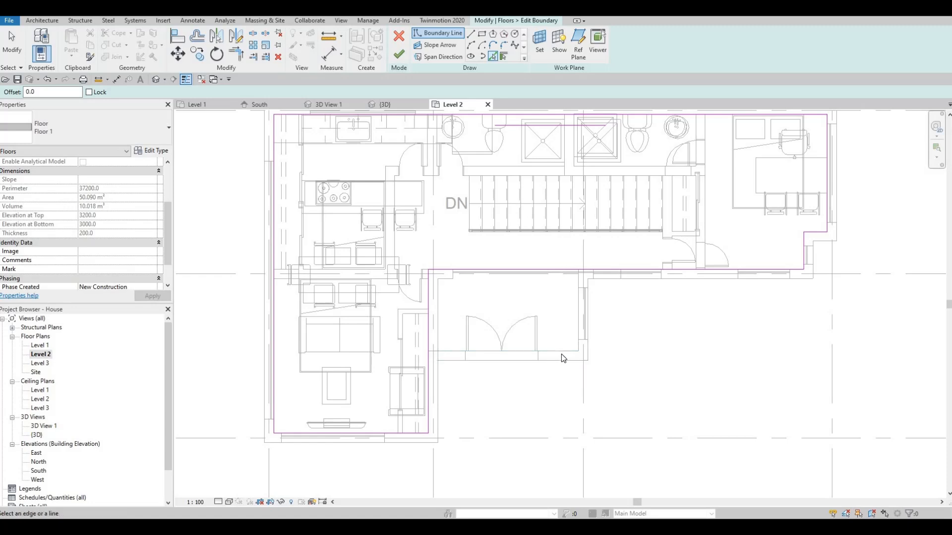
left_click(563, 364)
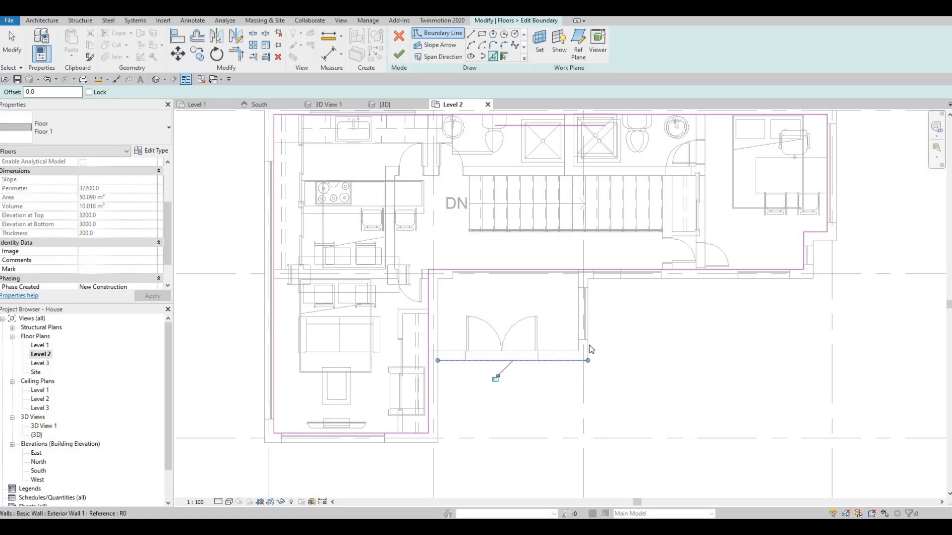
left_click(590, 347)
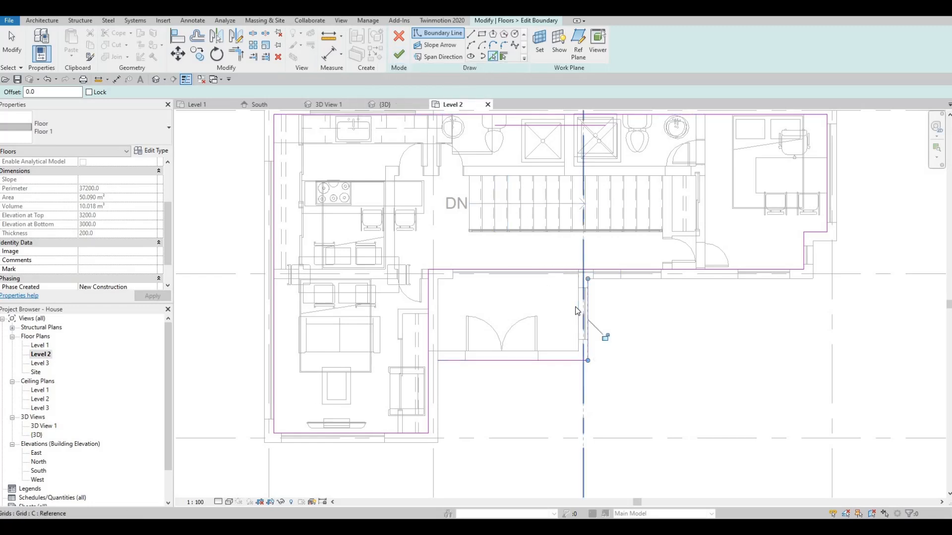
- Pick the inner faces of the entrance's south and east walls as boundary lines and delete the two outer-face lines
key("Escape")
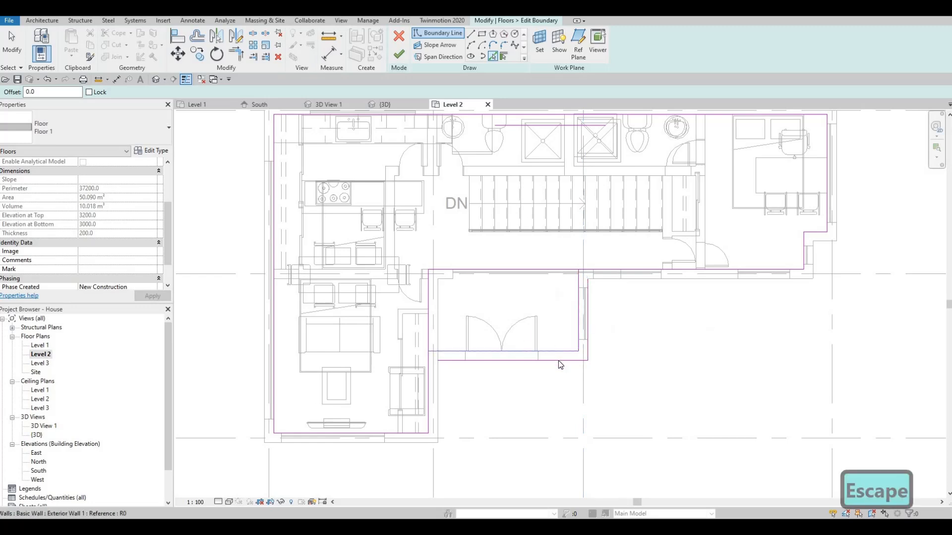
key("Escape")
left_click(557, 362)
key("Delete")
left_click(579, 303)
key("Delete")
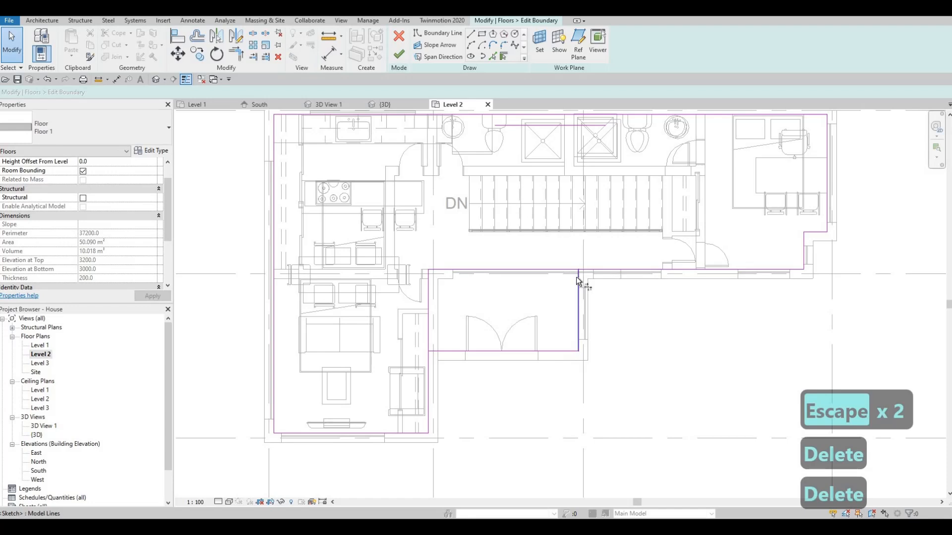
- Trim the entrance lines to corners with the existing floor boundary and finish the boundary edit
key("t")
key("r")
left_click(587, 270)
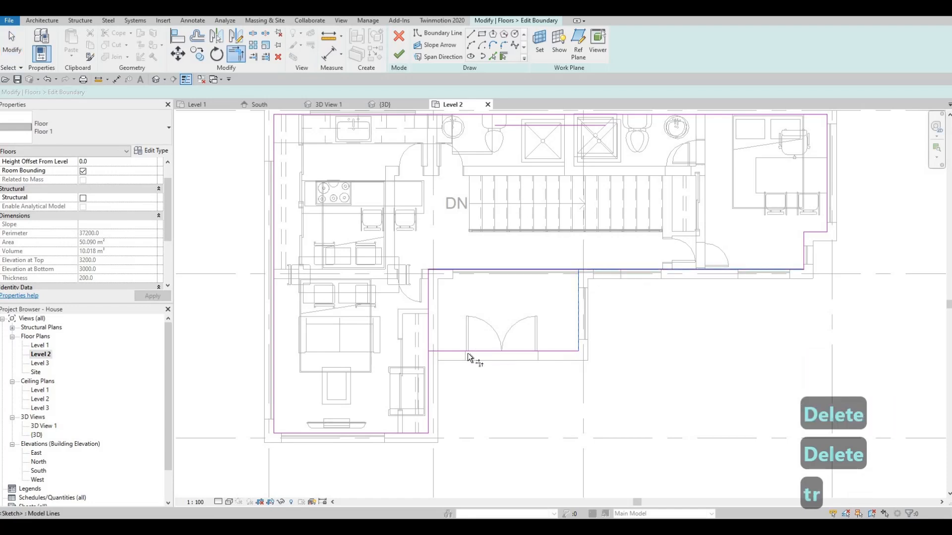
left_click(450, 351)
left_click(426, 364)
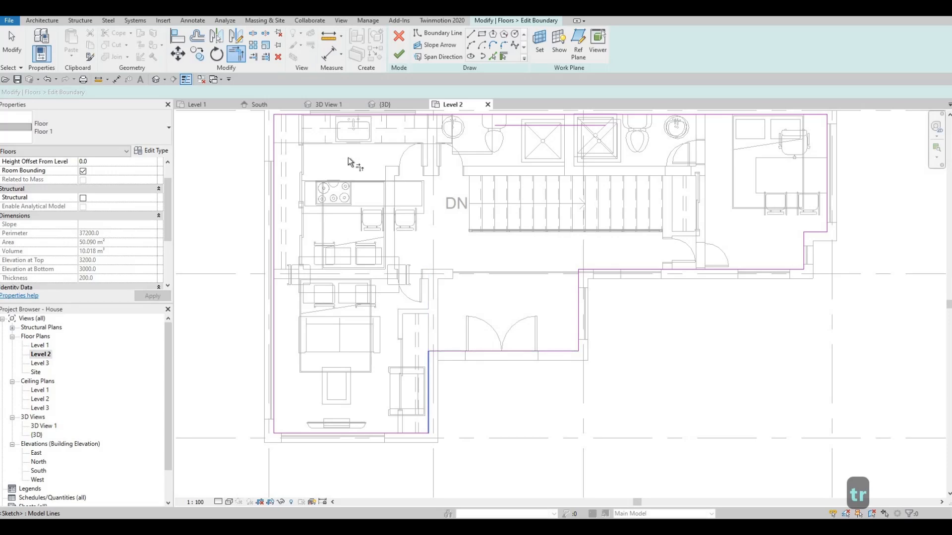
left_click(398, 56)
left_click(545, 272)
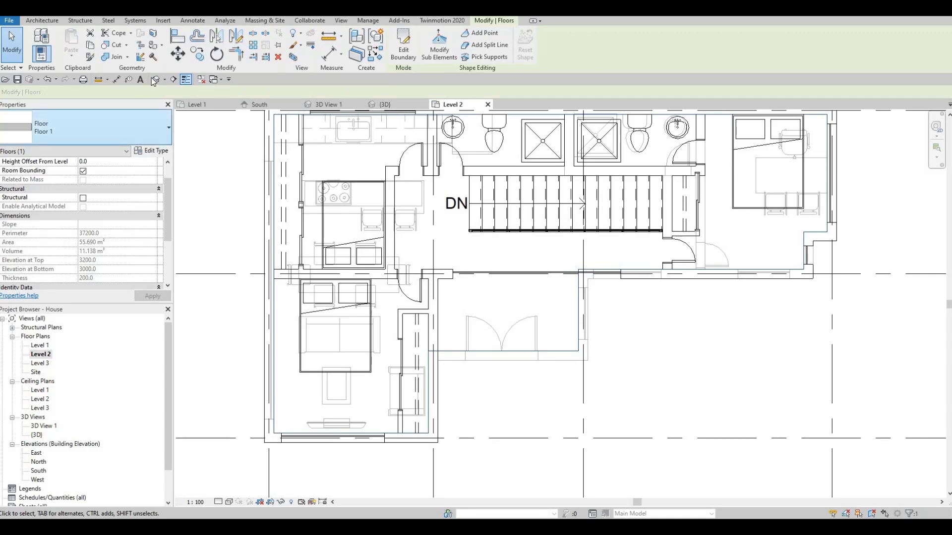
- Open the 3D view and raise the entrance's front wall to a top offset of about 373 mm above Level 2
left_click(154, 80)
scroll(521, 290, "up", 5)
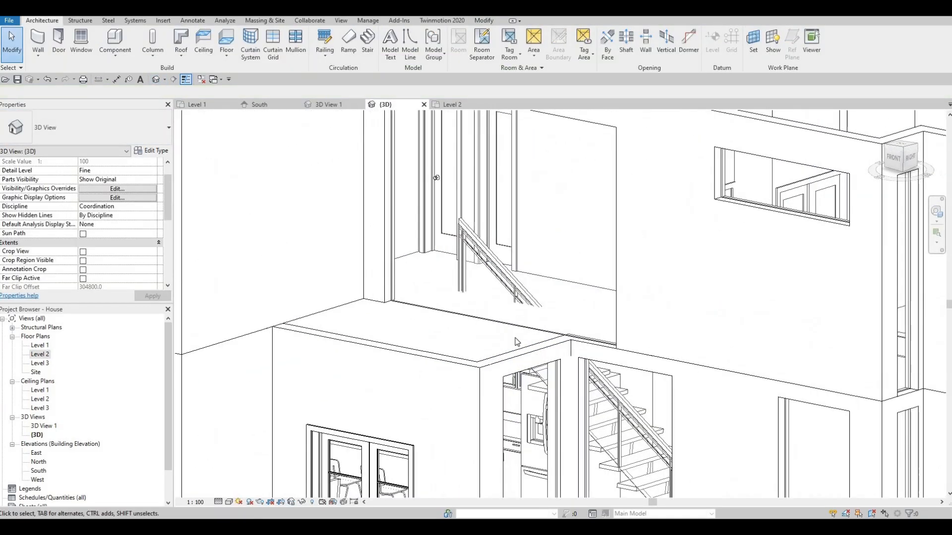
middle_click_drag(519, 334, 532, 330)
middle_click_drag(417, 354, 466, 331)
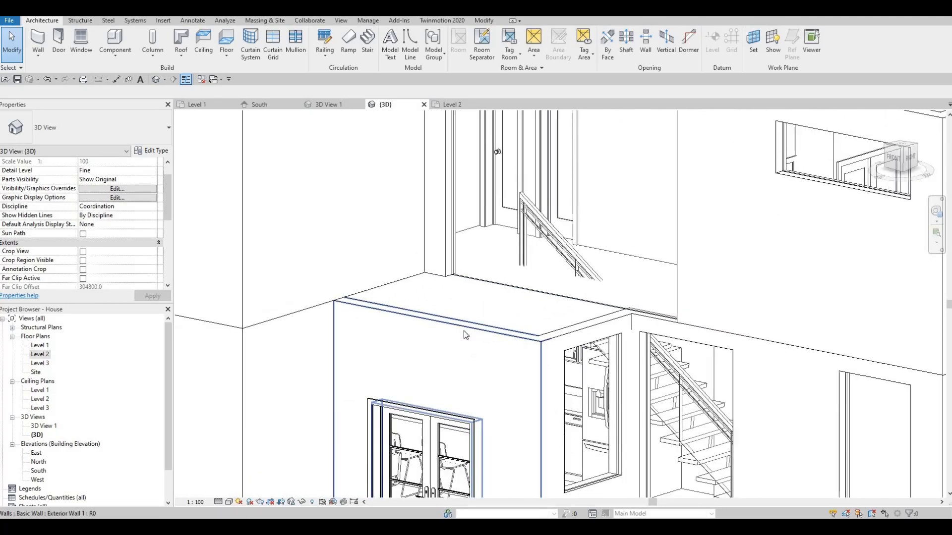
left_click(465, 333)
left_click_drag(443, 293, 444, 280)
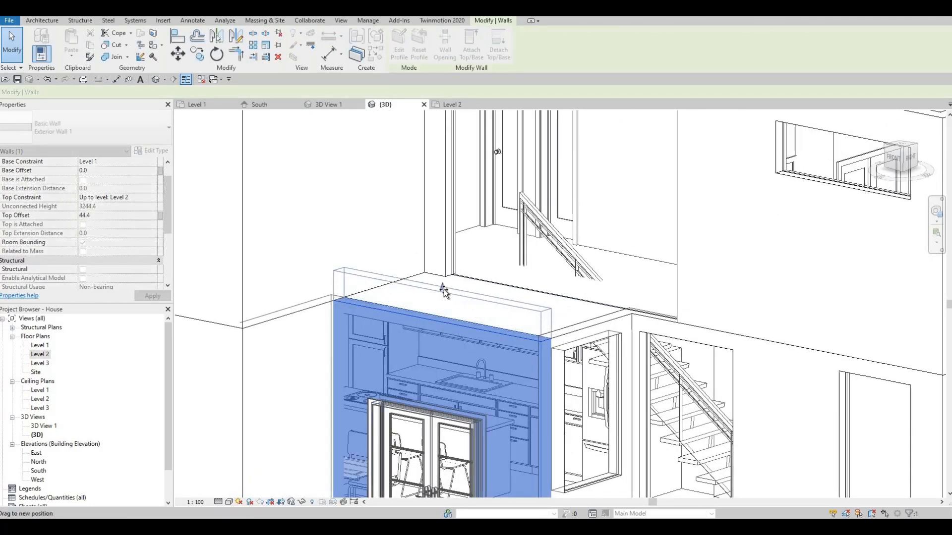
- Raise the entrance's side wall above the Level 2 floor and align its top with the front wall's top
left_click(583, 332)
mouse_move(590, 312)
left_mouse_down()
mouse_move(588, 299)
mouse_move(590, 316)
left_mouse_up()
key("Escape")
key("a")
key("l")
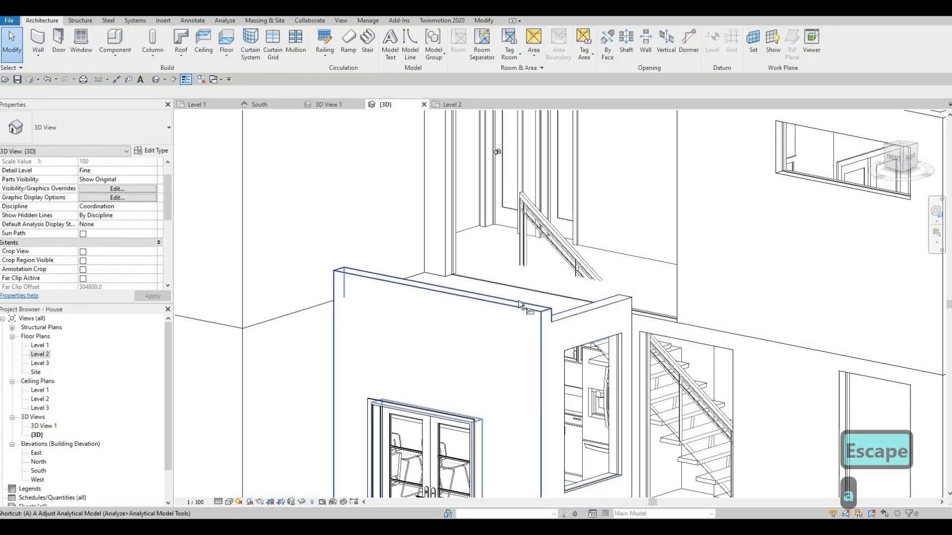
left_click(583, 308)
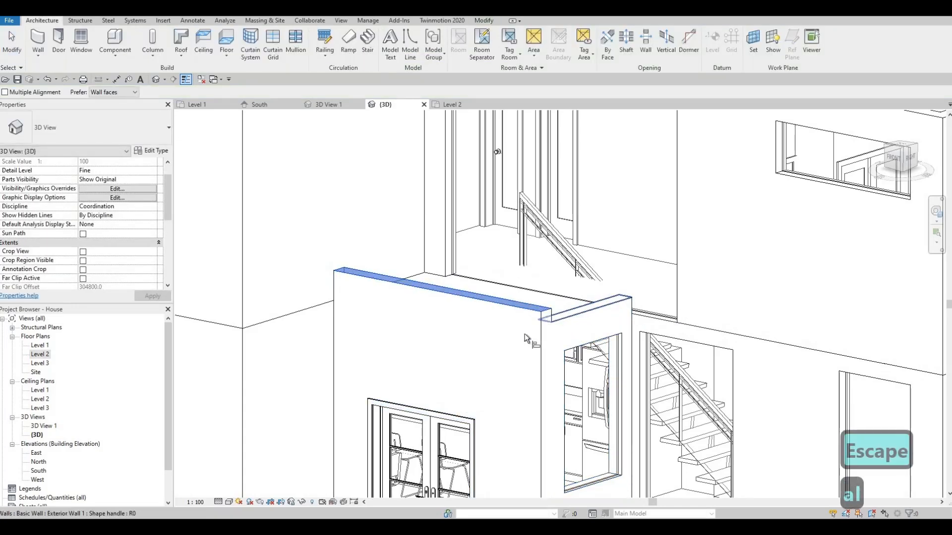
- Examine the height of the entrance's raised walls against the upper-floor opening from several angles
middle_click_drag(471, 413, 486, 373)
scroll(486, 373, "down", 1)
key("Escape")
middle_click_drag(476, 421, 543, 307, "shift")
middle_click_drag(543, 307, 374, 273)
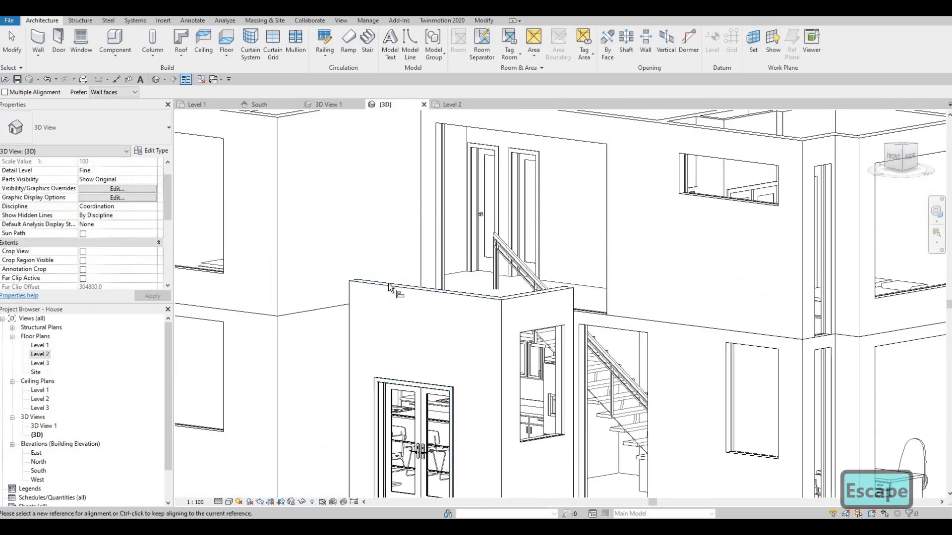
middle_click_drag(421, 274, 419, 228)
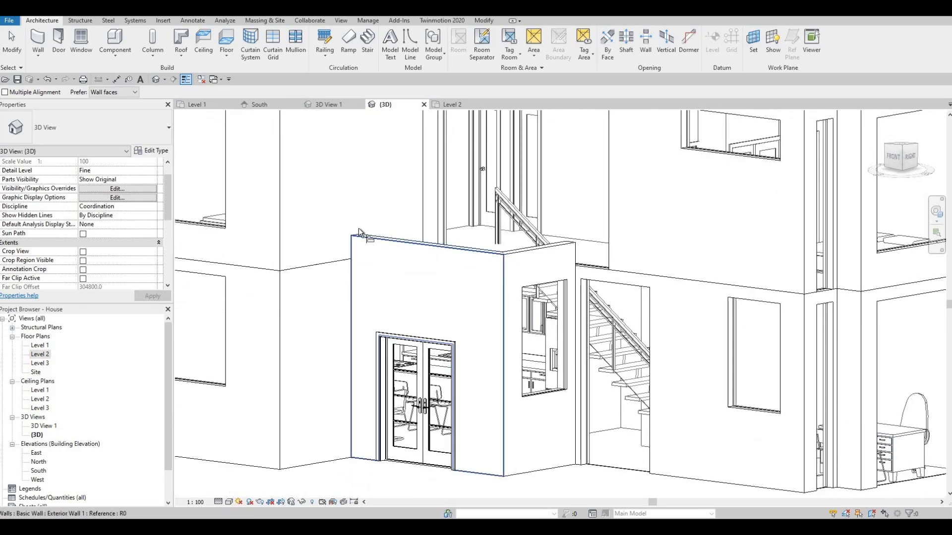
middle_click_drag(361, 236, 387, 345)
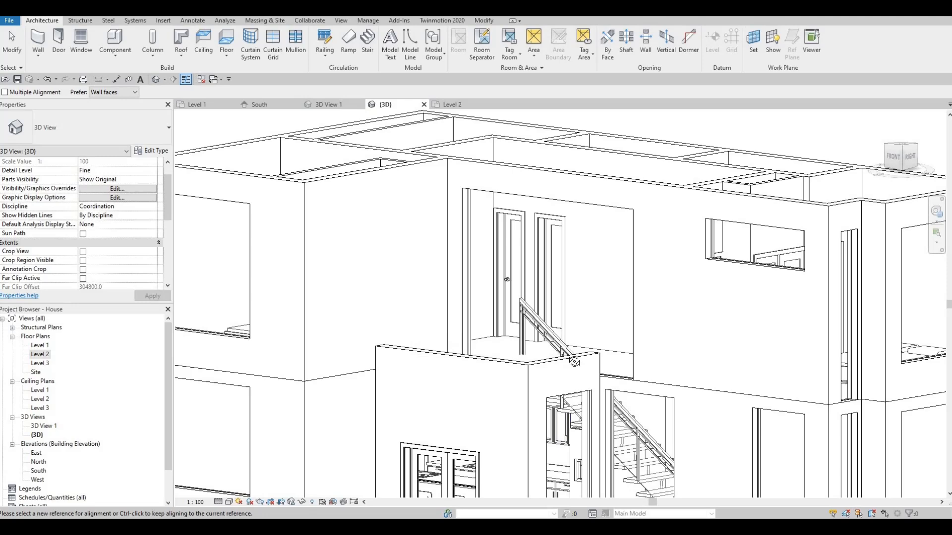
middle_click_drag(574, 362, 504, 443, "shift")
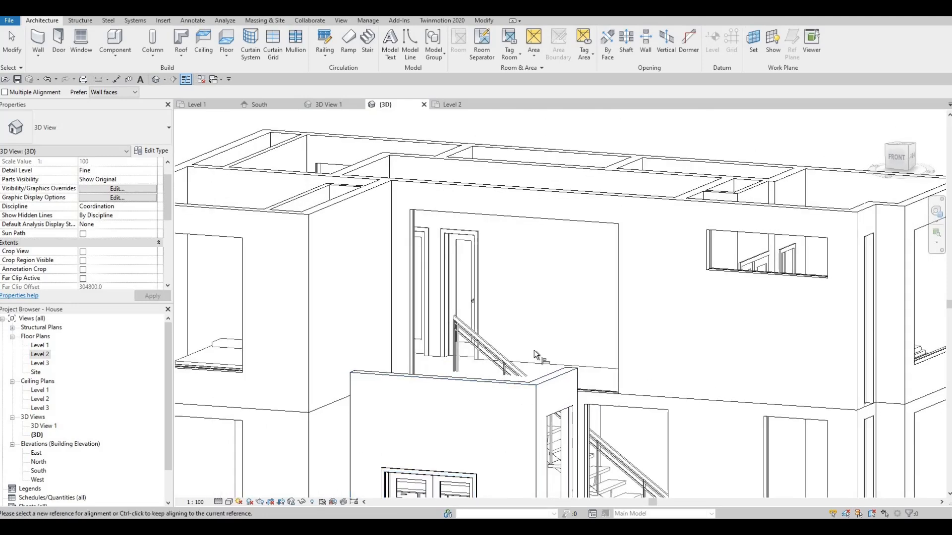
middle_click_drag(534, 350, 562, 350, "shift")
middle_click_drag(472, 360, 486, 337)
scroll(495, 329, "down", 2)
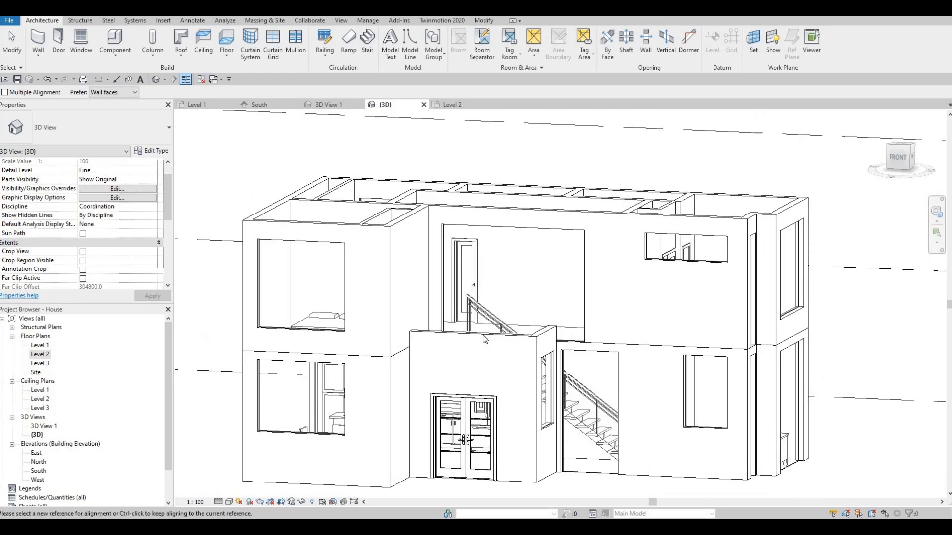
- Raise the entrance's front wall further, to a top offset of about 1180 mm above Level 2
key("Escape")
key("Escape")
left_click(475, 327)
left_click_drag(476, 327, 474, 300)
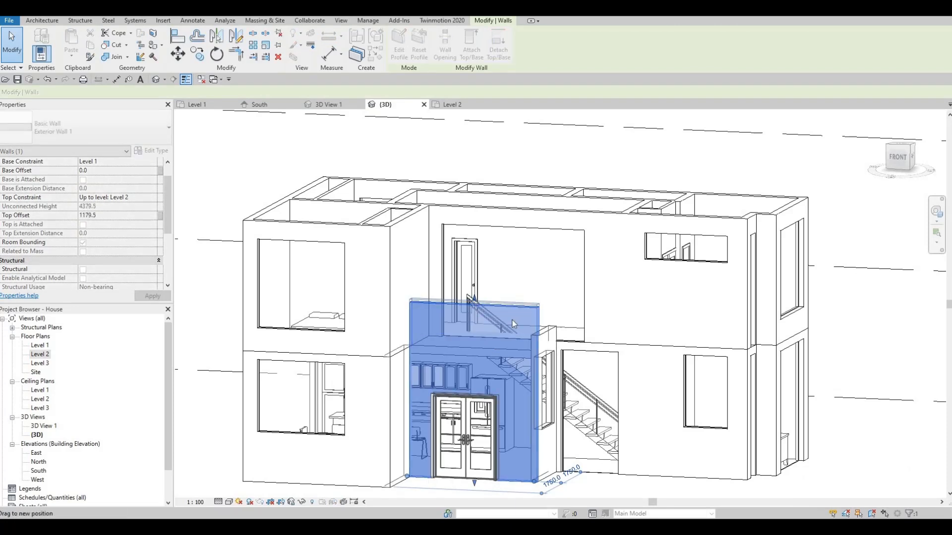
key("Escape")
- Align the top of the entrance's side wall with the top of the raised front wall
middle_click_drag(471, 370, 498, 304, "shift")
key("a")
key("l")
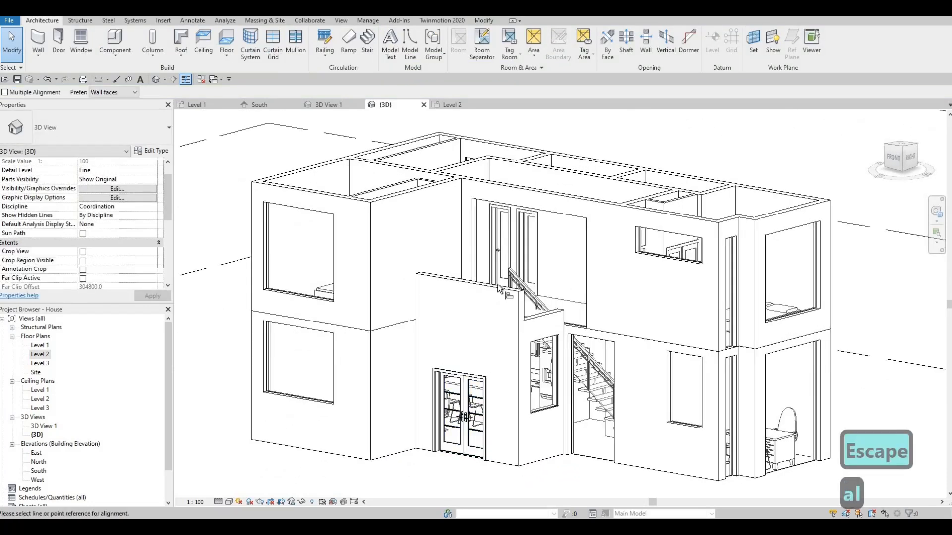
left_click(539, 312)
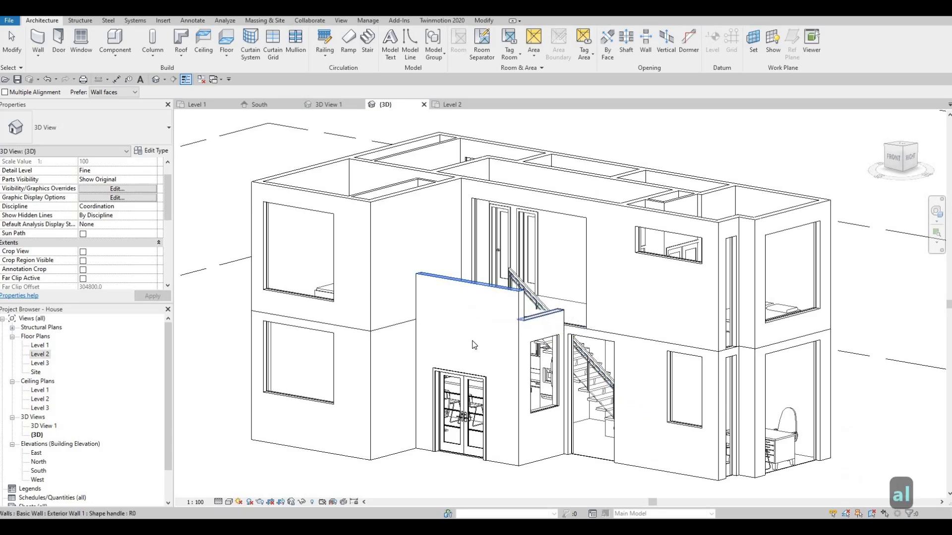
key("Escape")
key("Escape")
- In the Level 2 plan, shorten the curtain wall behind the entrance so its east end meets the entrance's east wall
middle_click_drag(472, 340, 472, 316, "shift")
middle_click_drag(496, 363, 513, 378, "shift")
scroll(572, 248, "up", 2)
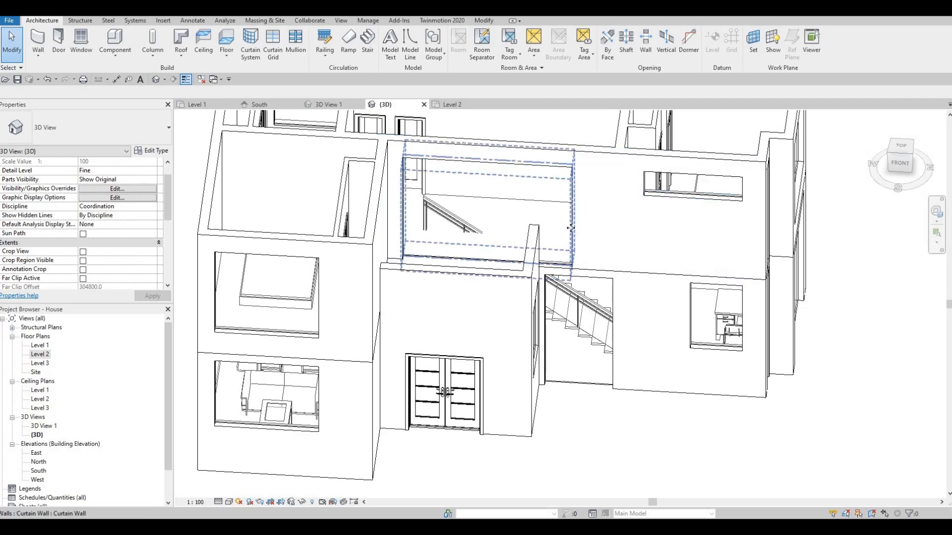
left_click(572, 228)
key("Escape")
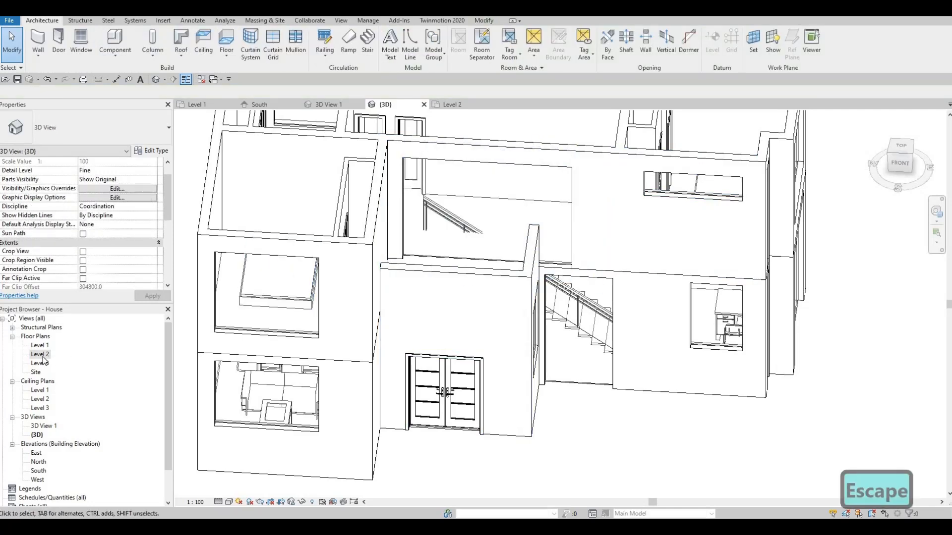
double_click(39, 354)
scroll(581, 322, "up", 2)
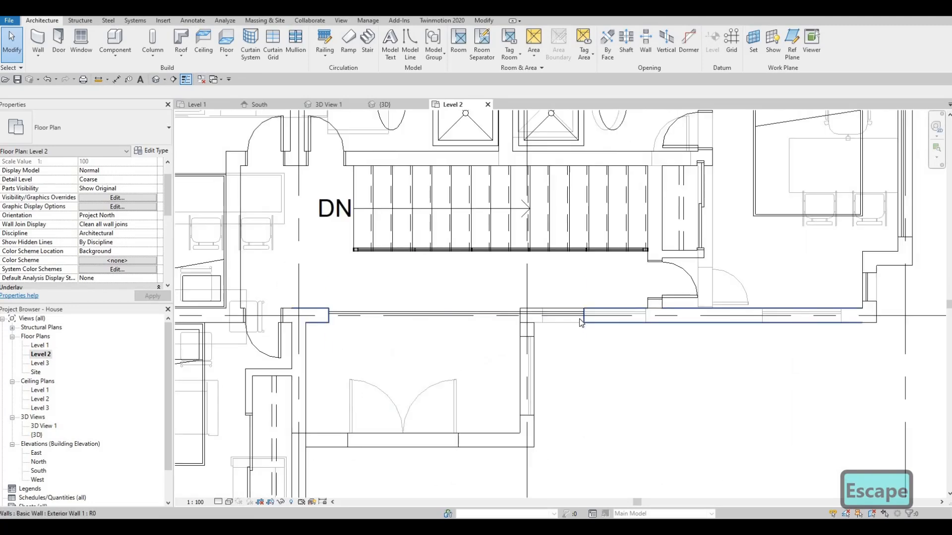
left_click(583, 319)
left_click_drag(568, 319, 517, 316)
key("Escape")
key("Escape")
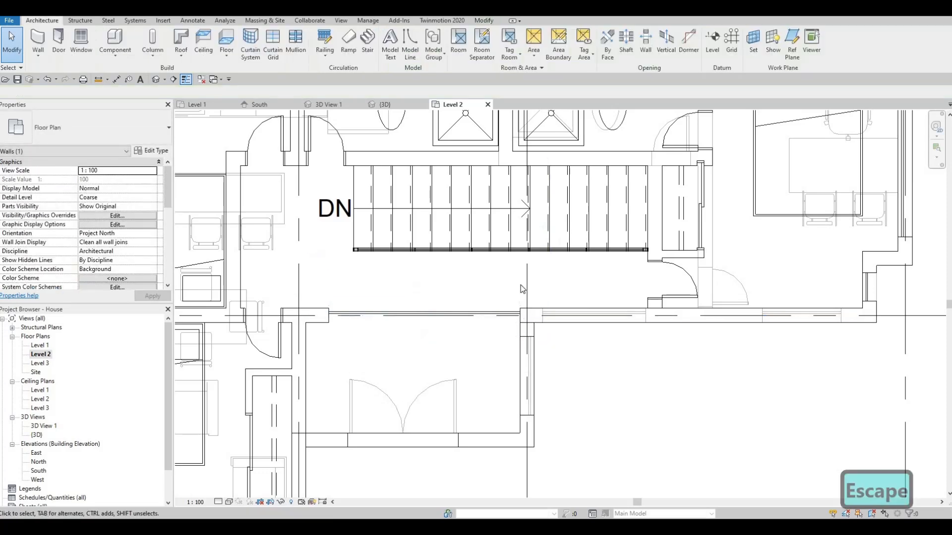
- Extend the west end of the same curtain wall towards the south wing's east wall and leave it unselected
scroll(491, 279, "down", 2)
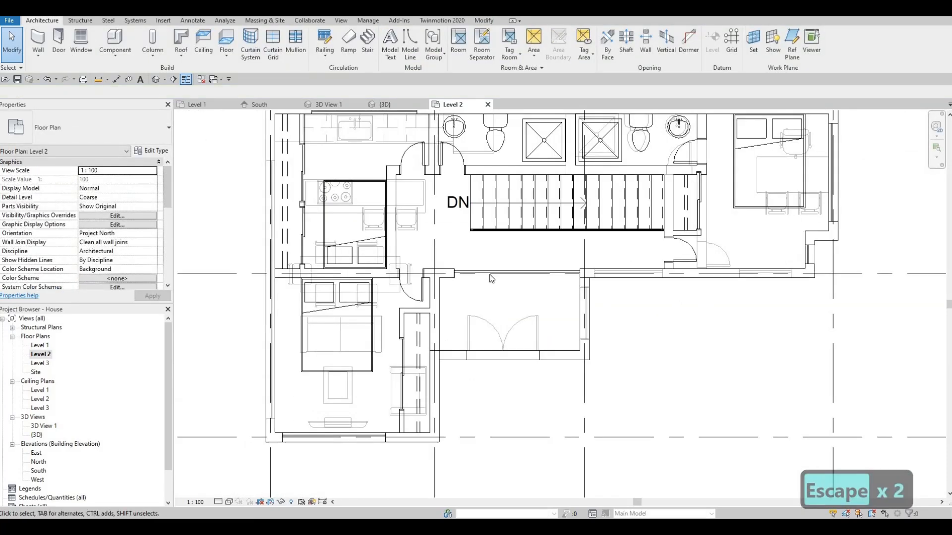
scroll(463, 278, "up", 2)
left_click(453, 277)
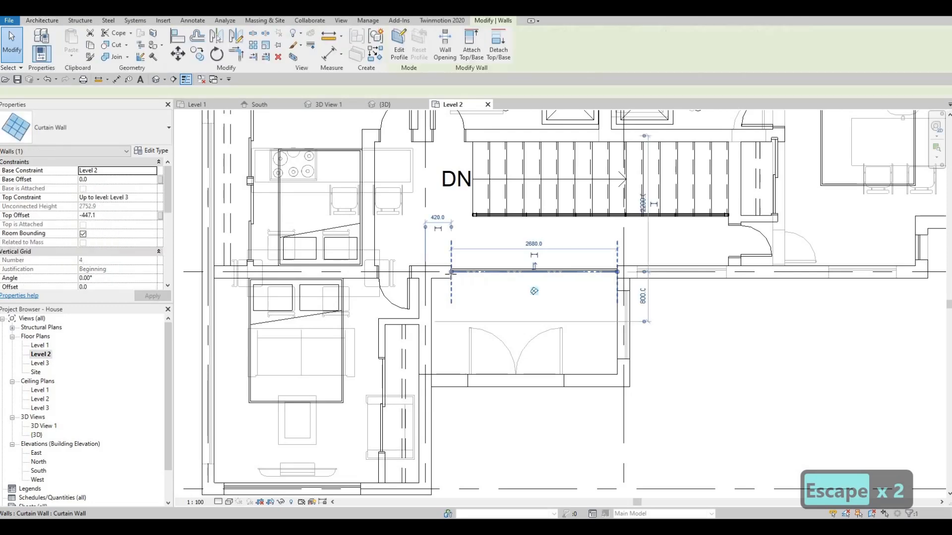
left_click_drag(451, 273, 426, 300)
key("Escape")
key("Escape")
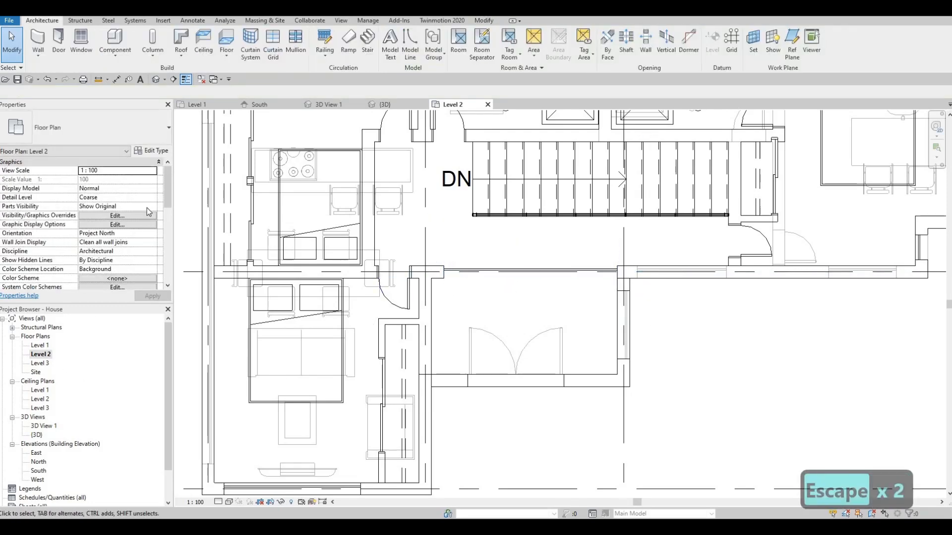
- Set the Level 2 plan's underlay base level to None and apply it
scroll(163, 213, "down", 3)
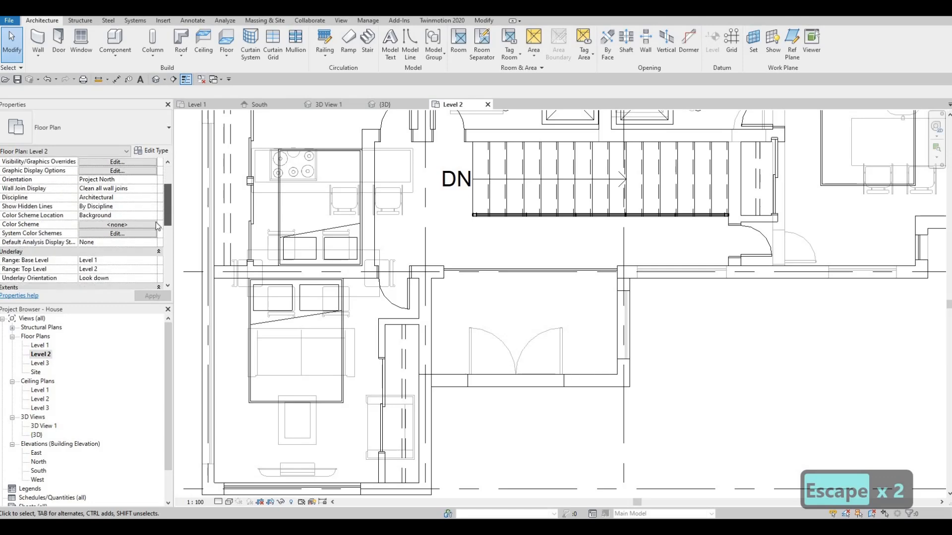
scroll(146, 228, "down", 1)
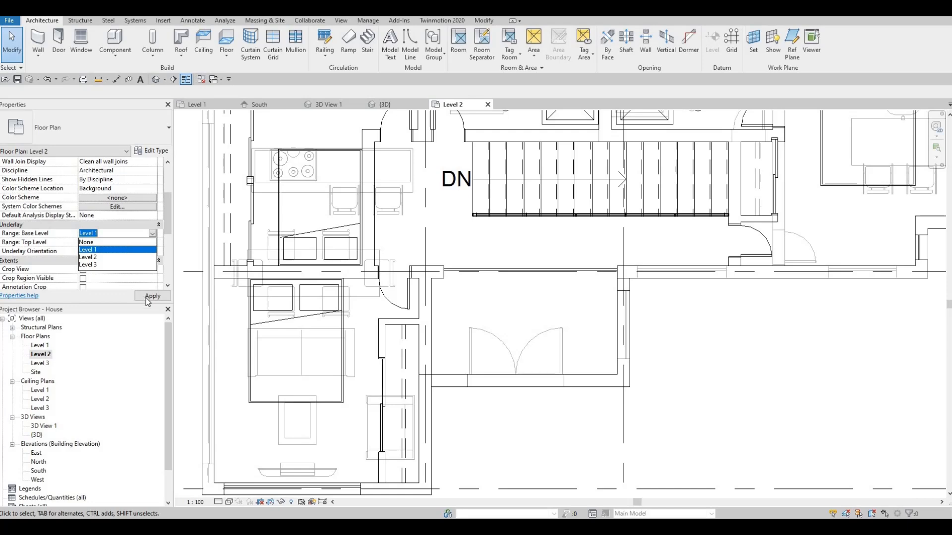
left_click(147, 300)
scroll(385, 347, "down", 3)
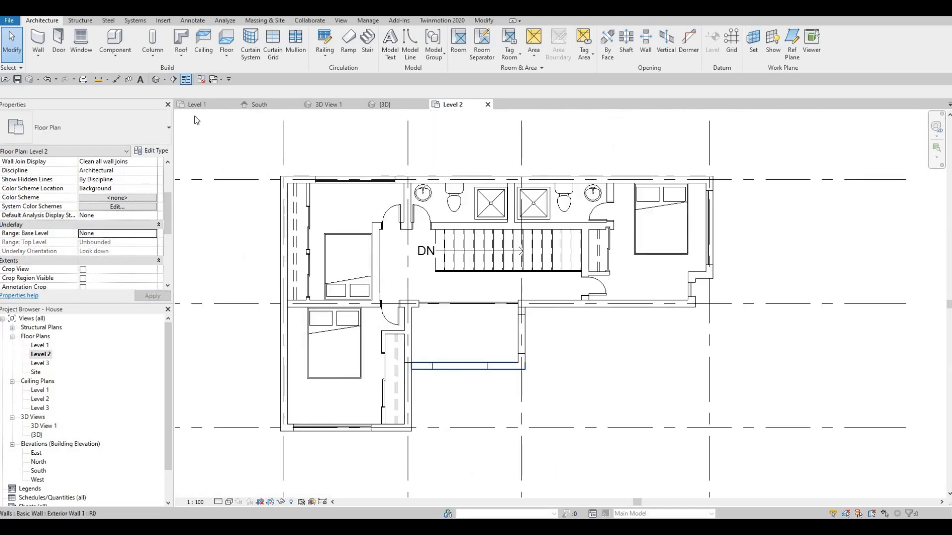
- Return to the 3D view and examine the entrance walls and the adjusted curtain wall opening
middle_click_drag(197, 120, 194, 92)
key("Escape")
left_click(160, 81)
scroll(461, 286, "down", 2)
middle_click_drag(497, 303, 384, 295, "shift")
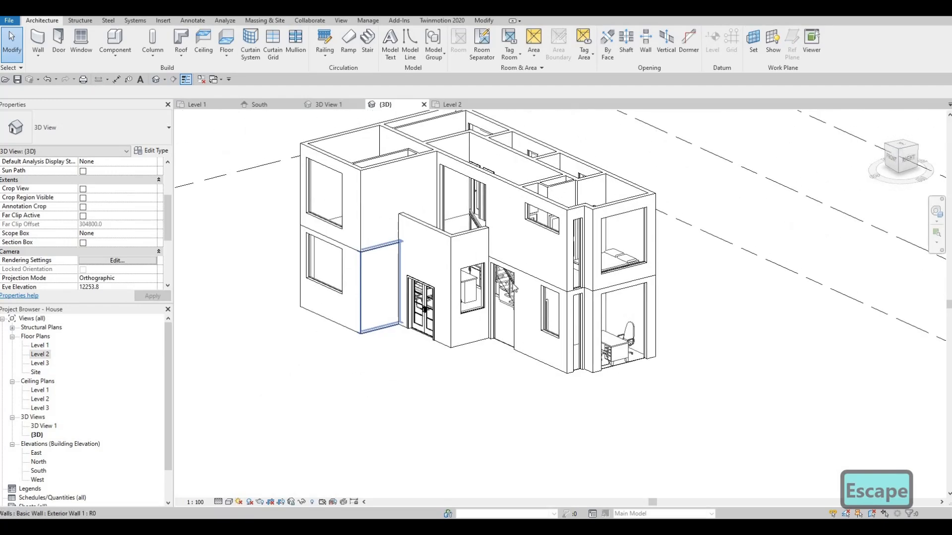
- Align the edges of the stacked upper and lower curtain walls in the narrow recess at the house's southeast corner
scroll(522, 304, "up", 1)
middle_click_drag(460, 312, 404, 379, "shift")
middle_click_drag(543, 308, 516, 333)
scroll(543, 311, "up", 2)
scroll(544, 311, "up", 2)
key("a")
key("l")
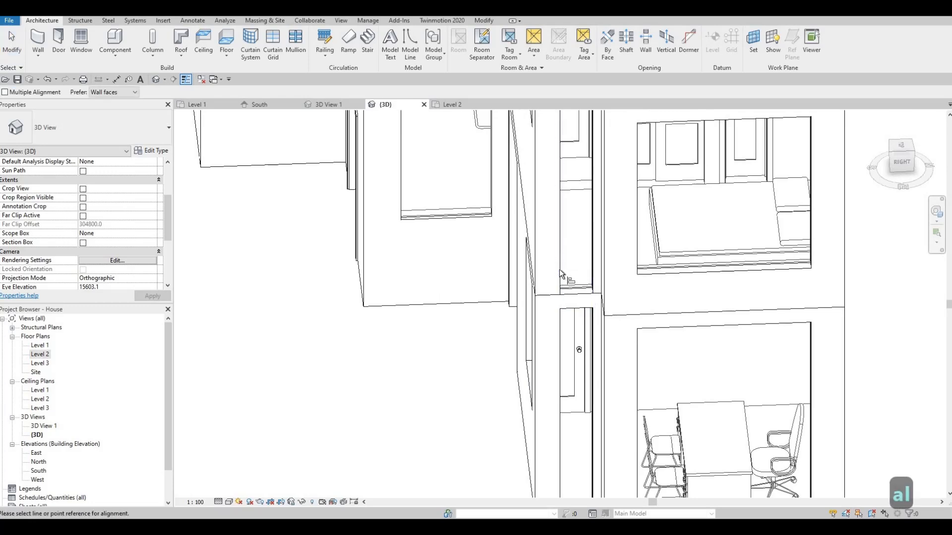
left_click(588, 260)
left_click(590, 347)
middle_click_drag(536, 384, 555, 353, "shift")
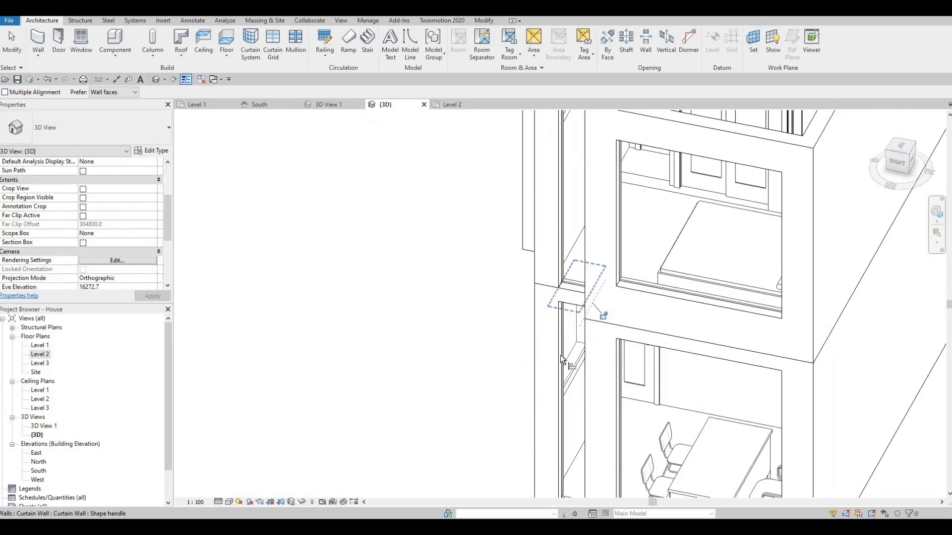
left_click(564, 261)
key("Escape")
key("Escape")
- Try to move the bottom edge of the small ground-floor curtain wall on the south facade, and undo the change
middle_click_drag(527, 353, 771, 342, "shift")
scroll(771, 342, "down", 2)
middle_click_drag(798, 375, 805, 355)
scroll(706, 383, "down", 2)
middle_click_drag(684, 393, 732, 368, "shift")
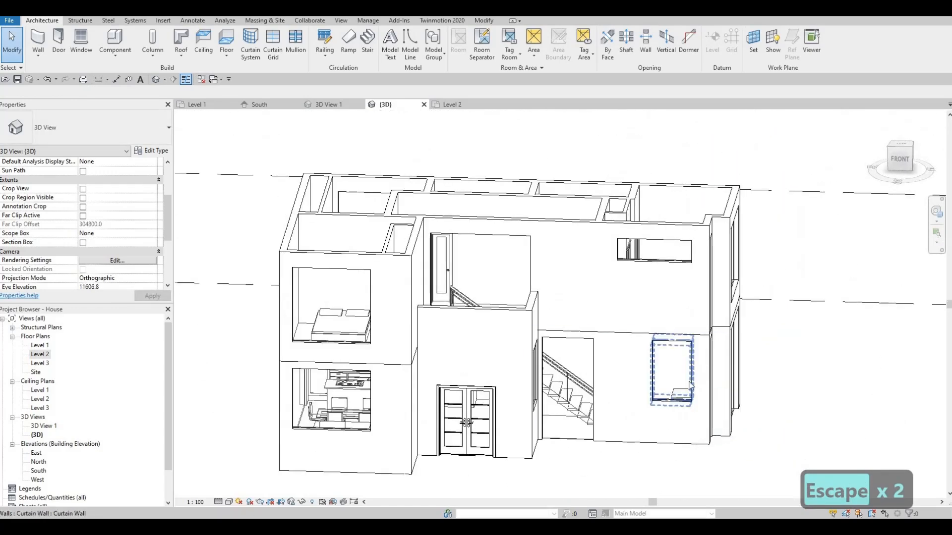
middle_click_drag(626, 440, 656, 427, "shift")
middle_click_drag(593, 467, 669, 372, "shift")
left_click(670, 362)
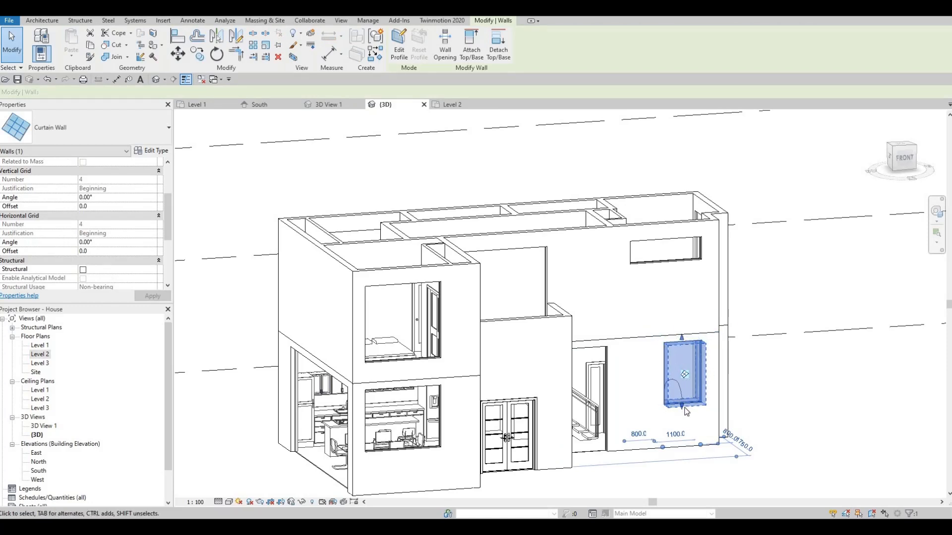
left_click_drag(682, 391, 684, 411)
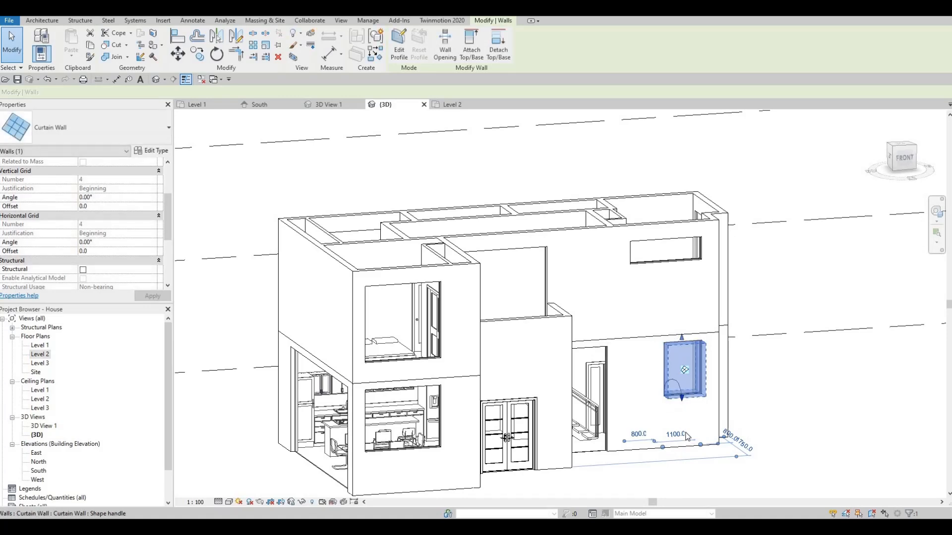
key("ctrl+z")
- In the Level 1 plan, start a floor with Pick Lines and pick the north wall's exterior face as boundary
middle_click_drag(543, 474, 465, 419, "shift")
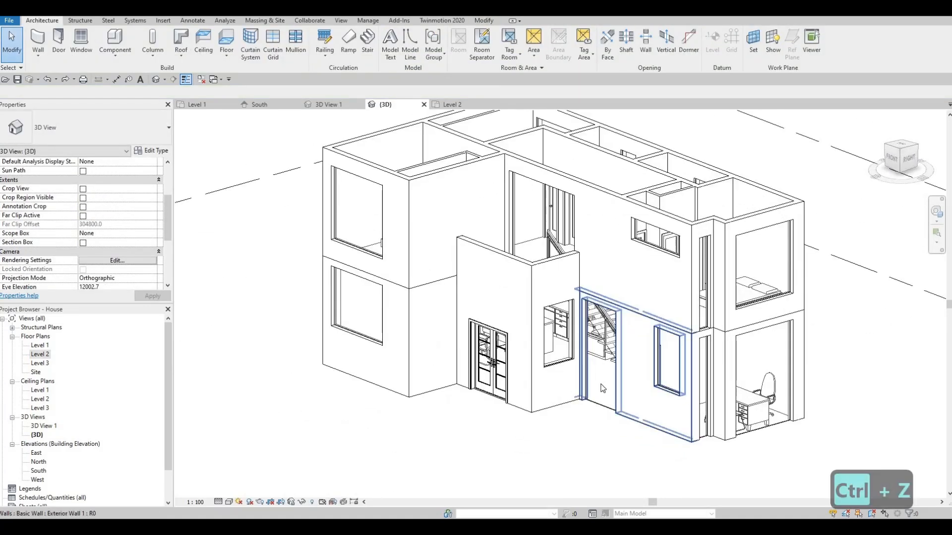
middle_click_drag(539, 424, 431, 357, "shift")
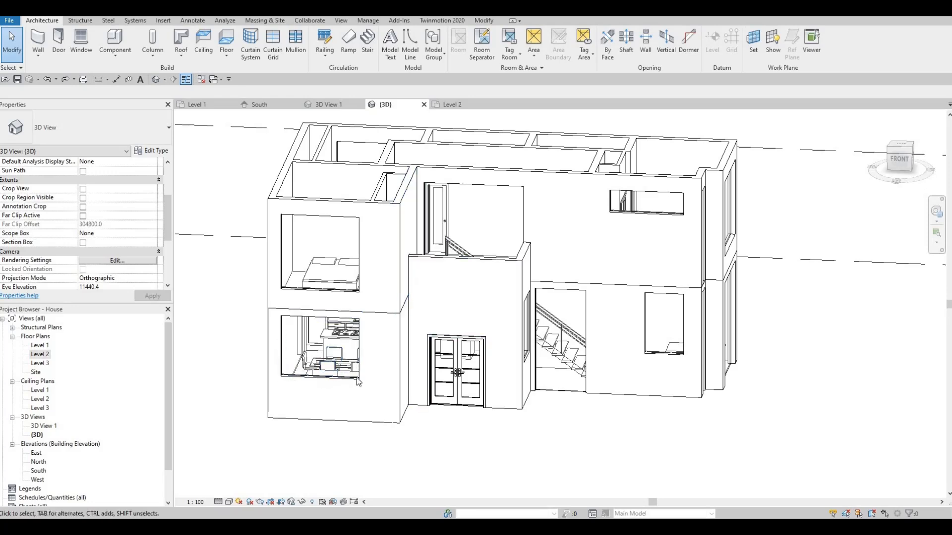
double_click(40, 345)
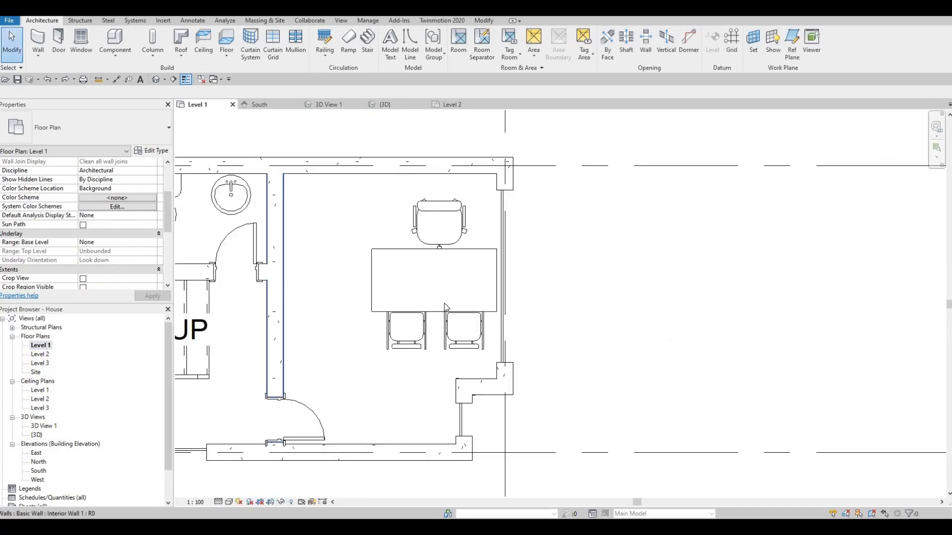
scroll(340, 172, "down", 3)
middle_click_drag(341, 172, 351, 166)
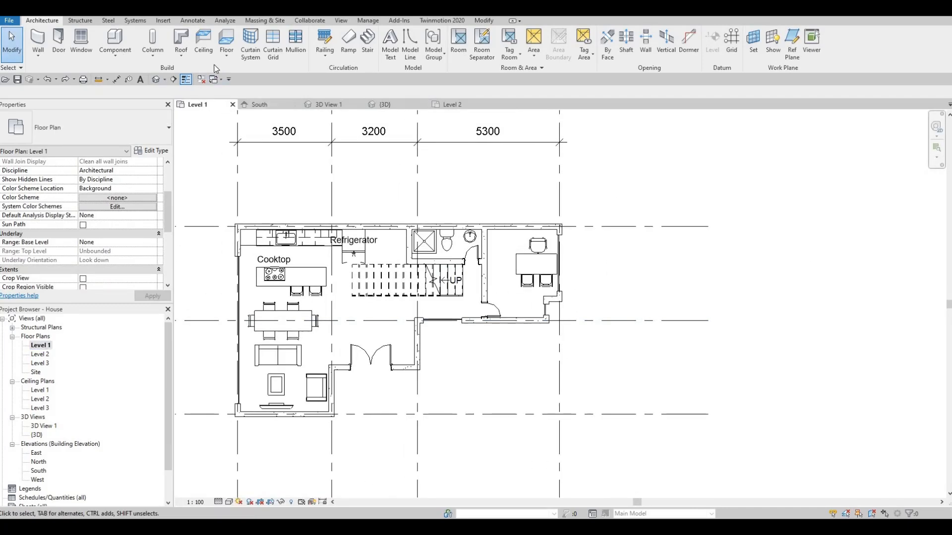
left_click(227, 39)
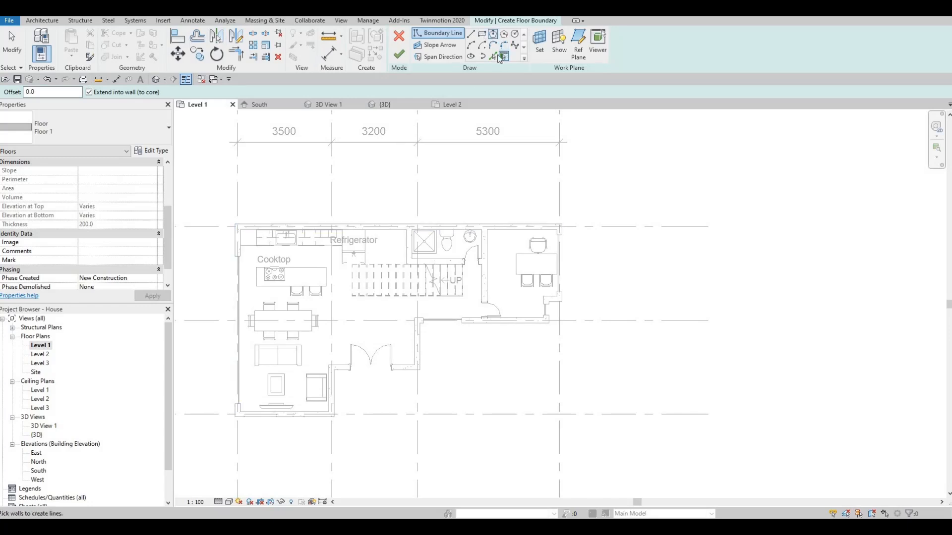
left_click(494, 56)
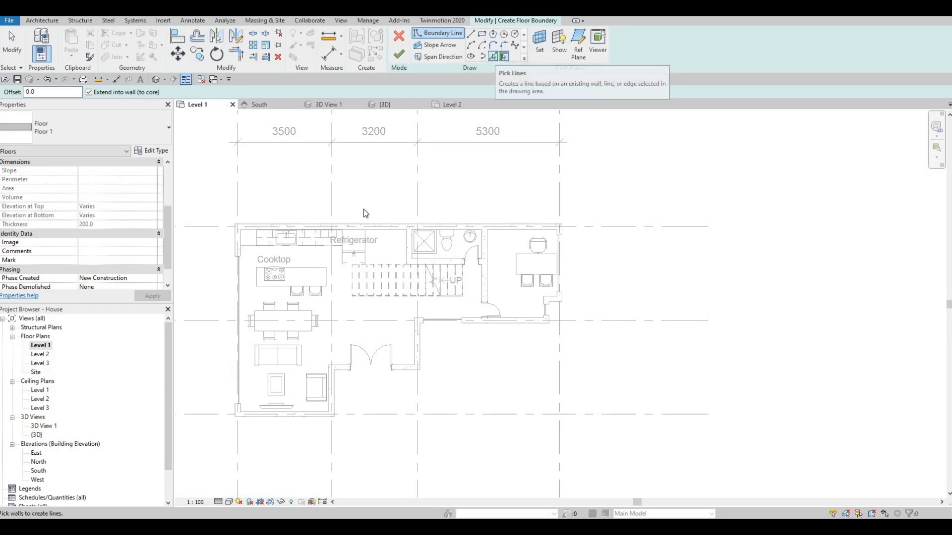
scroll(367, 211, "up", 5)
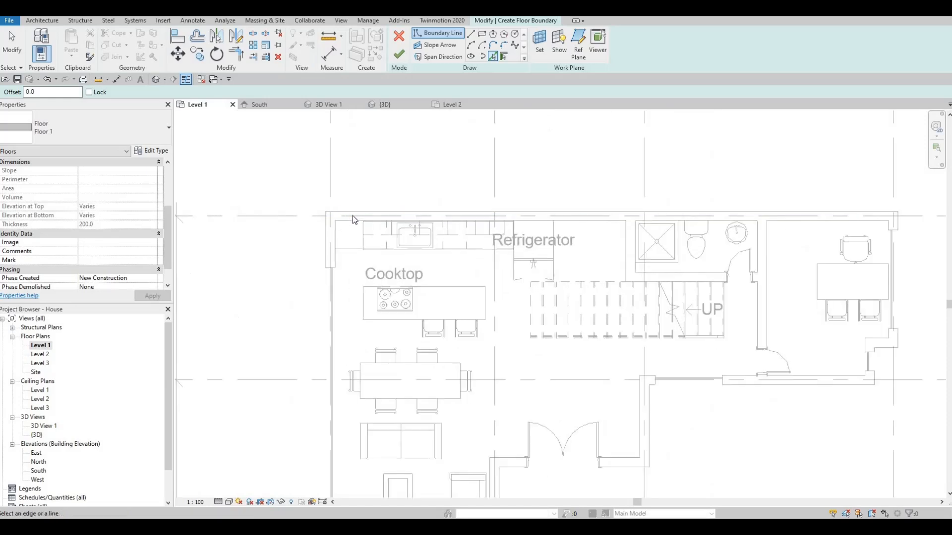
left_click(356, 216)
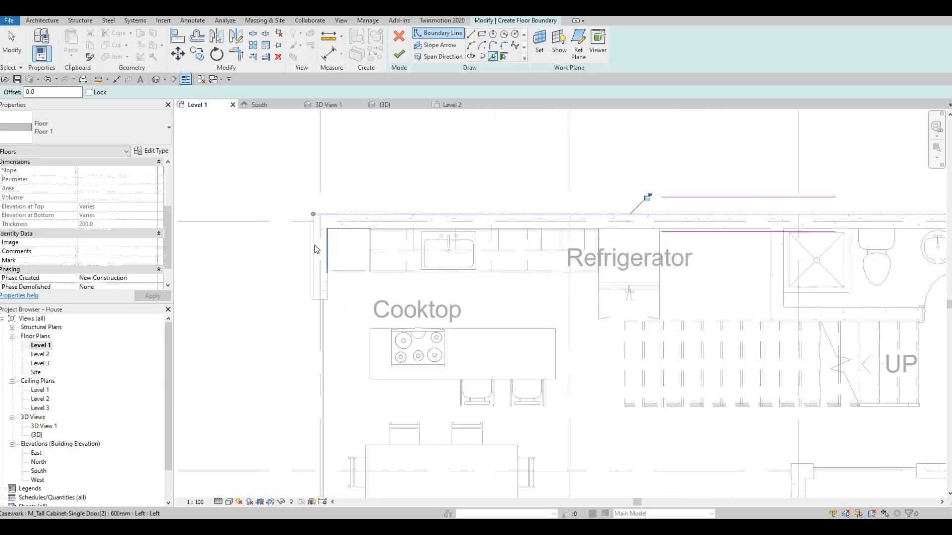
- Add floor boundary lines along the exterior faces of the west wall and the south wing's south wall
scroll(375, 436, "down", 1)
middle_click_drag(379, 453, 382, 327)
scroll(377, 396, "down", 1)
middle_click_drag(371, 475, 372, 371)
left_click(466, 357)
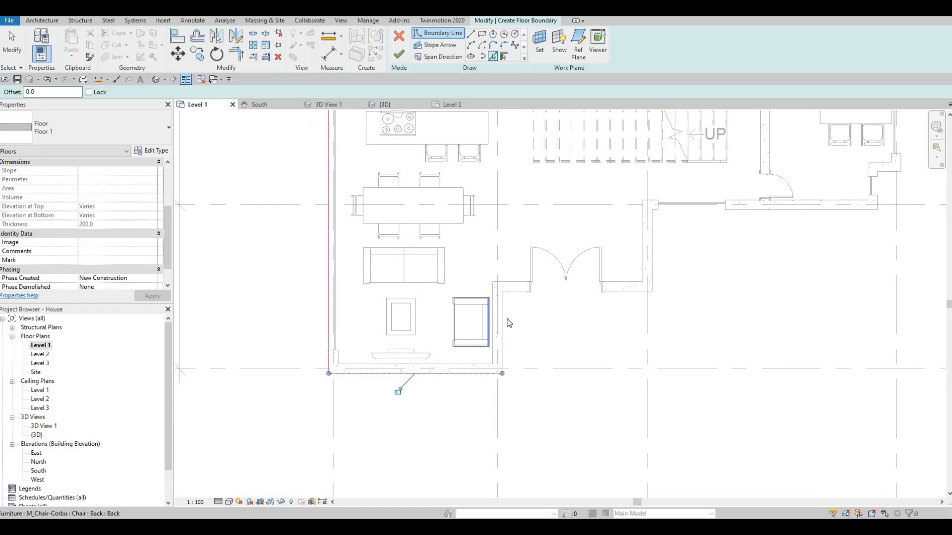
- Continue the floor boundary along the south wing's east face, around the entrance walls, and along the recessed south wall
left_click(581, 293)
left_click(655, 244)
middle_click_drag(731, 241, 521, 272)
middle_click_drag(570, 250, 529, 266)
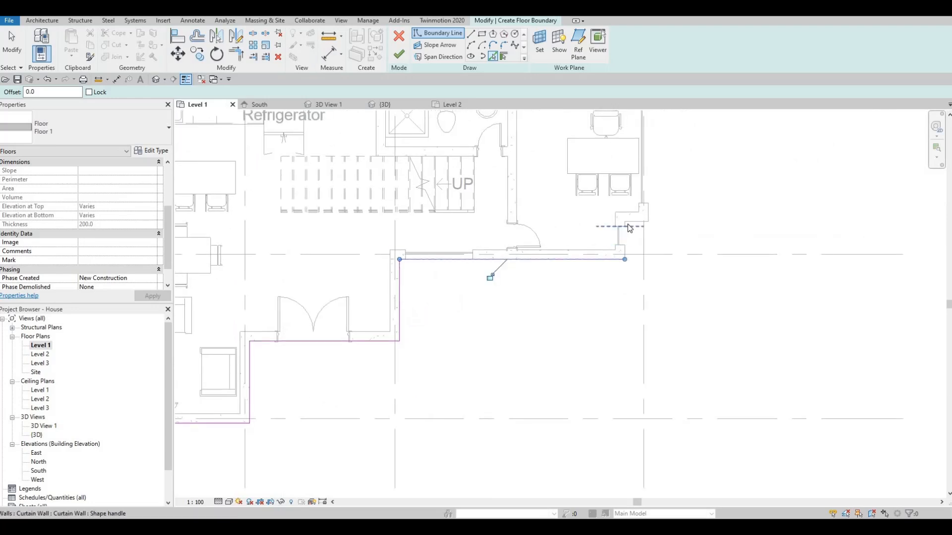
- Pick the exterior faces around the southeast recess and along the east wall as the remaining floor boundary lines
scroll(595, 229, "up", 4)
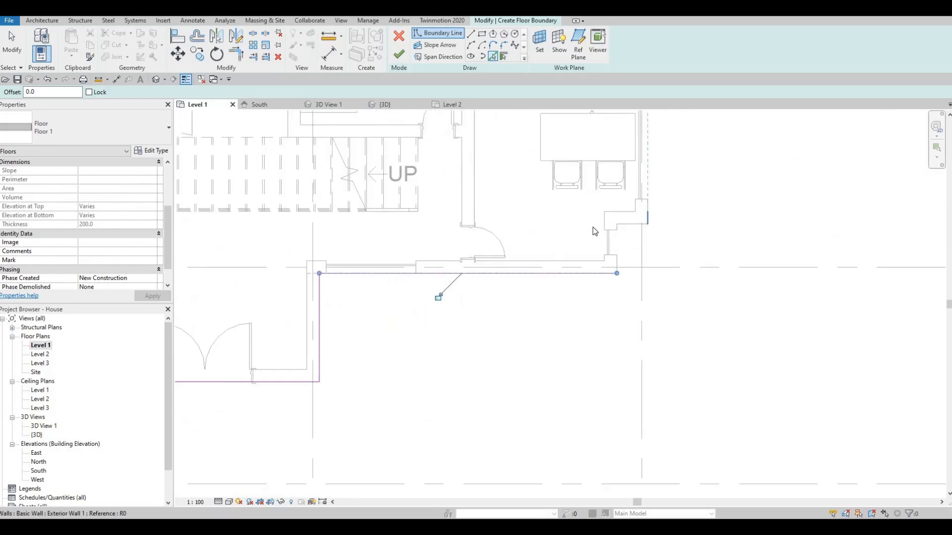
middle_click_drag(658, 212, 576, 349)
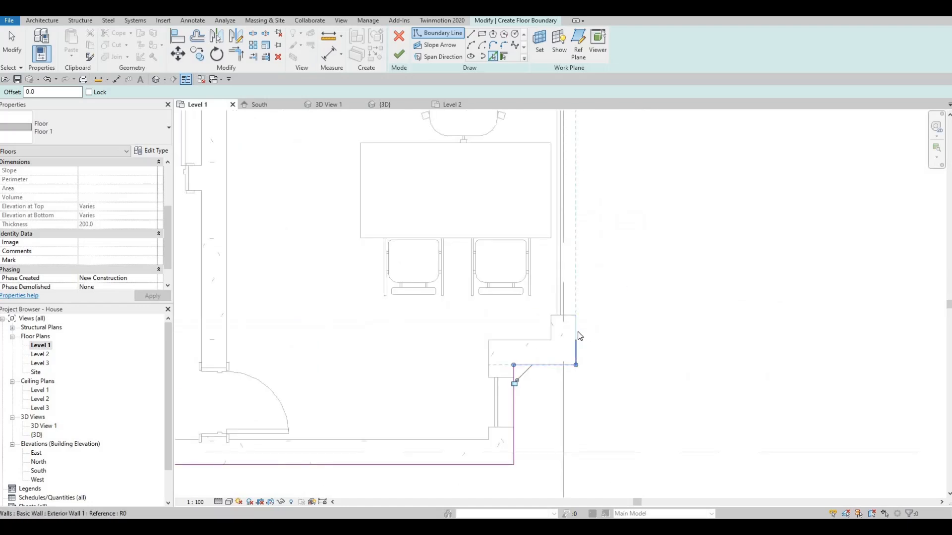
middle_click_drag(578, 160, 548, 252)
scroll(548, 252, "down", 2)
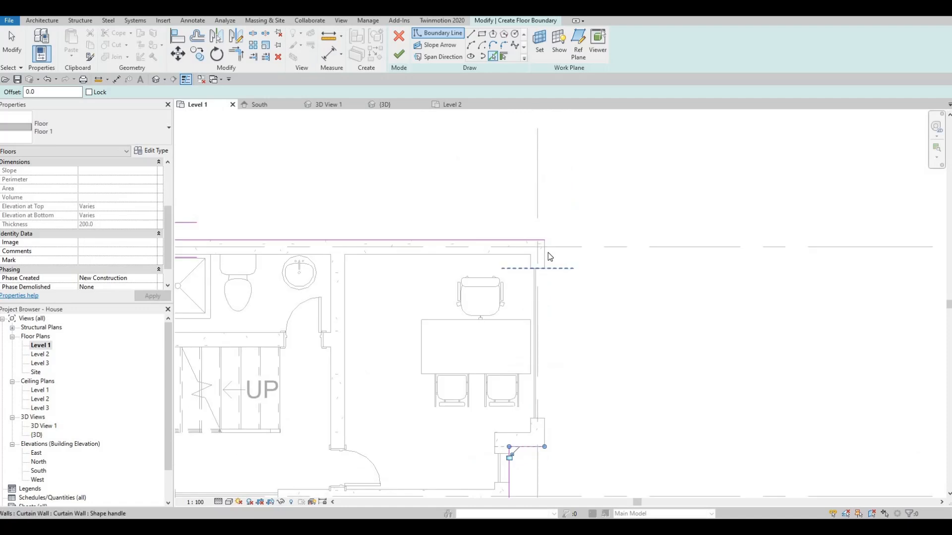
scroll(520, 304, "down", 2)
middle_click_drag(548, 318, 687, 284)
scroll(687, 284, "down", 2)
middle_click_drag(532, 284, 527, 287)
scroll(533, 238, "up", 2)
middle_click_drag(430, 302, 474, 310)
key("Escape")
- Trim the east boundary line to the recess's short horizontal line so they form a closed corner
scroll(543, 329, "down", 3)
scroll(489, 306, "up", 2)
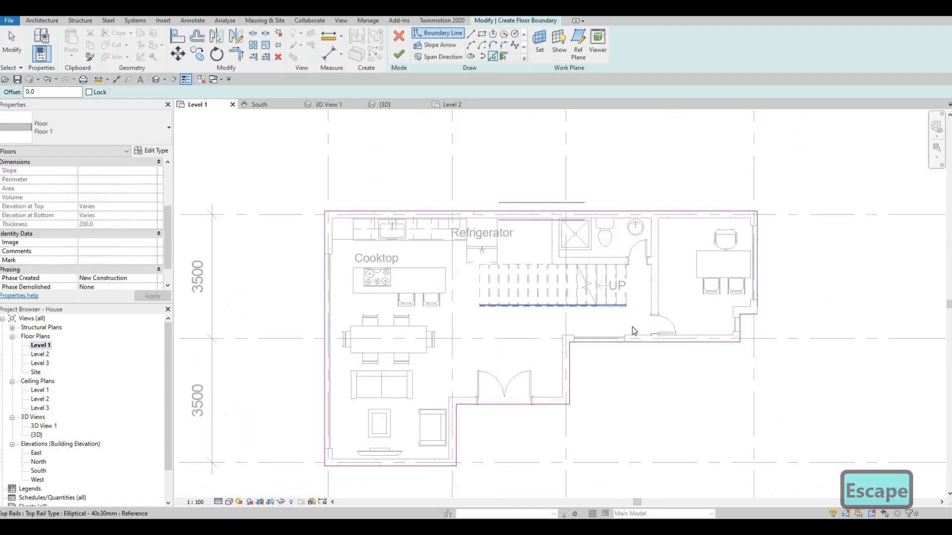
scroll(783, 307, "up", 4)
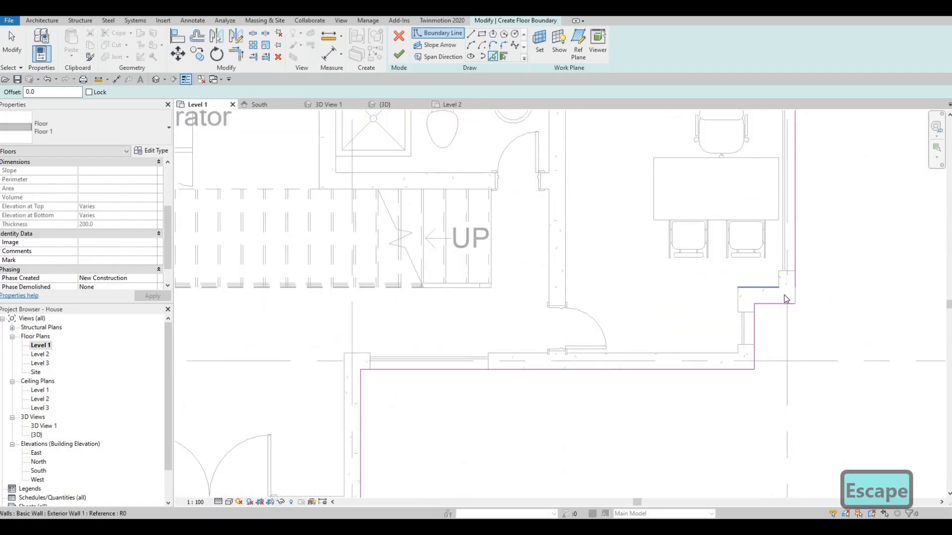
key("Escape")
key("t")
key("r")
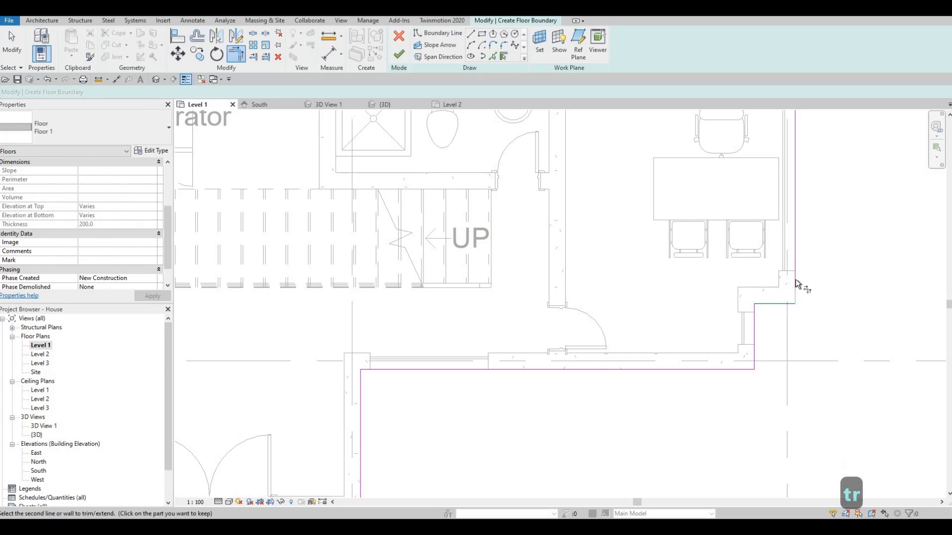
left_click(774, 304)
middle_click_drag(809, 229, 742, 400)
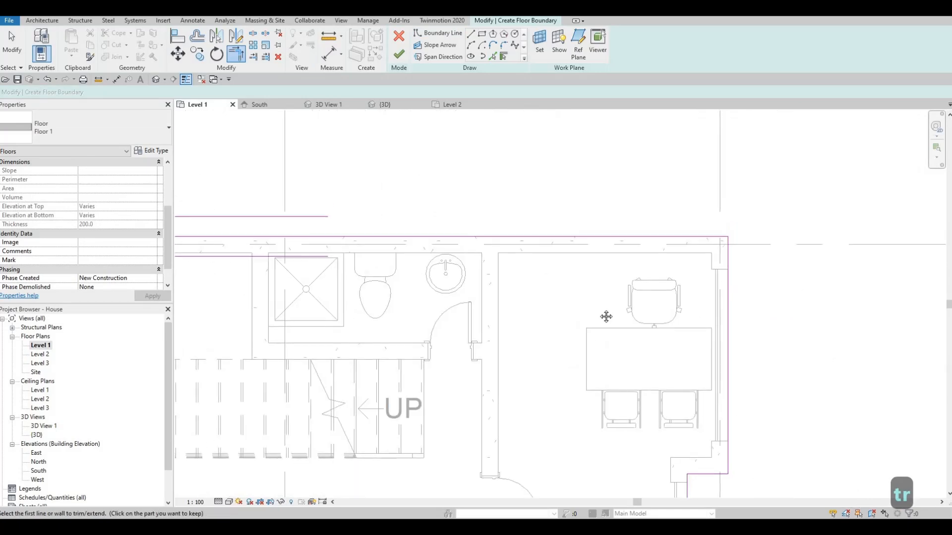
middle_click_drag(605, 316, 689, 290)
scroll(679, 293, "down", 5)
middle_click_drag(545, 314, 642, 215)
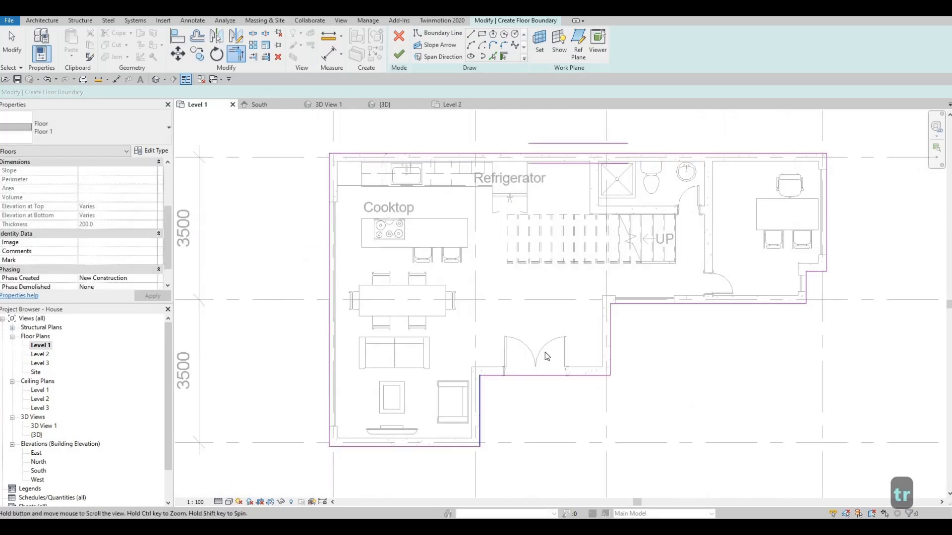
scroll(544, 352, "down", 1)
middle_click_drag(544, 352, 568, 302)
middle_click_drag(363, 310, 423, 292)
key("Escape")
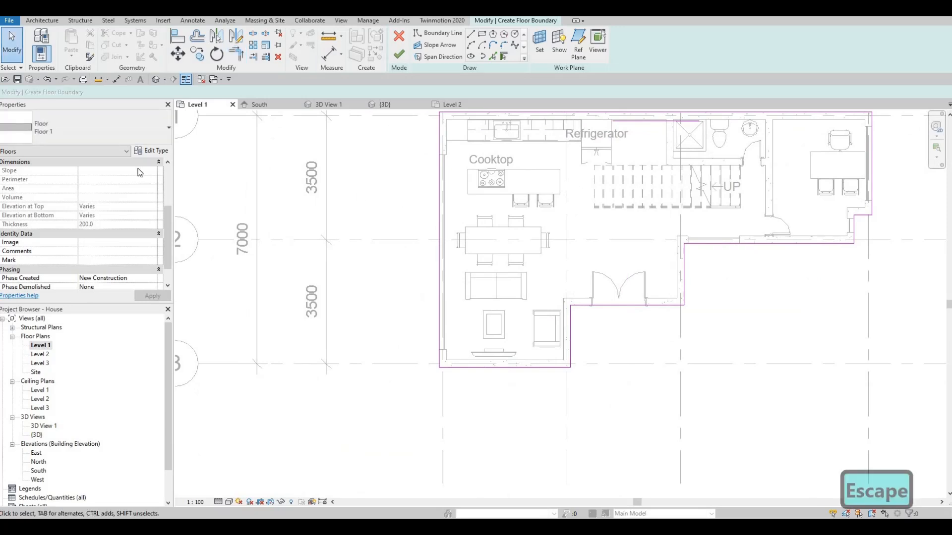
- Duplicate the Floor 1 type as Floor 2 for the new floor
left_click(151, 150)
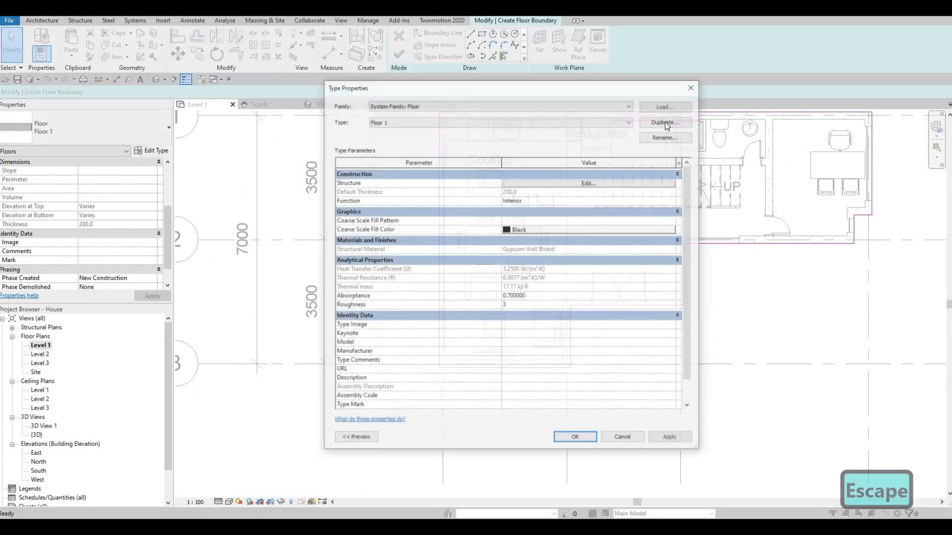
left_click(666, 121)
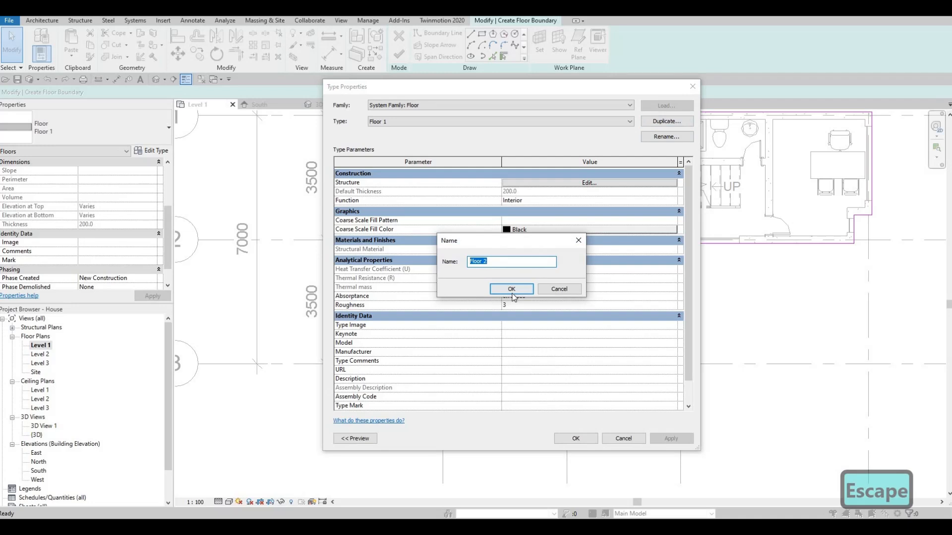
left_click(511, 289)
- Set the material of Floor 2's structure layer to Fieldstone, added from the Stone category of the AEC Materials library
left_click(516, 184)
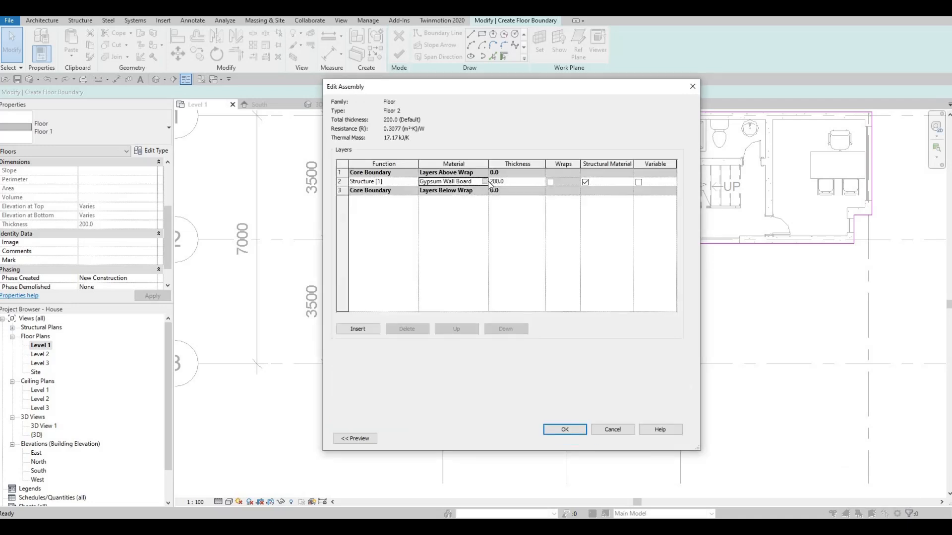
left_click(484, 181)
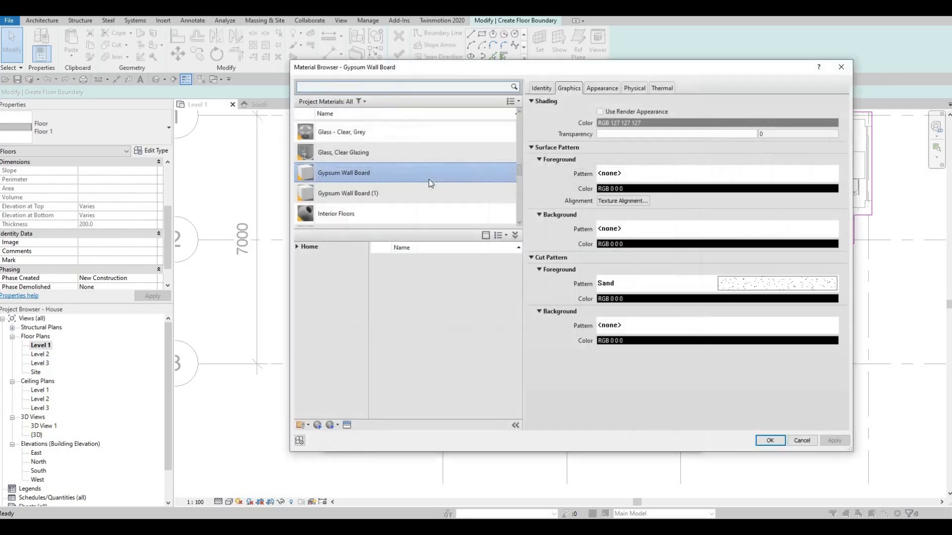
scroll(426, 183, "down", 10)
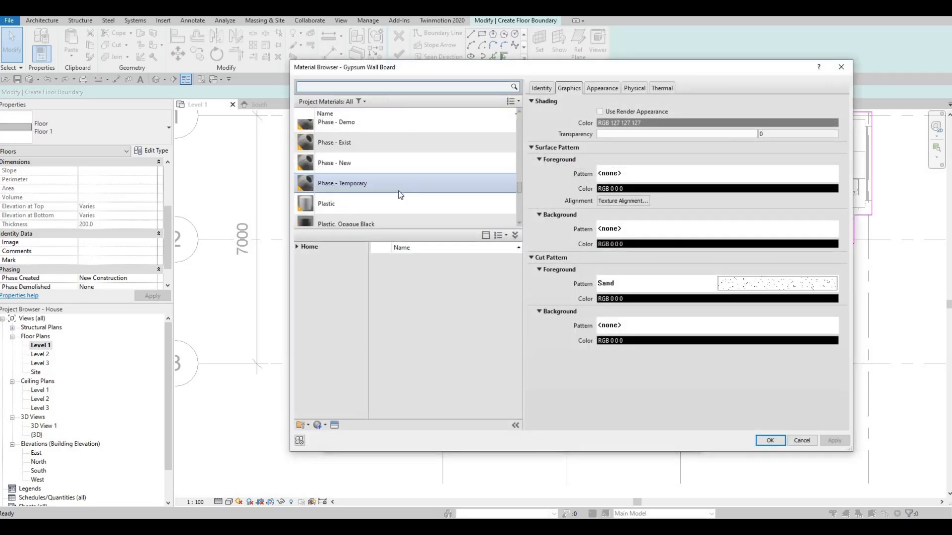
scroll(398, 195, "up", 3)
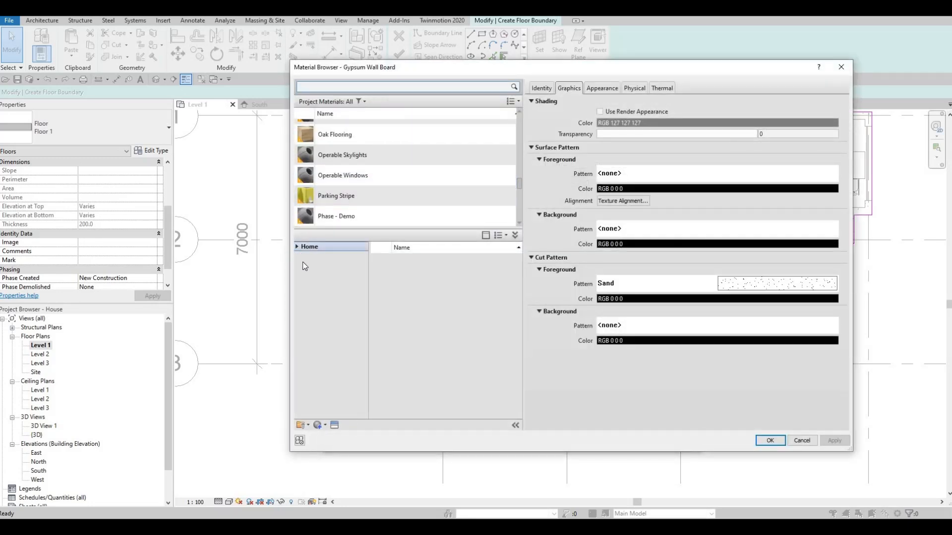
left_click(326, 331)
scroll(340, 388, "down", 1)
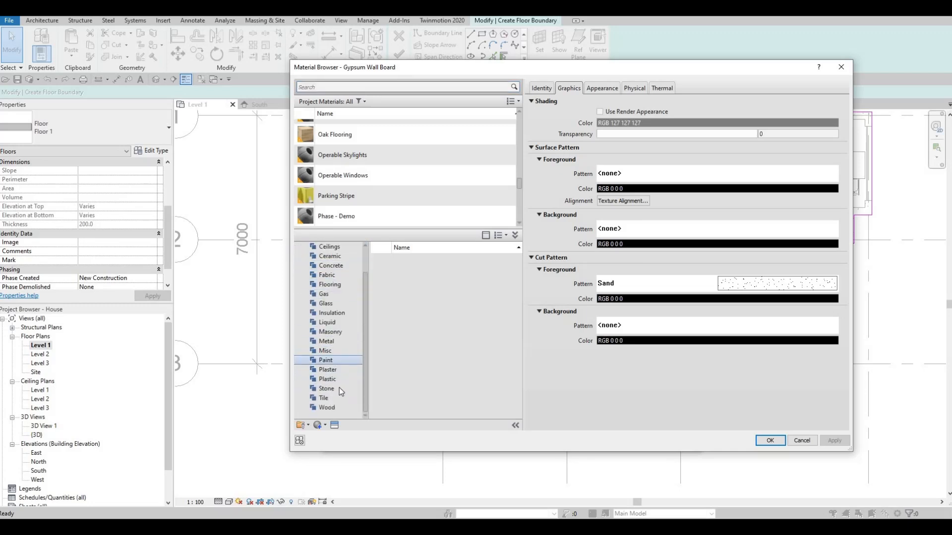
left_click(499, 263)
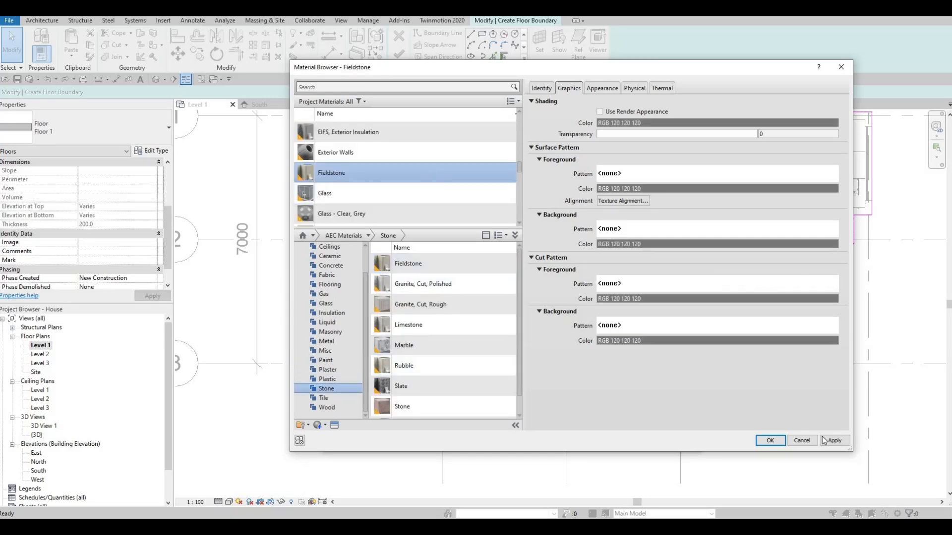
left_click(765, 440)
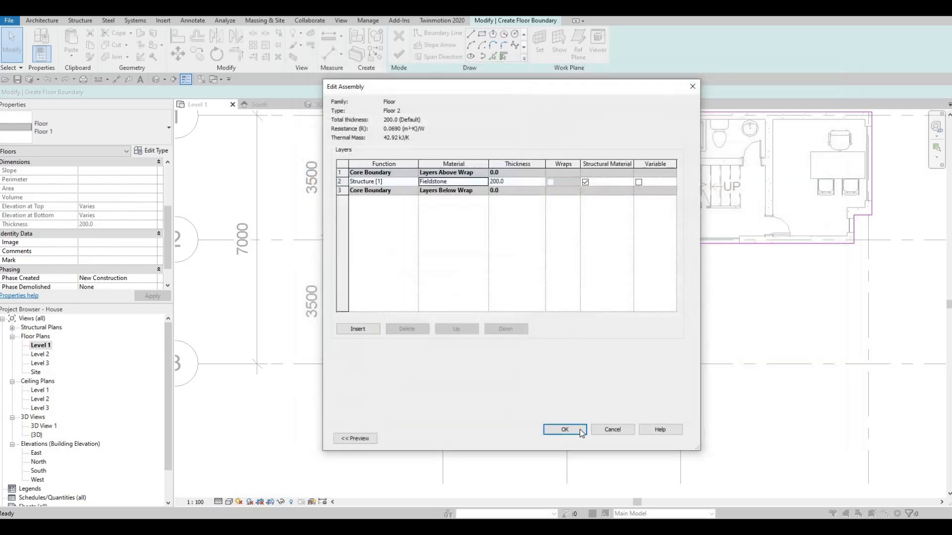
- Accept the Floor 2 structure and type settings and finish the Level 1 floor sketch
left_click(572, 430)
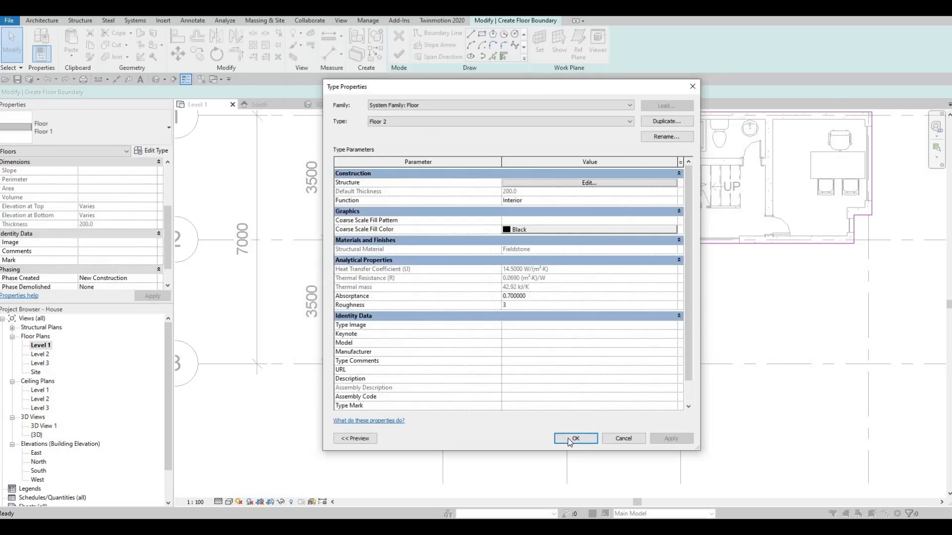
left_click(567, 438)
left_click(406, 56)
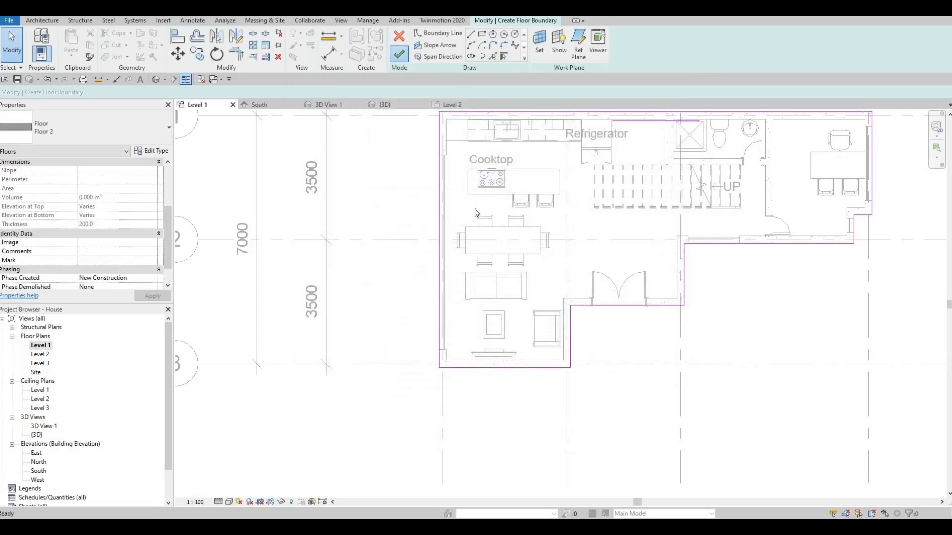
- Examine the finished Level 1 floor from the front and around the house in the 3D view
key("Escape")
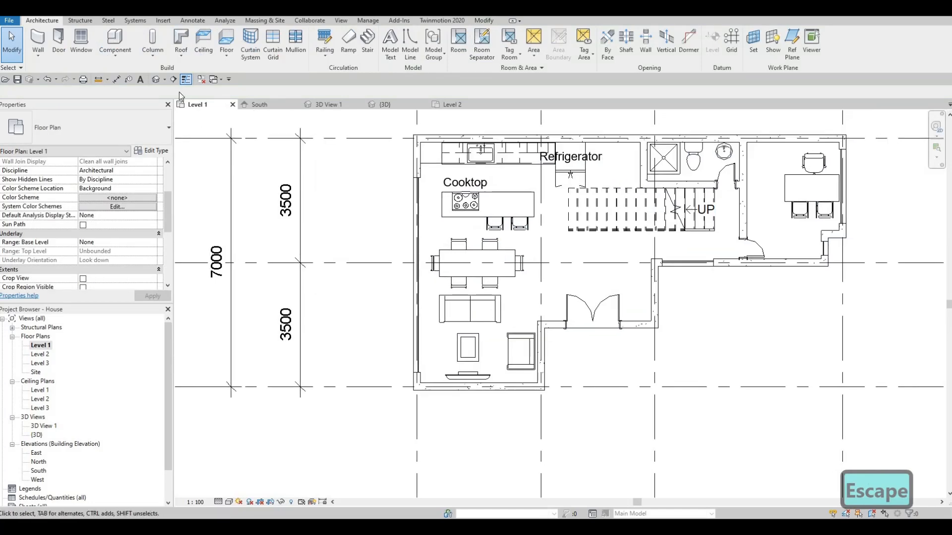
left_click(155, 79)
middle_click_drag(490, 370, 350, 379, "shift")
mouse_move(465, 381)
middle_mouse_down("shift")
mouse_move(637, 391)
mouse_move(532, 354)
mouse_move(564, 339)
middle_mouse_up("shift")
scroll(574, 310, "down", 1)
scroll(513, 337, "up", 1)
middle_click_drag(443, 320, 564, 314)
scroll(555, 314, "down", 1)
middle_click_drag(685, 417, 665, 391)
middle_click_drag(491, 243, 644, 268, "shift")
middle_click_drag(773, 299, 616, 230)
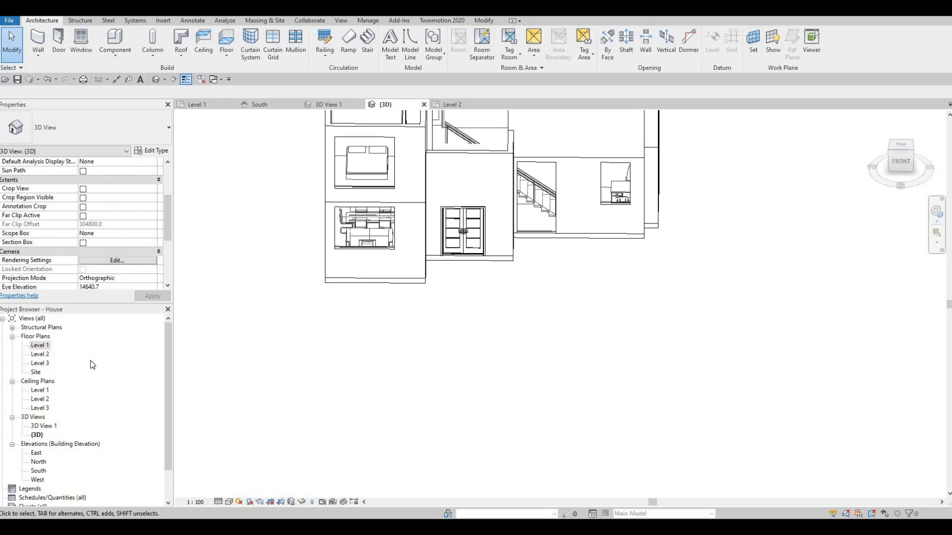
- Duplicate the Floor 2 type as Floor 3 for another Level 1 floor and open its layer structure
left_click(46, 345)
middle_click_drag(338, 415, 433, 354)
scroll(434, 355, "down", 3)
middle_click_drag(458, 385, 442, 381)
scroll(439, 377, "down", 1)
middle_click_drag(395, 279, 389, 307)
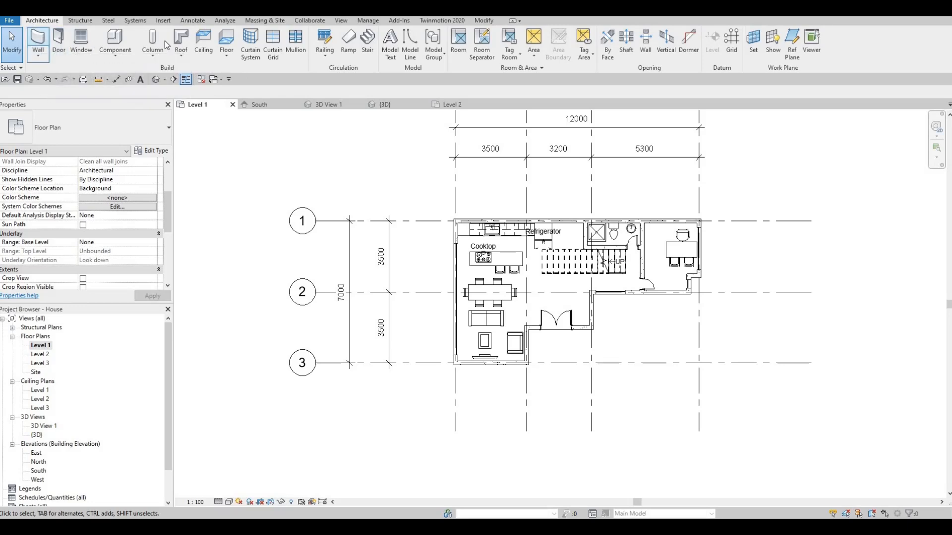
left_click(226, 42)
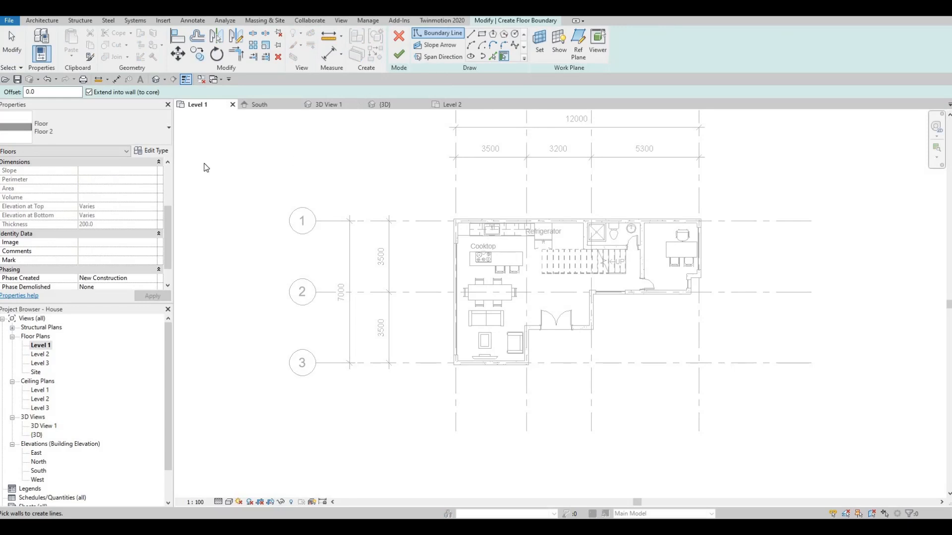
left_click(152, 150)
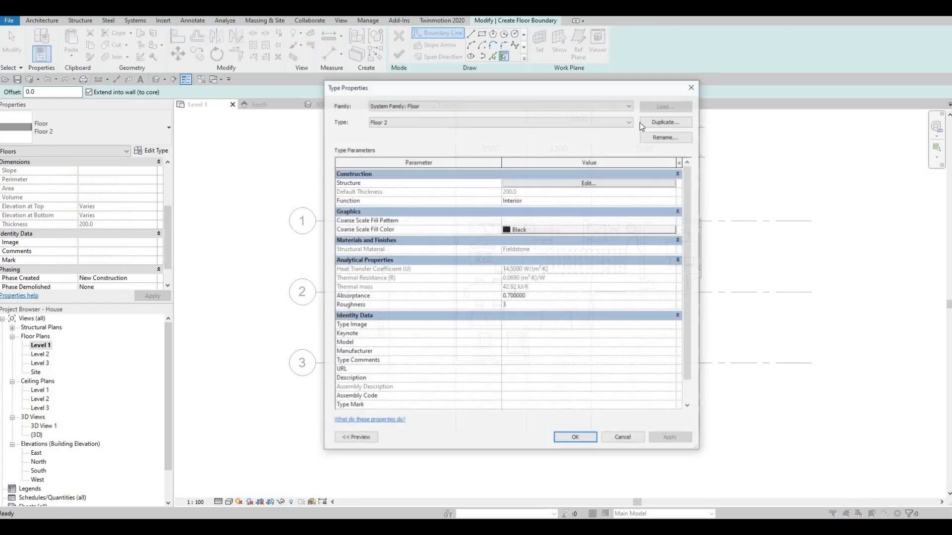
left_click(666, 121)
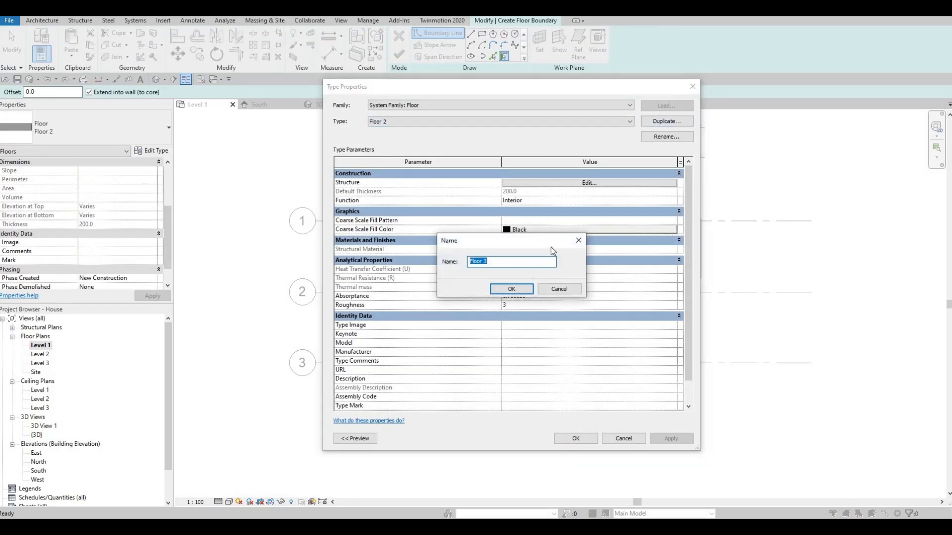
key("Return")
left_click(555, 182)
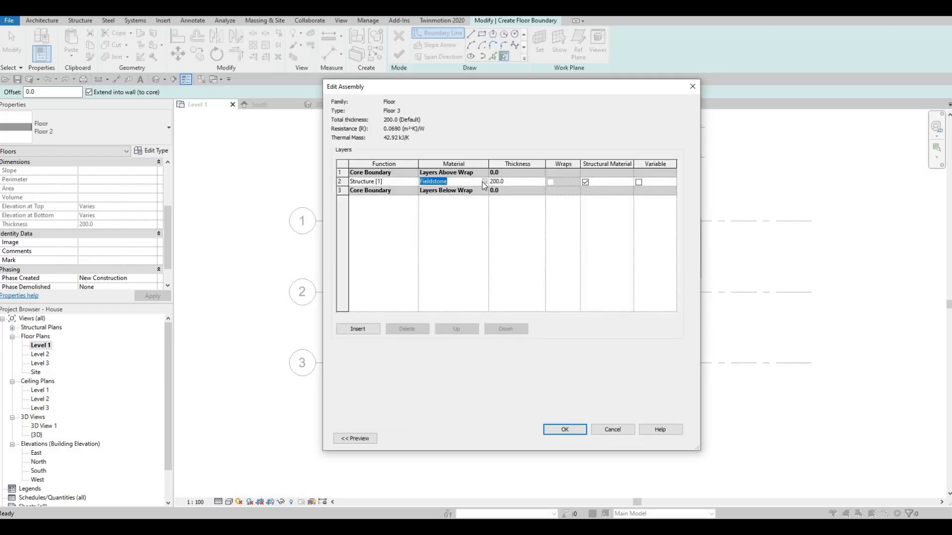
- Try to enter Grass by name as the structure layer's material
type("Gras")
type("ss")
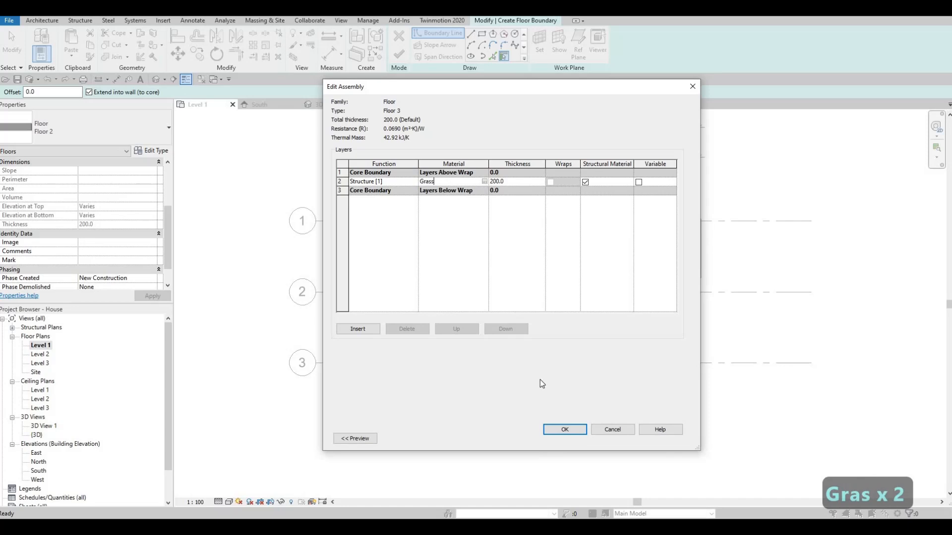
left_click(562, 429)
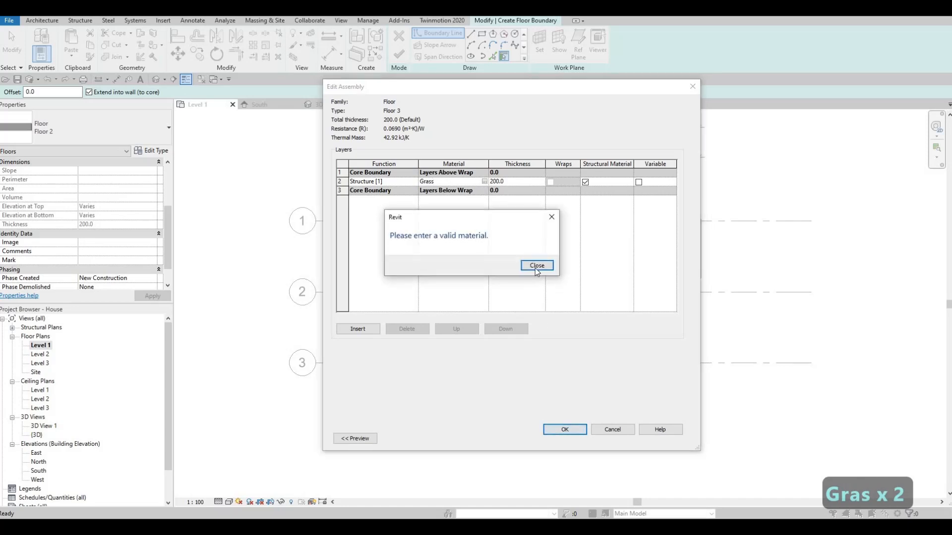
left_click(537, 265)
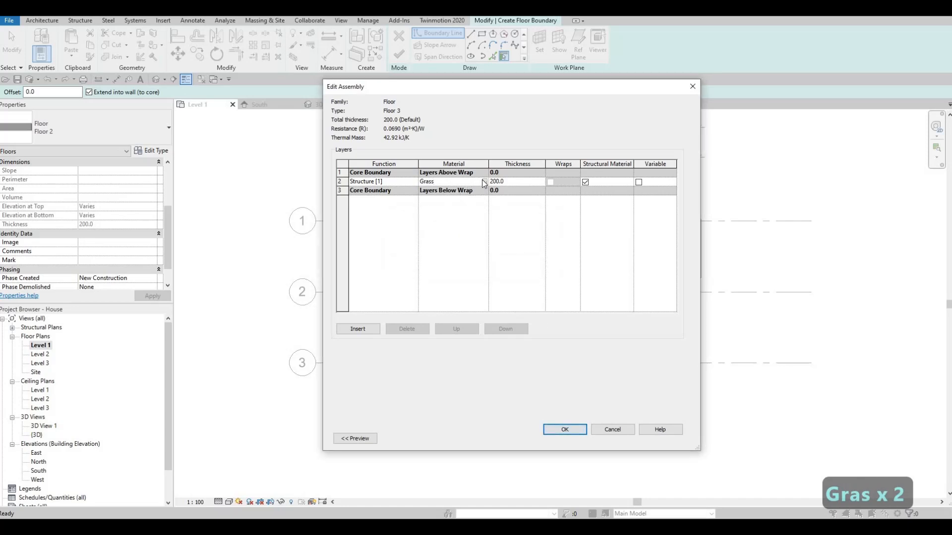
- Set the material of Floor 3's structure layer to Grass, added from the AEC Materials library, and accept the type settings
left_click(483, 182)
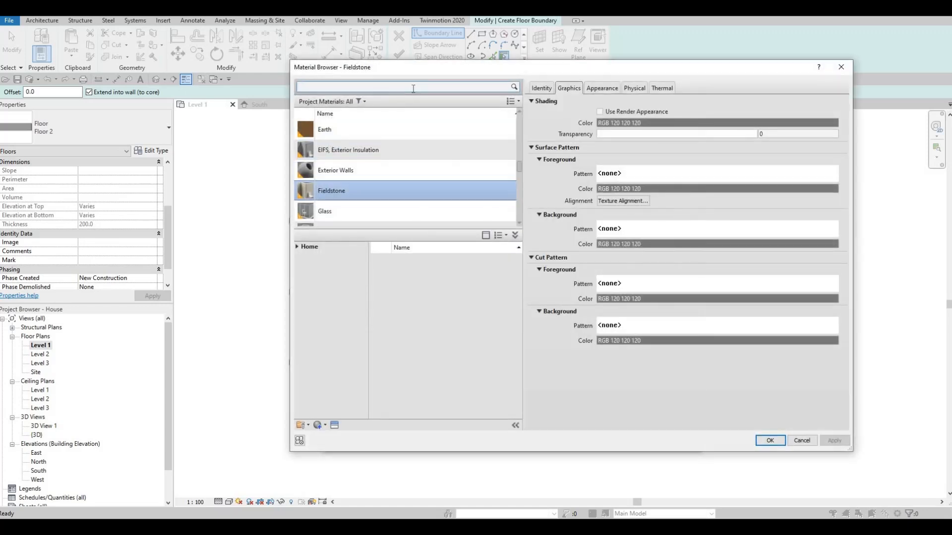
type("grass")
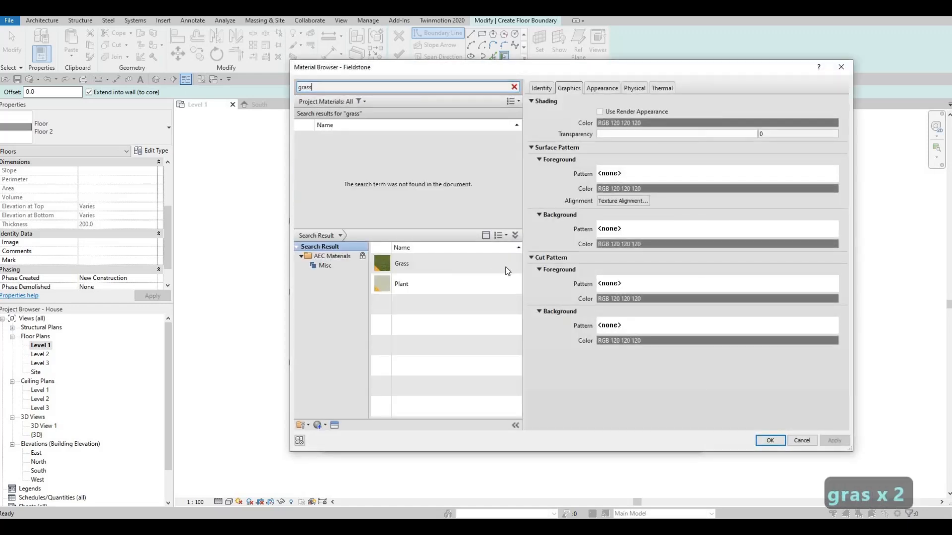
left_click(507, 265)
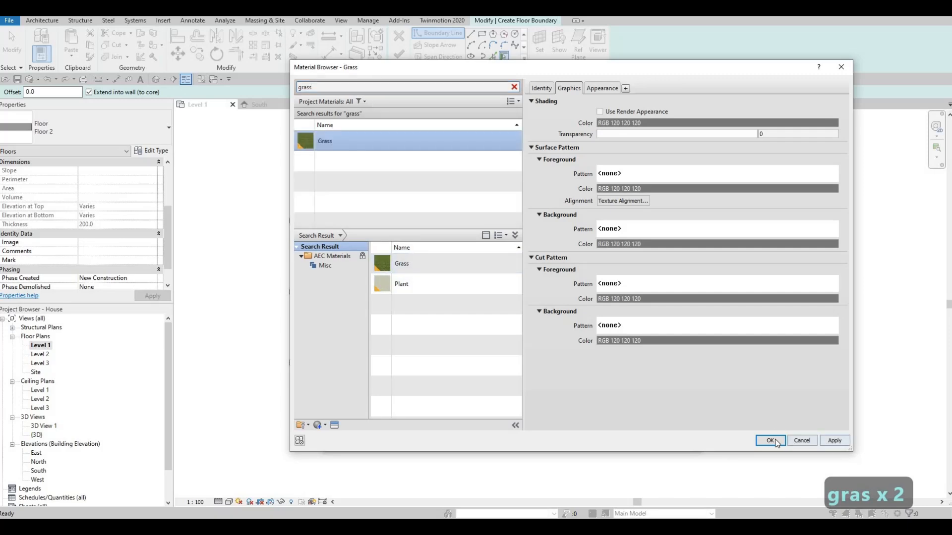
key("Return")
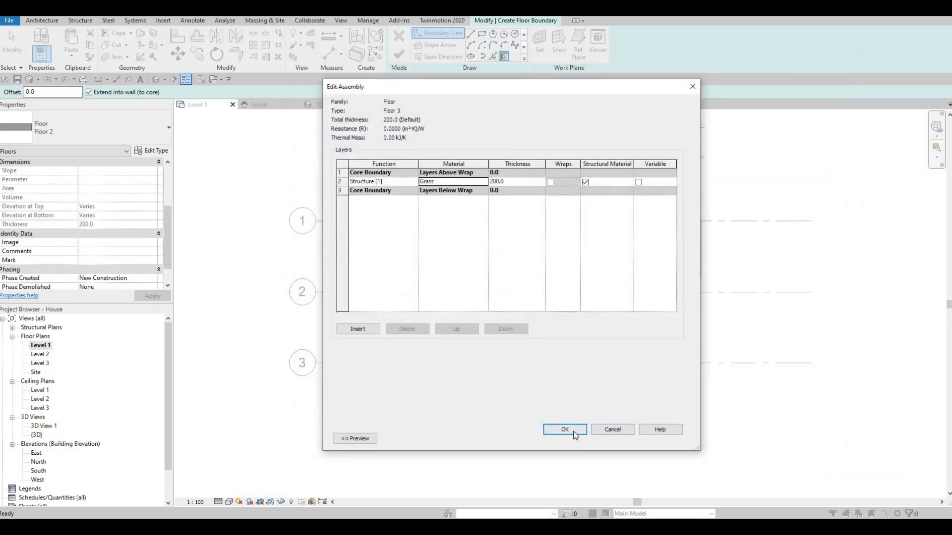
left_click(574, 433)
key("Return")
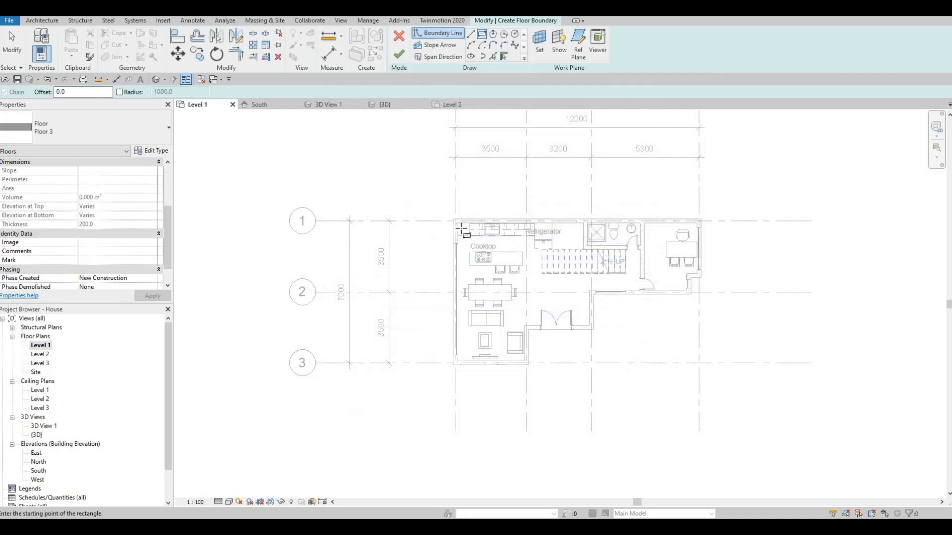
- Sketch a rectangular floor boundary about 13.5 m deep around the whole house, extending beyond the walls on every side
scroll(441, 212, "up", 3)
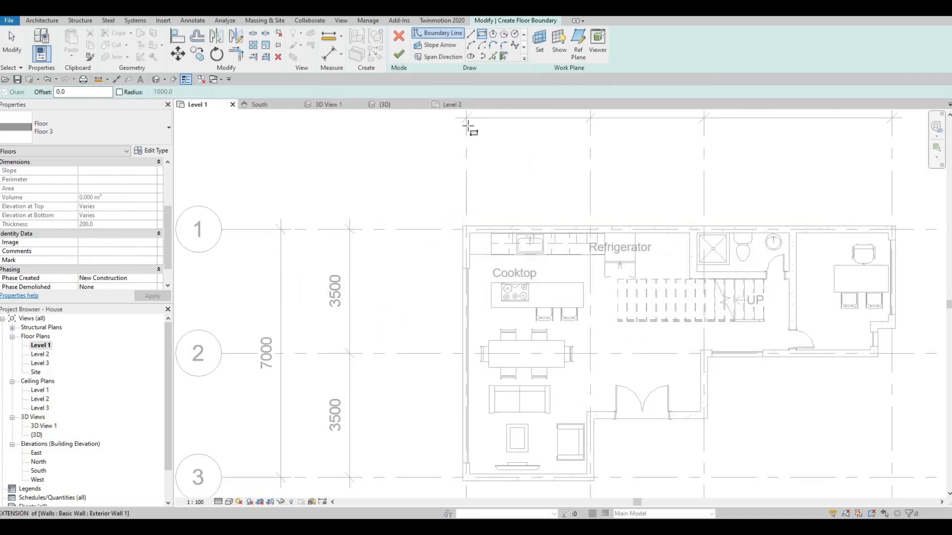
scroll(461, 132, "down", 2)
left_click(441, 156)
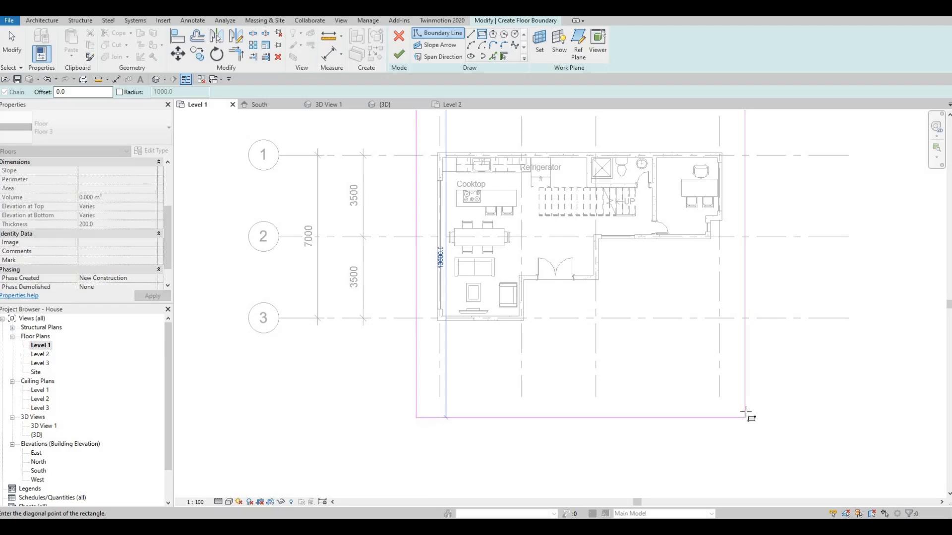
left_click(738, 415)
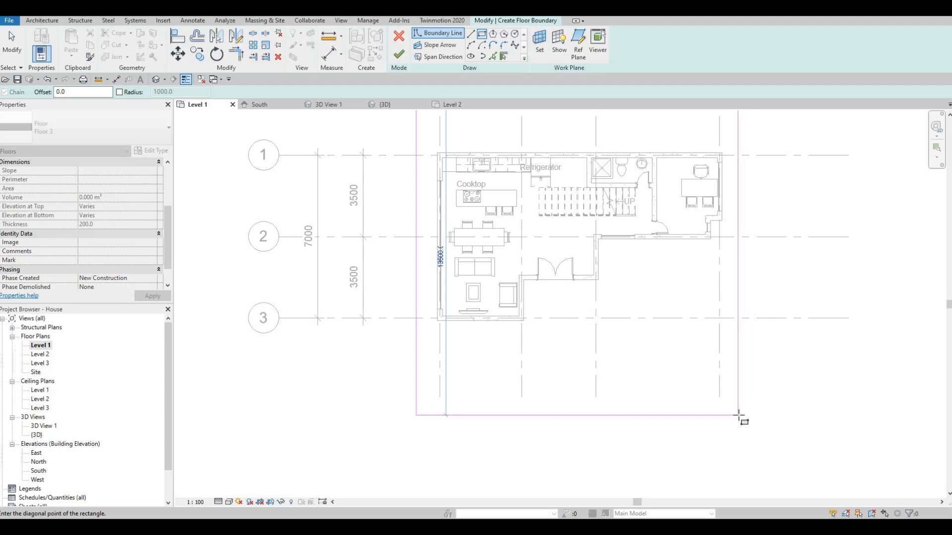
key("Escape")
key("Escape")
key("Escape")
- Nudge the rectangle's west boundary line outward to about 1410 mm from grid A
middle_click_drag(417, 239, 450, 265)
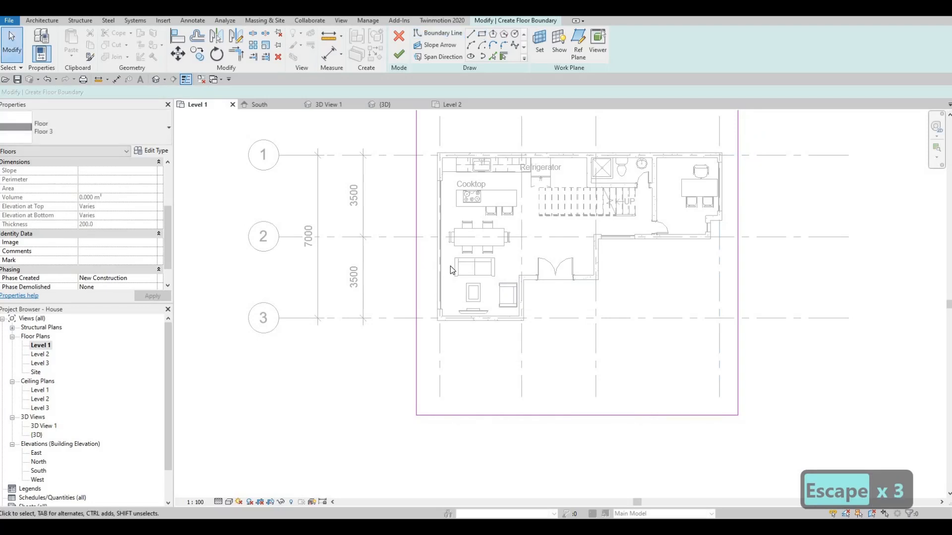
left_click(449, 269)
key("Left")
key("Left")
key("Left")
key("Left")
key("Left")
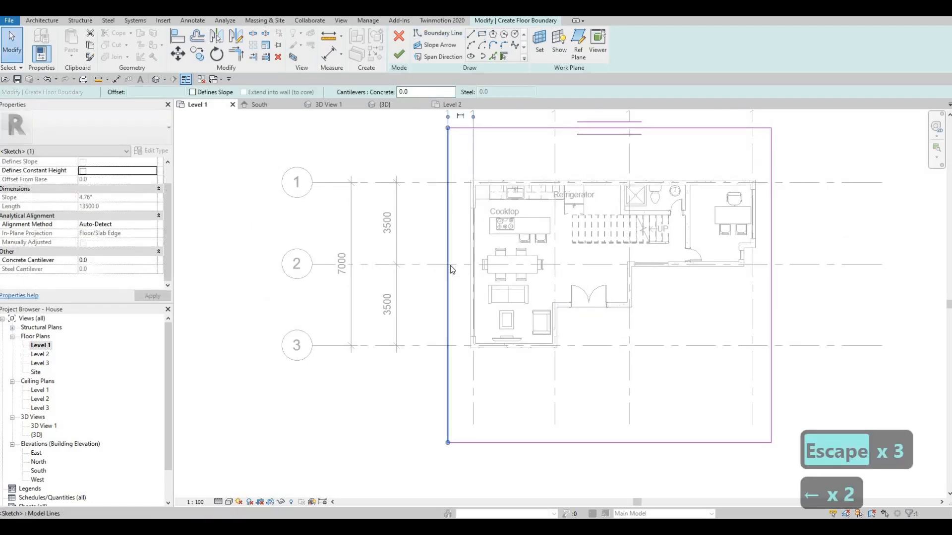
scroll(528, 255, "down", 5)
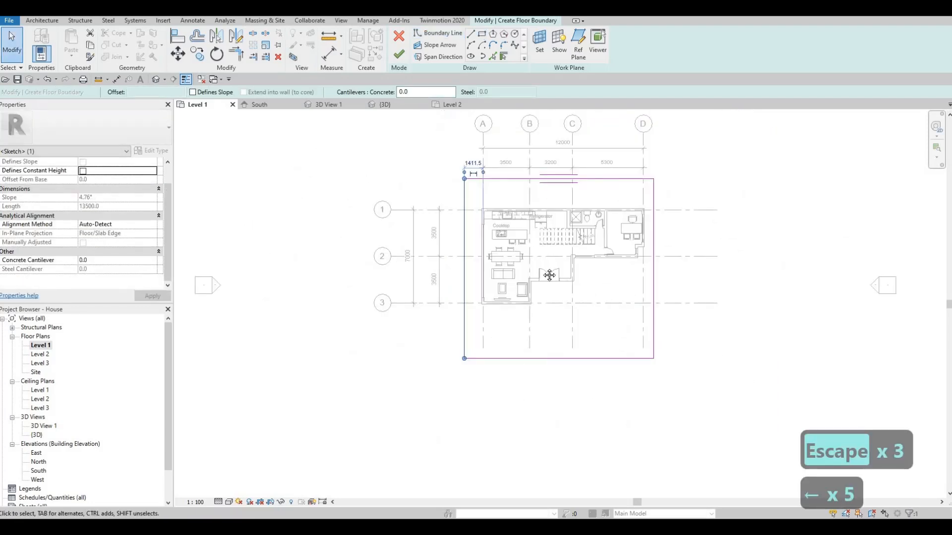
- Nudge the rectangle's east boundary line outward to about 1690 mm from the southeast recess wall
left_click(629, 281)
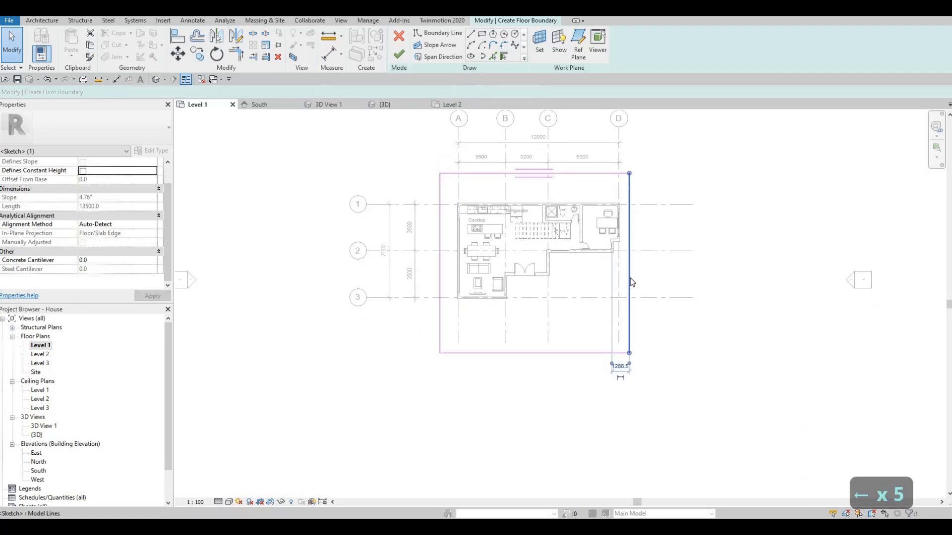
key("Right")
key("Right")
key("Right")
key("Right")
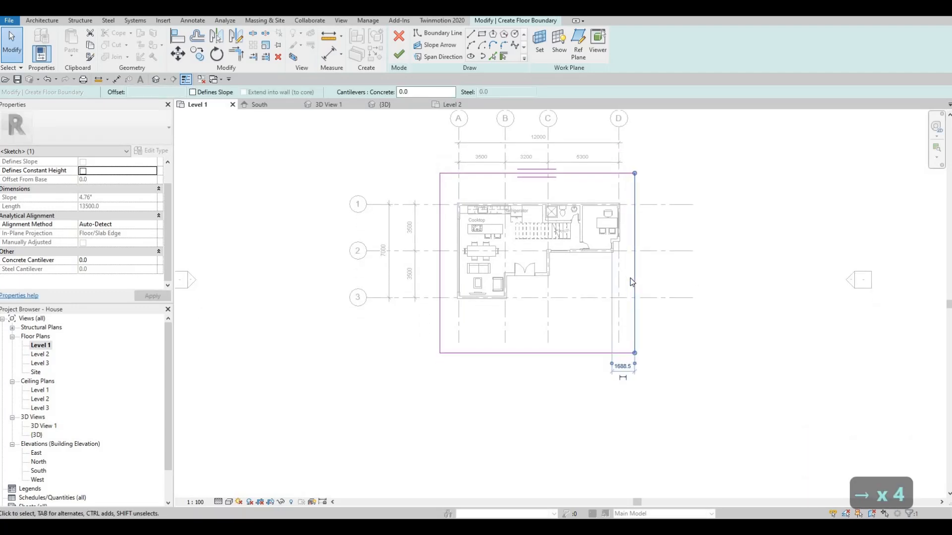
key("Escape")
key("Escape")
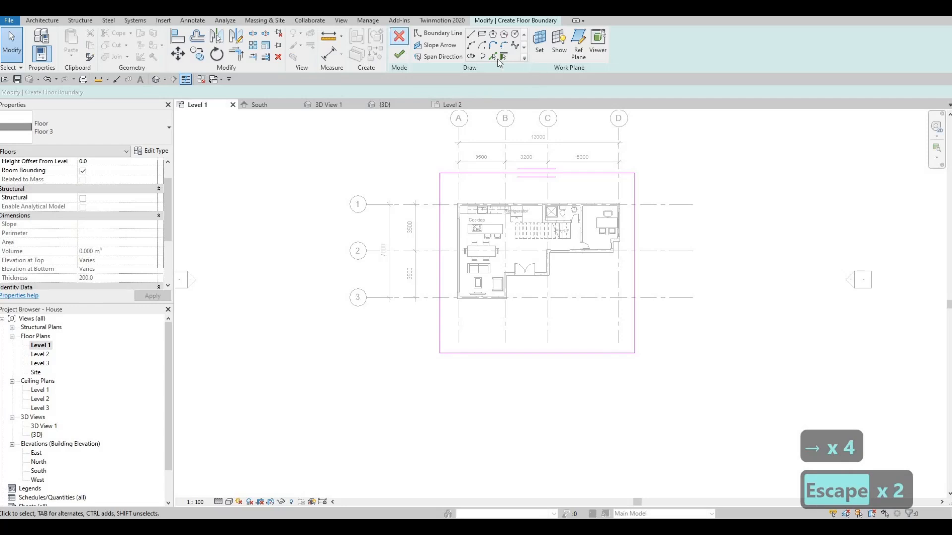
- Pick the outer faces of the house's north, west and south walls as inner boundary lines
left_click(493, 57)
scroll(478, 197, "up", 4)
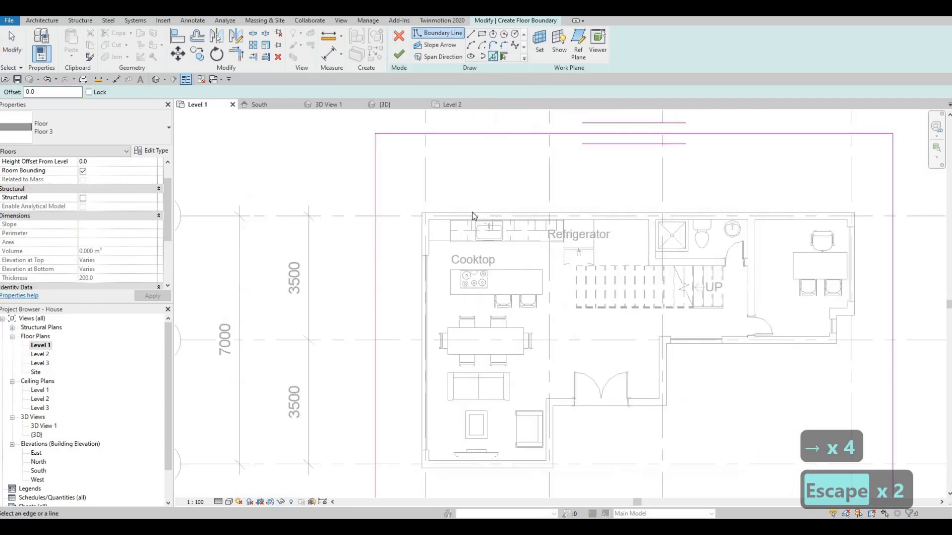
left_click(424, 230)
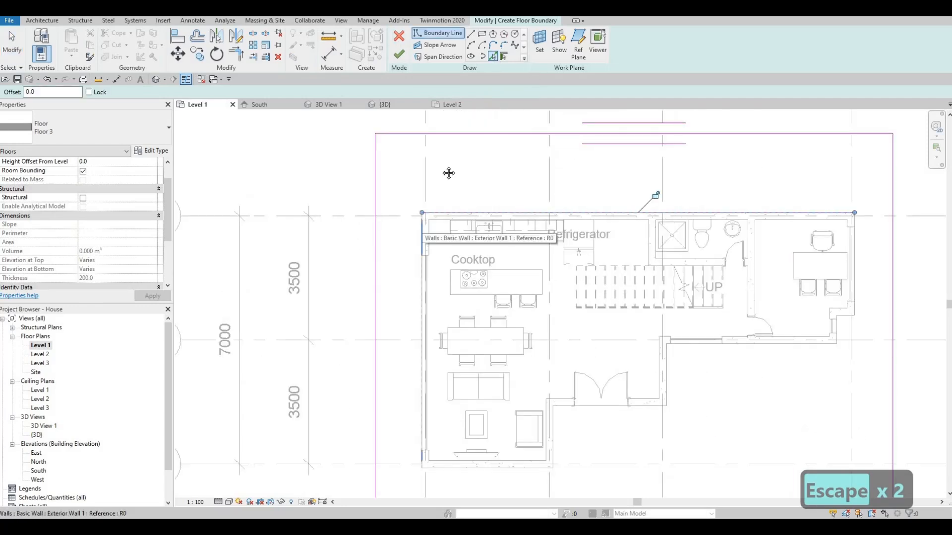
left_click(423, 226)
middle_click_drag(448, 472, 458, 348)
left_click(461, 347)
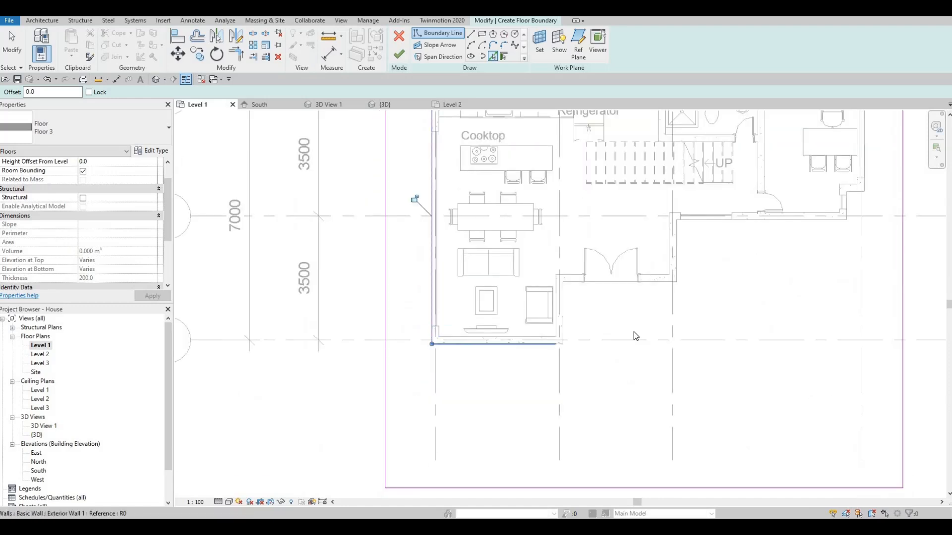
- Pick the outer wall faces around the entrance recess and along grid 2 as inner boundary lines
left_click(563, 310)
left_click(673, 281)
middle_click_drag(679, 256, 652, 263)
left_click(693, 247)
left_click(741, 228)
middle_click_drag(620, 342, 619, 337)
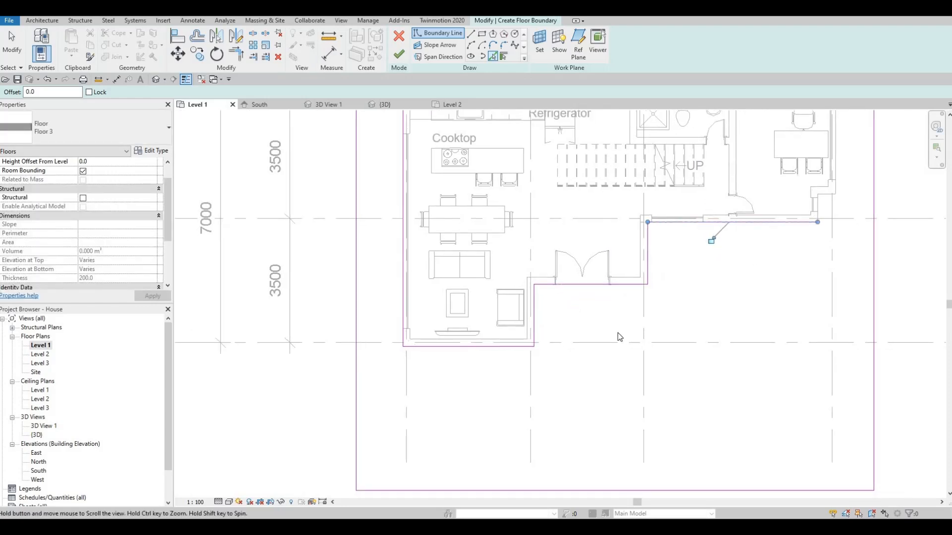
- Pick the two short southeast recess edges and the east wall face to complete the inner boundary around the house
scroll(821, 207, "down", 1)
middle_click_drag(821, 207, 656, 276)
left_click(655, 275)
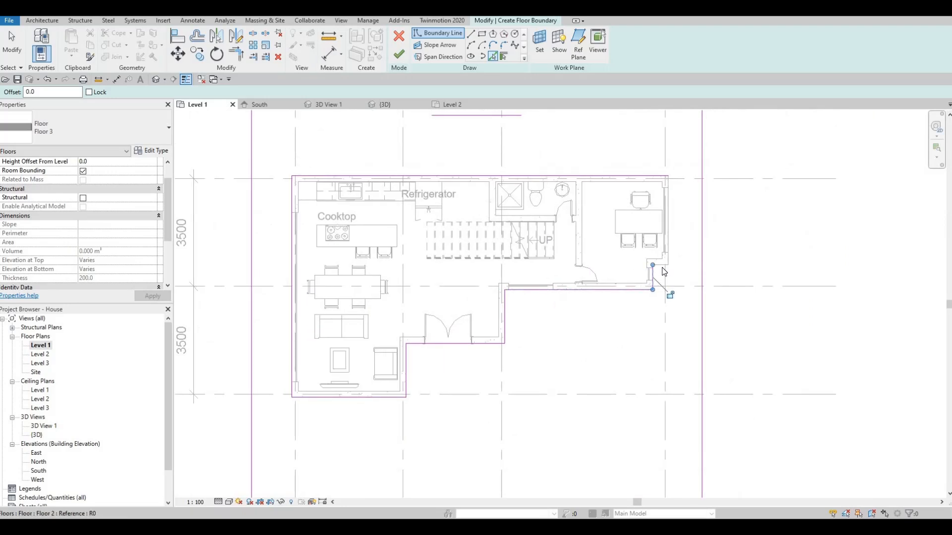
left_click(660, 265)
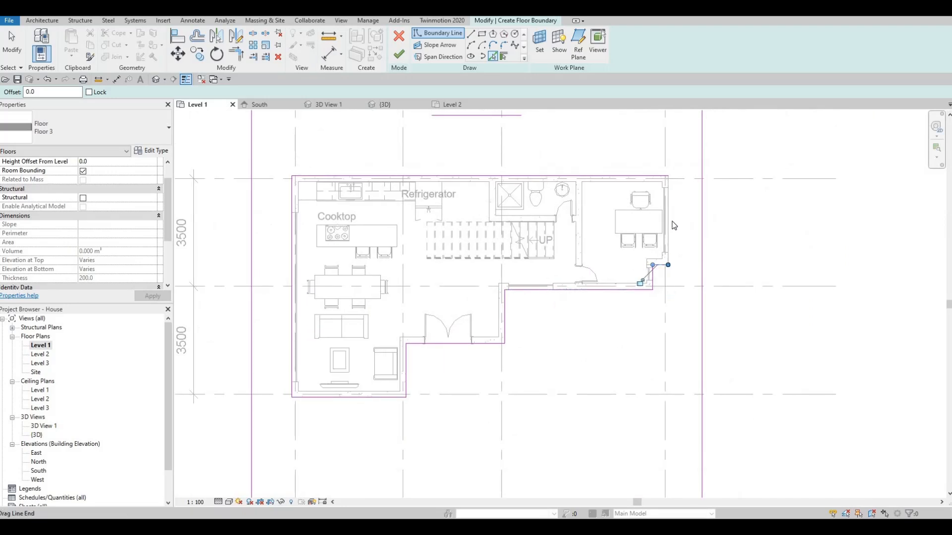
middle_click_drag(557, 324, 592, 249)
scroll(592, 249, "down", 2)
key("Escape")
middle_click_drag(469, 296, 466, 301)
scroll(517, 296, "up", 3)
middle_click_drag(535, 292, 532, 265)
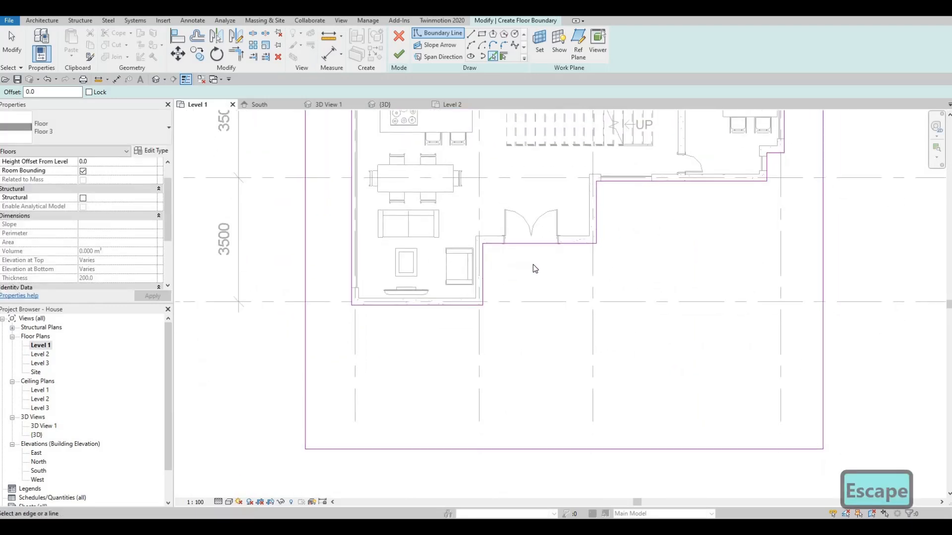
- Extend a boundary line from the entrance recess's east wall south to the outer rectangle's south line
left_click(595, 240)
key("Escape")
key("Escape")
key("Escape")
key("Escape")
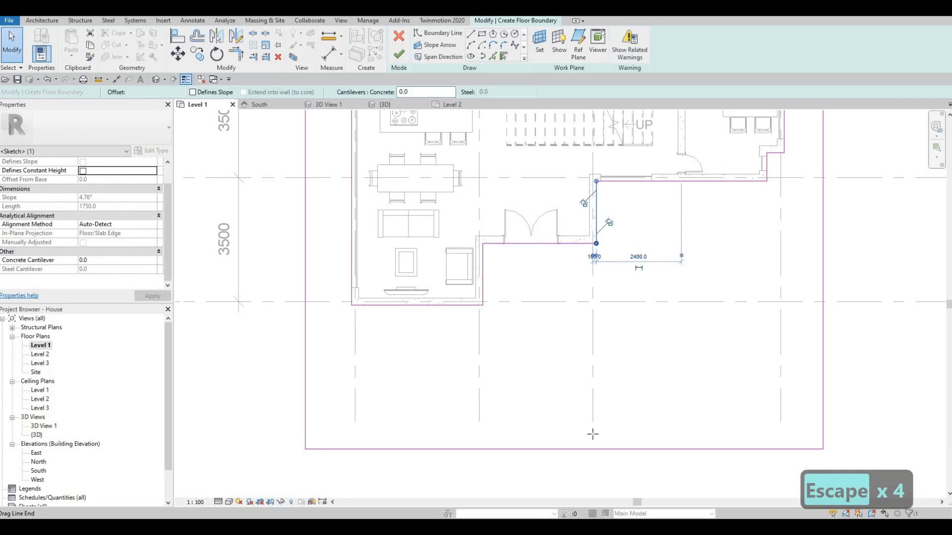
left_click(595, 448)
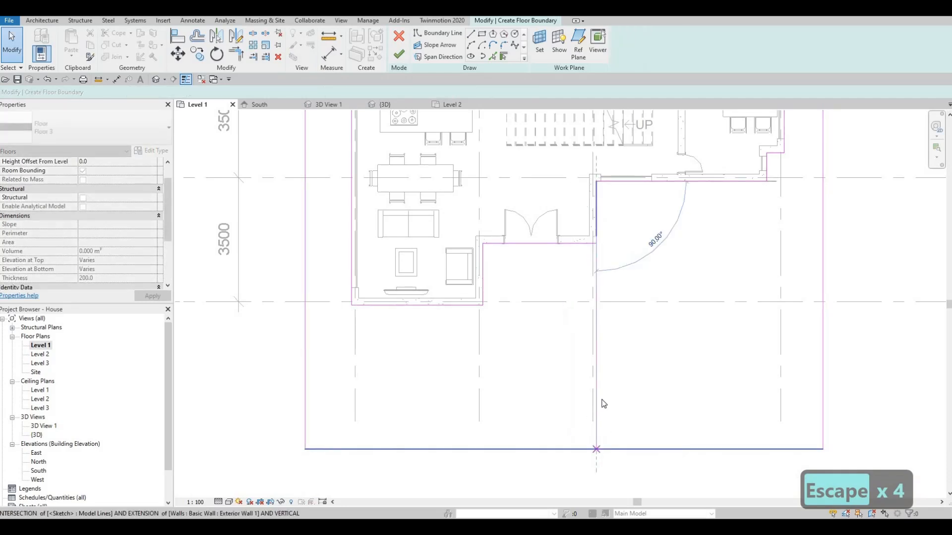
key("Escape")
key("Escape")
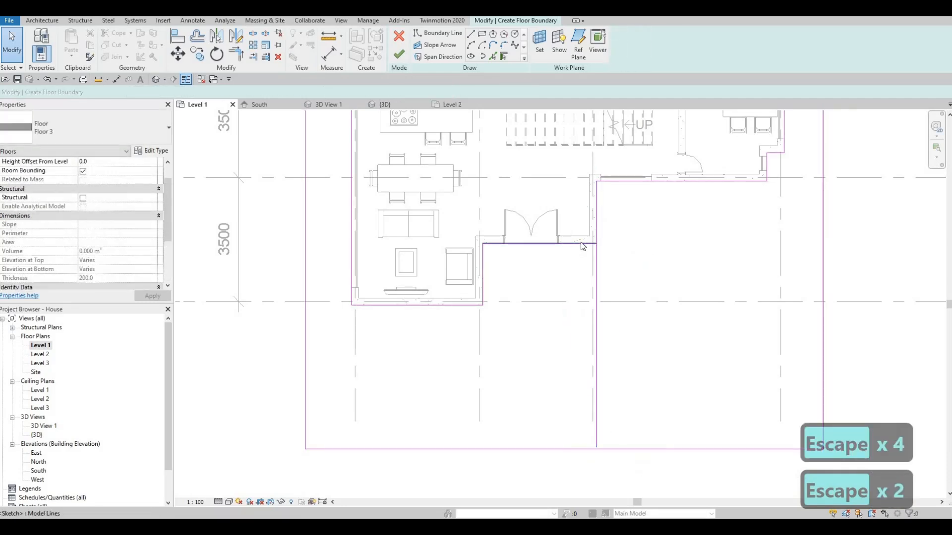
- Extend the boundary line along the entrance recess's west wall south to a length of about 2300 mm
left_click(484, 307)
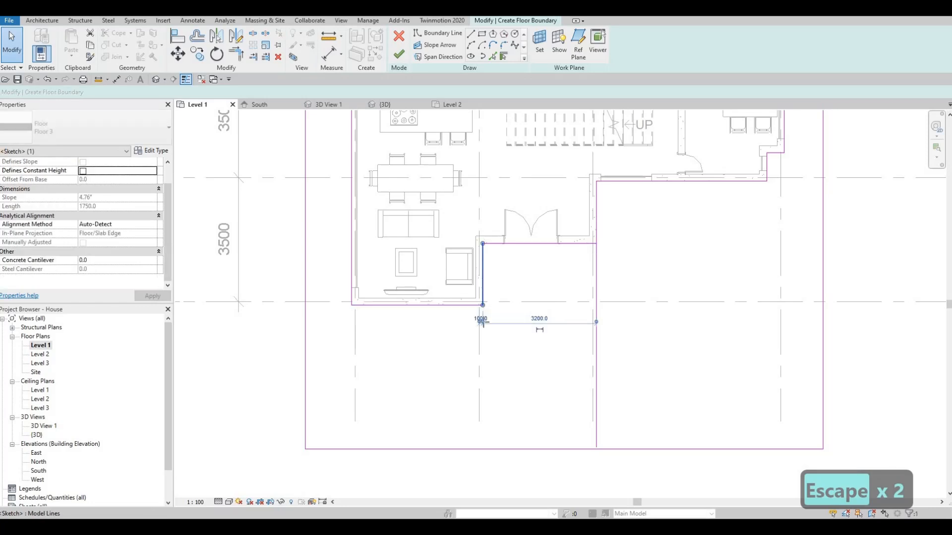
left_click_drag(482, 306, 483, 327)
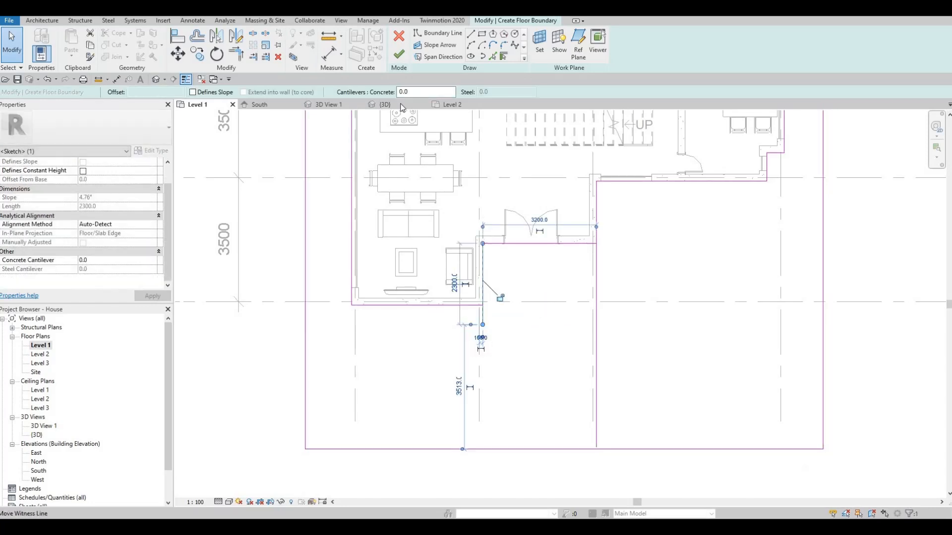
key("Escape")
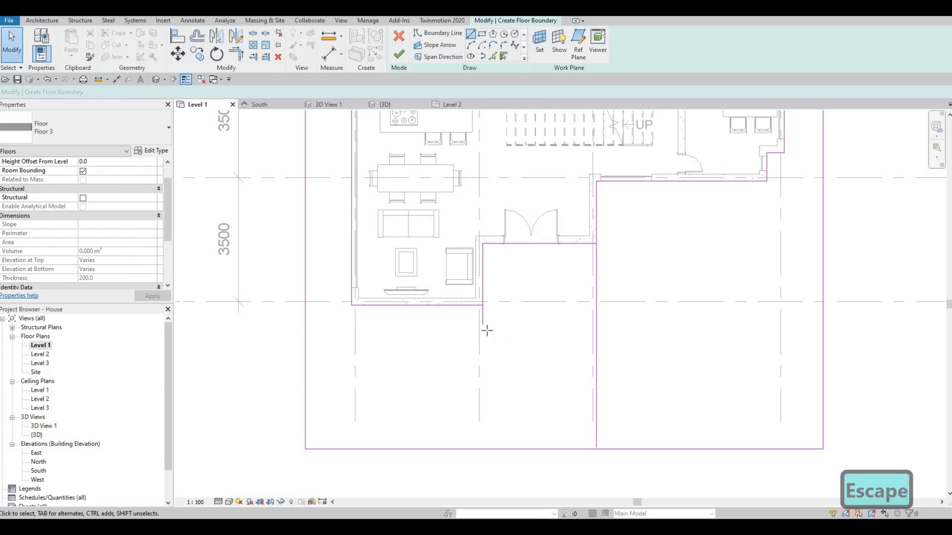
- Draw a horizontal boundary line from the extended line's south end east to the long vertical boundary line
key("l")
key("i")
left_click(483, 325)
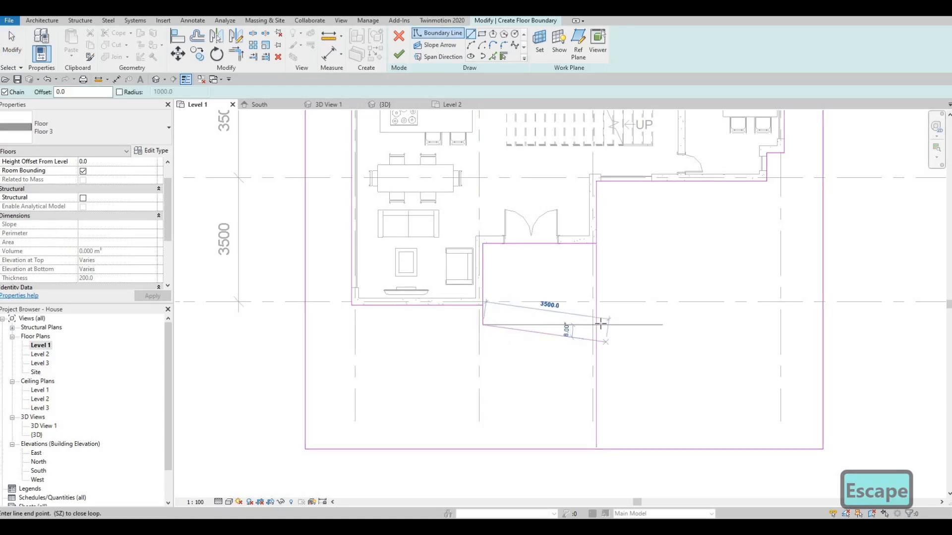
left_click(597, 323)
key("Escape")
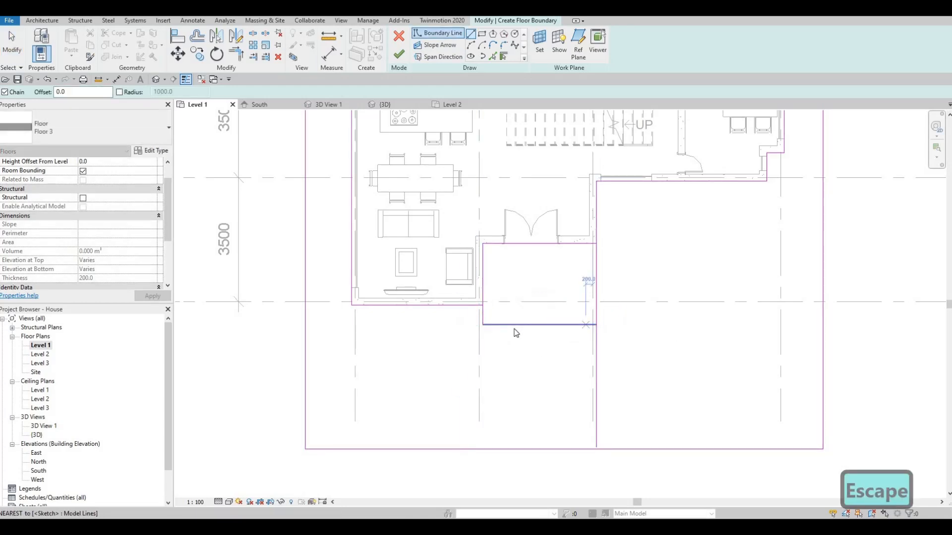
key("Escape")
key("Escape")
- Trim the corners where the south wall line meets the short vertical line and where the new horizontal line meets the long vertical line
key("t")
key("r")
left_click(477, 312)
left_click(485, 313)
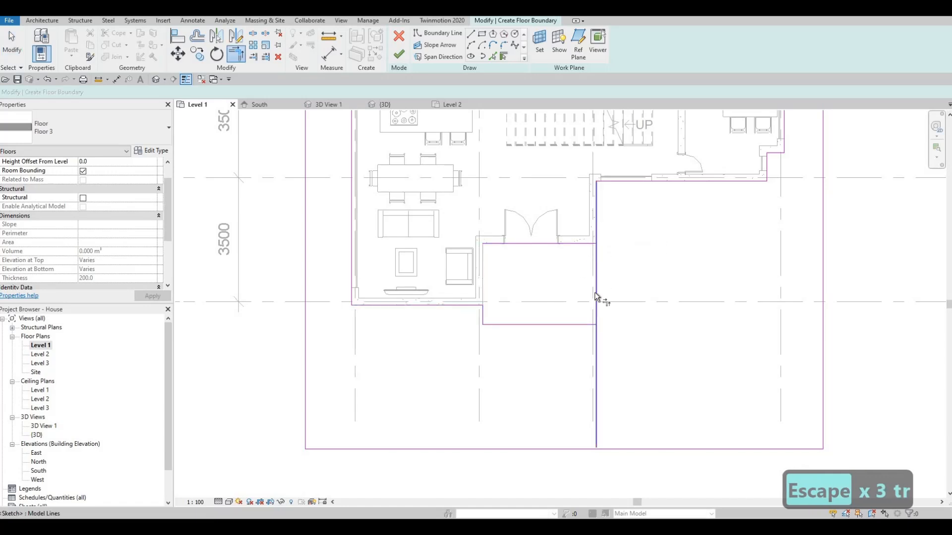
left_click(583, 325)
left_click(596, 331)
key("Escape")
key("Escape")
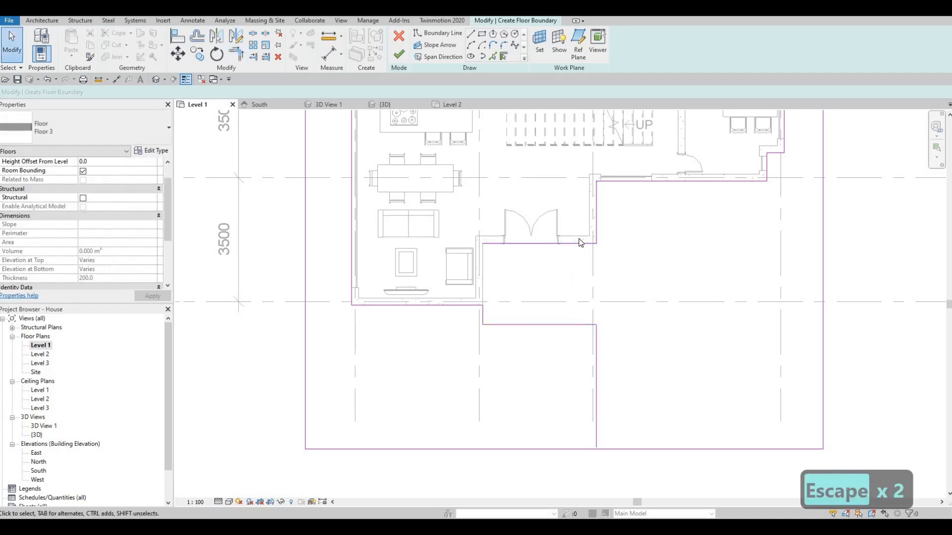
- Delete the leftover boundary lines along the entrance recess and the wall on grid 2
middle_click_drag(588, 244, 573, 278)
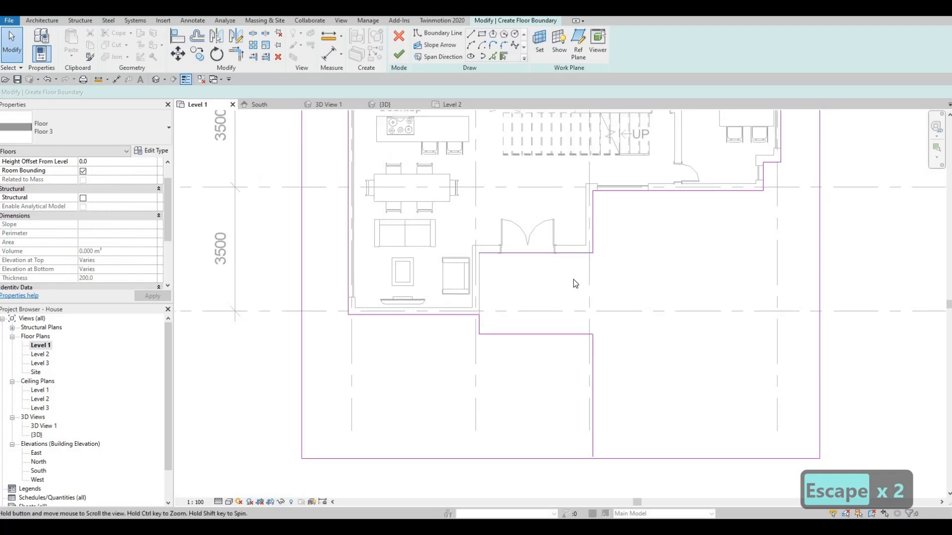
left_click(584, 268)
key("Delete")
key("Delete")
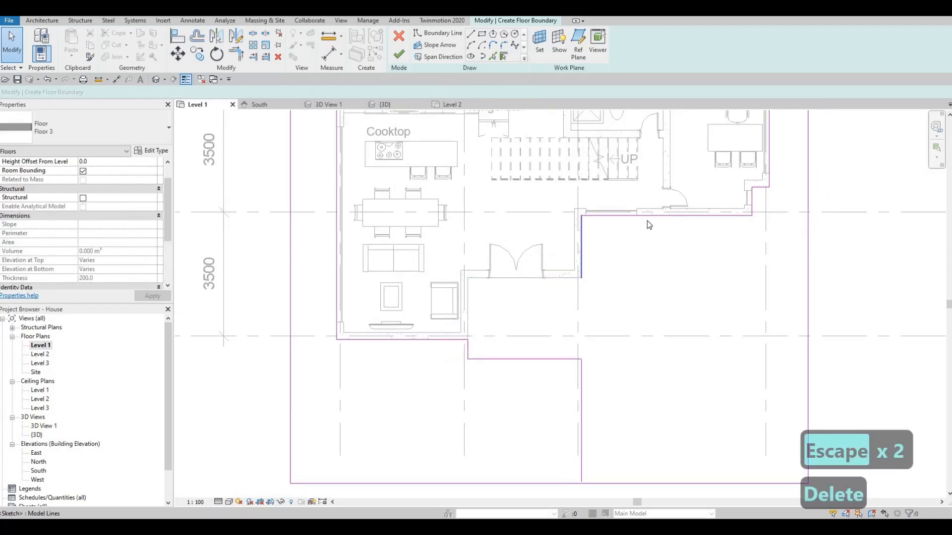
key("Delete")
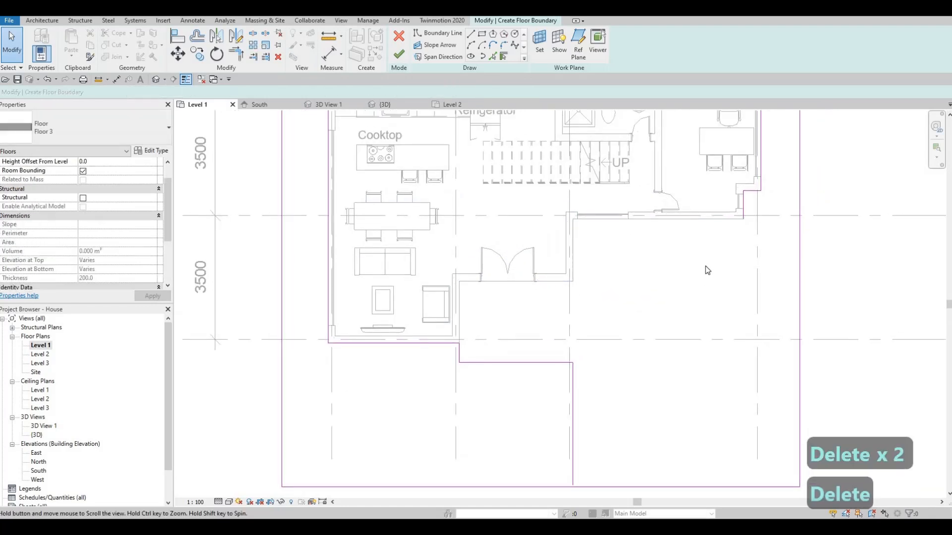
- Extend the short vertical boundary line at the house's southeast recess south to the outer rectangle's south line
middle_click_drag(747, 203, 707, 218)
left_click_drag(712, 231, 710, 455)
middle_click_drag(707, 454, 681, 285)
scroll(680, 285, "down", 1)
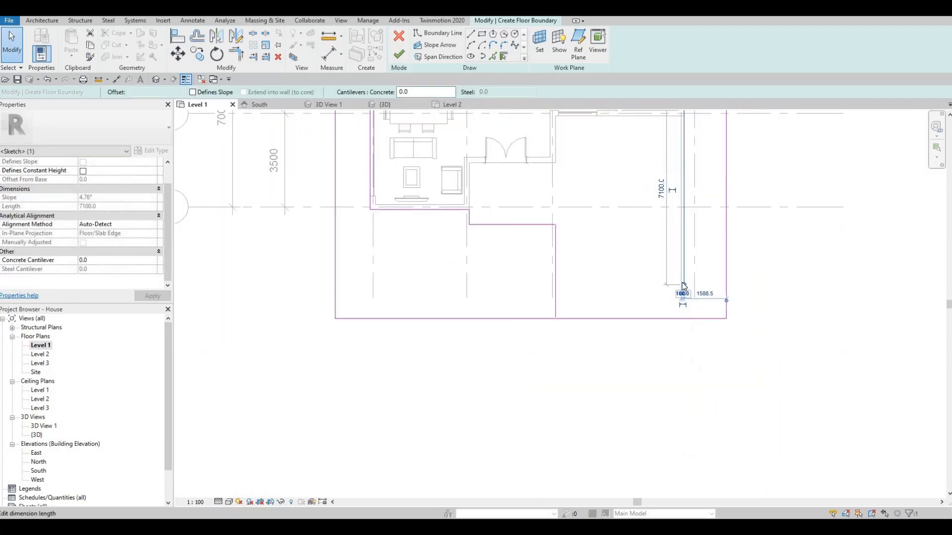
left_click_drag(685, 318, 679, 328)
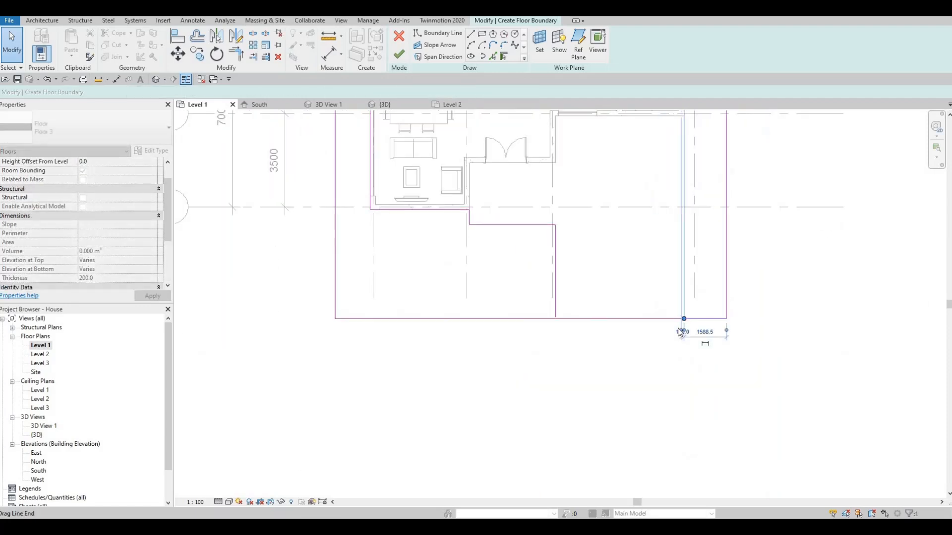
- Split the outer rectangle's south line between the two vertical boundary lines that reach it
key("Escape")
key("Escape")
key("s")
key("l")
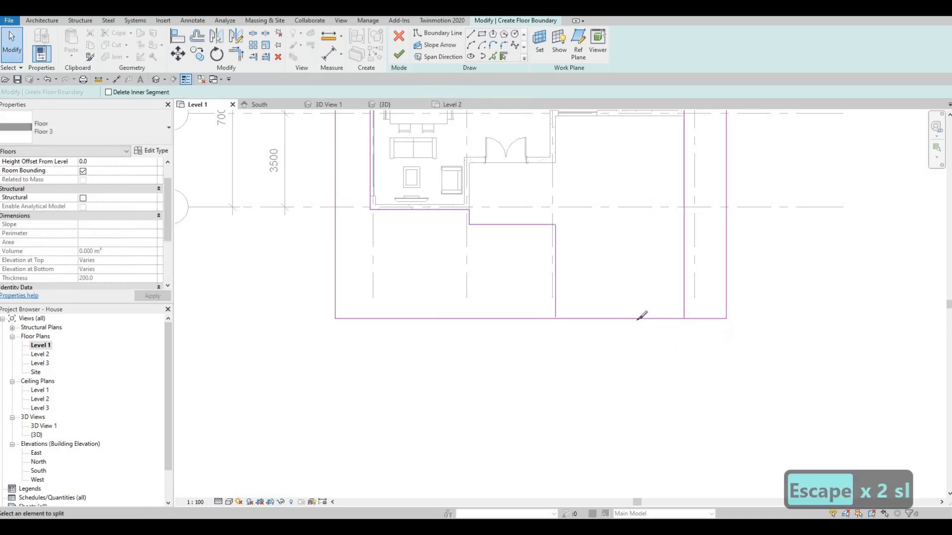
key("Escape")
key("Escape")
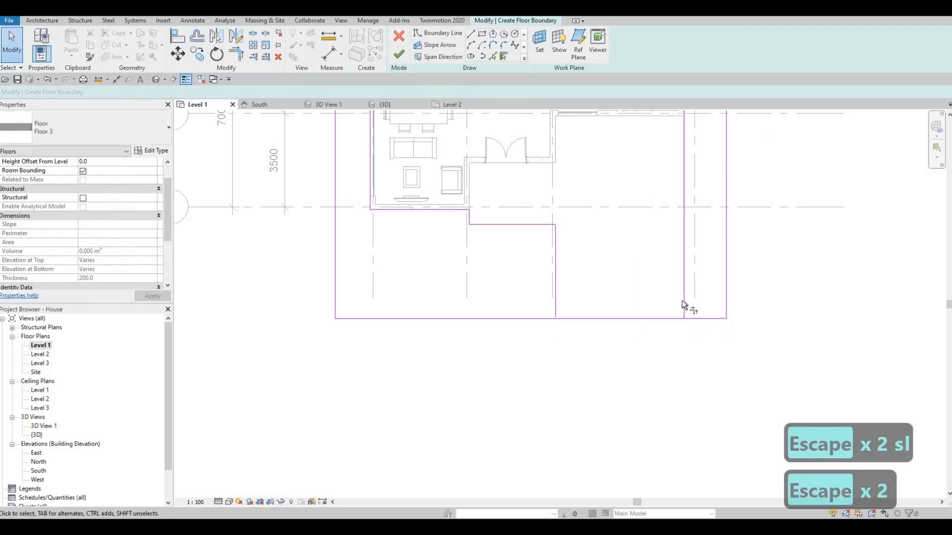
- Trim both halves of the split south line to the adjoining vertical boundary lines, leaving the area between them open
key("t")
key("r")
left_click(700, 321)
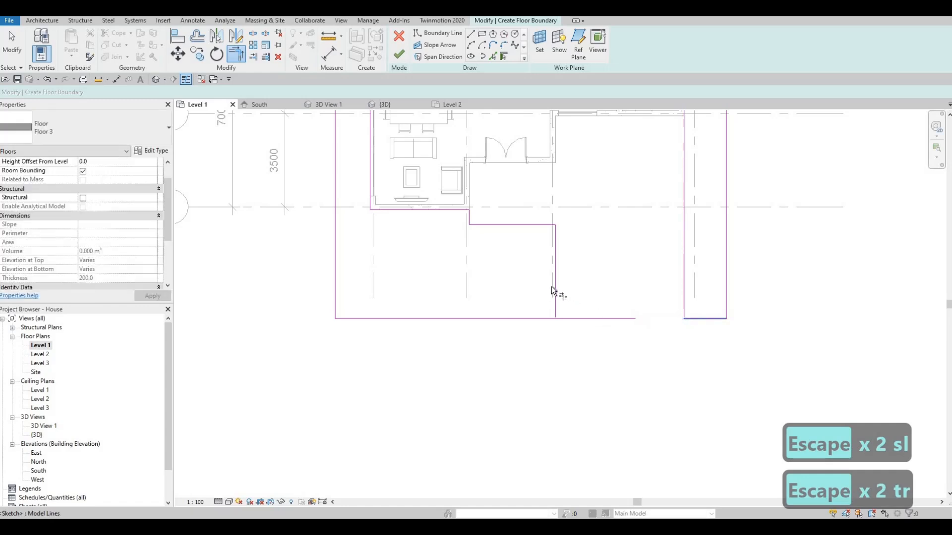
left_click(535, 317)
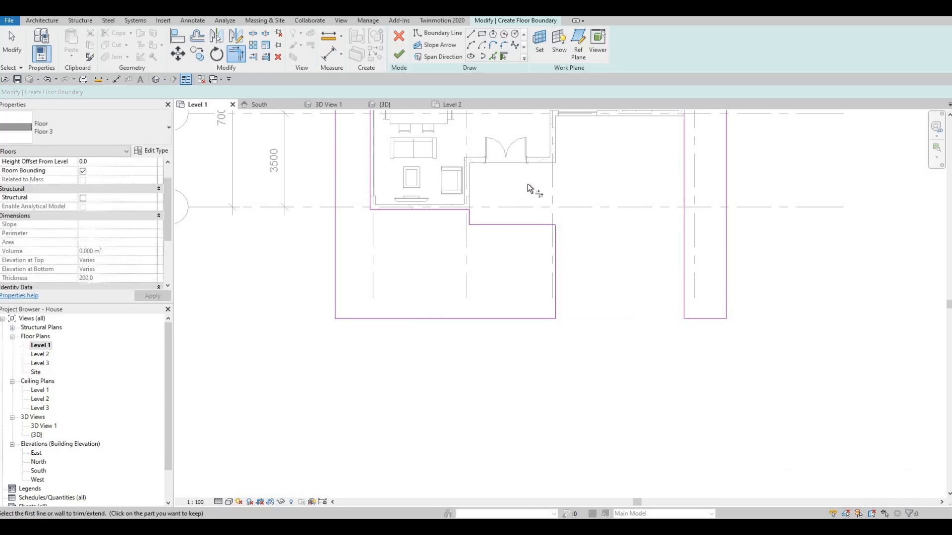
- Move the horizontal boundary line in front of the entrance doors north, to a position between grid 3 and the doors
middle_click_drag(652, 160, 630, 285)
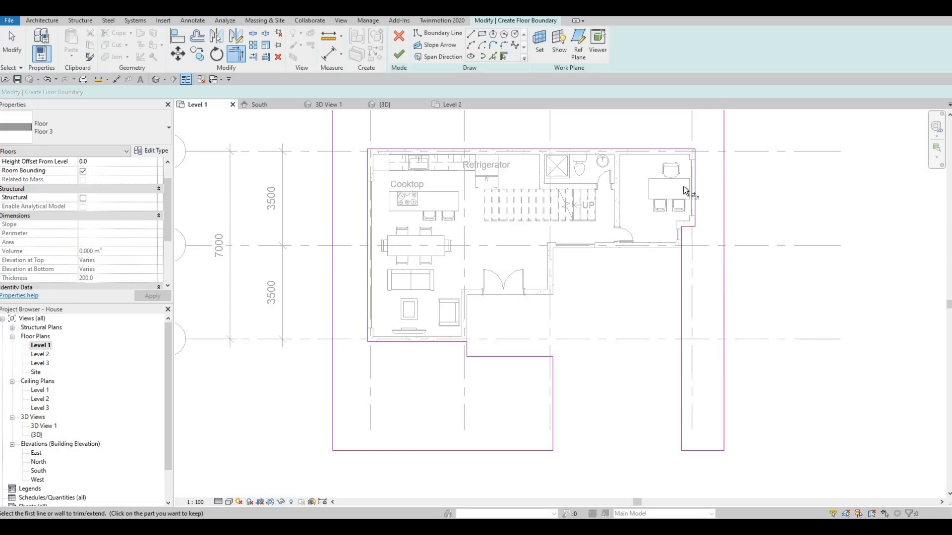
scroll(528, 362, "down", 2)
middle_click_drag(495, 214, 536, 306)
middle_click_drag(512, 411, 536, 308)
scroll(537, 309, "up", 3)
middle_click_drag(562, 363, 596, 387)
scroll(569, 346, "up", 3)
scroll(599, 373, "up", 3)
key("Escape")
key("Escape")
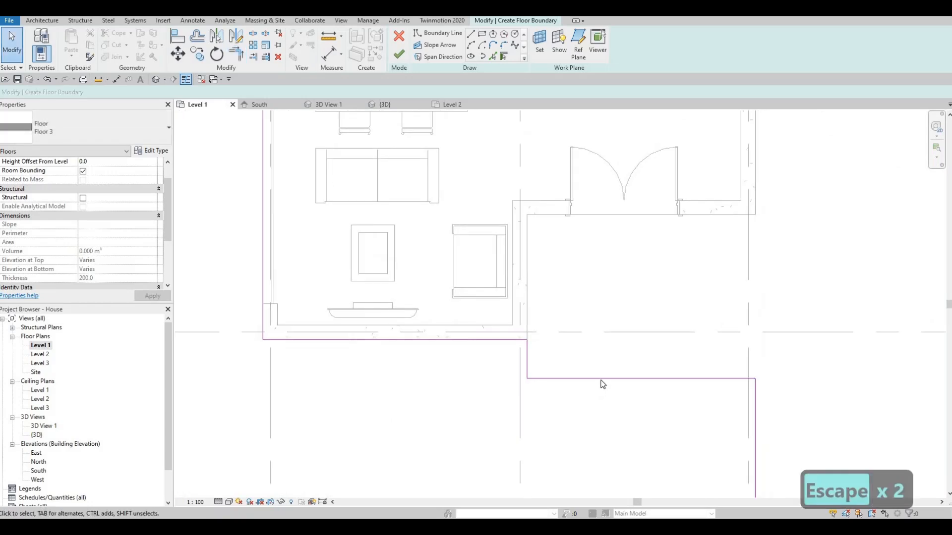
mouse_move(602, 379)
left_mouse_down()
mouse_move(605, 293)
mouse_move(605, 318)
left_mouse_up()
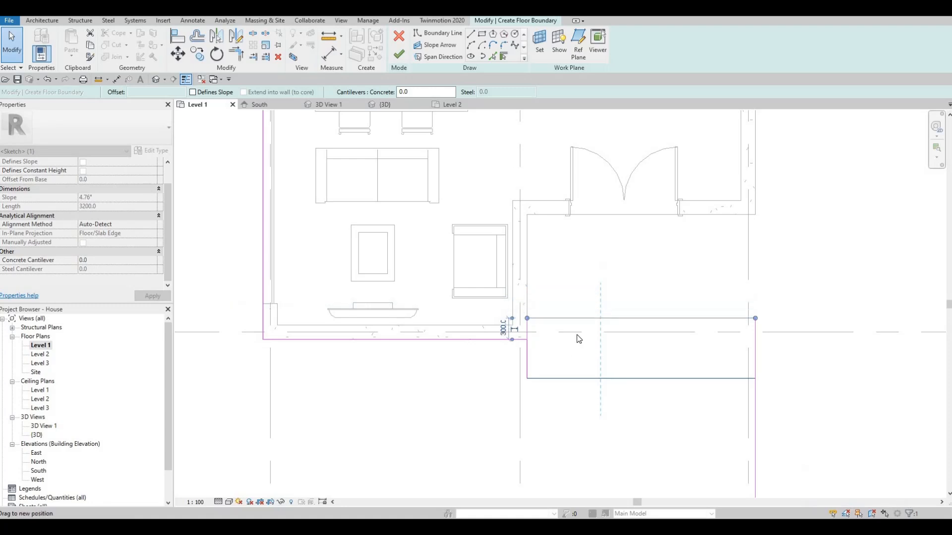
key("Escape")
scroll(595, 317, "down", 2)
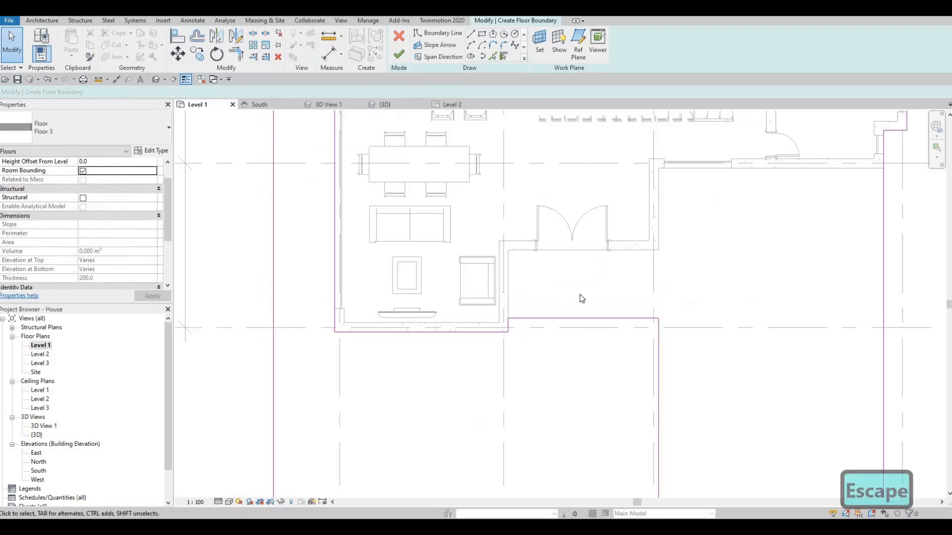
left_click(574, 318)
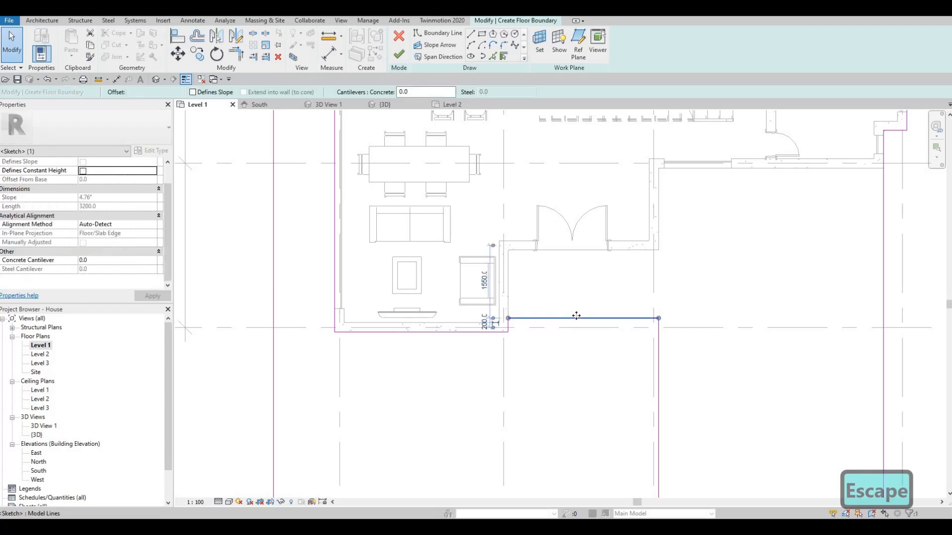
left_click_drag(578, 307, 577, 315)
key("Escape")
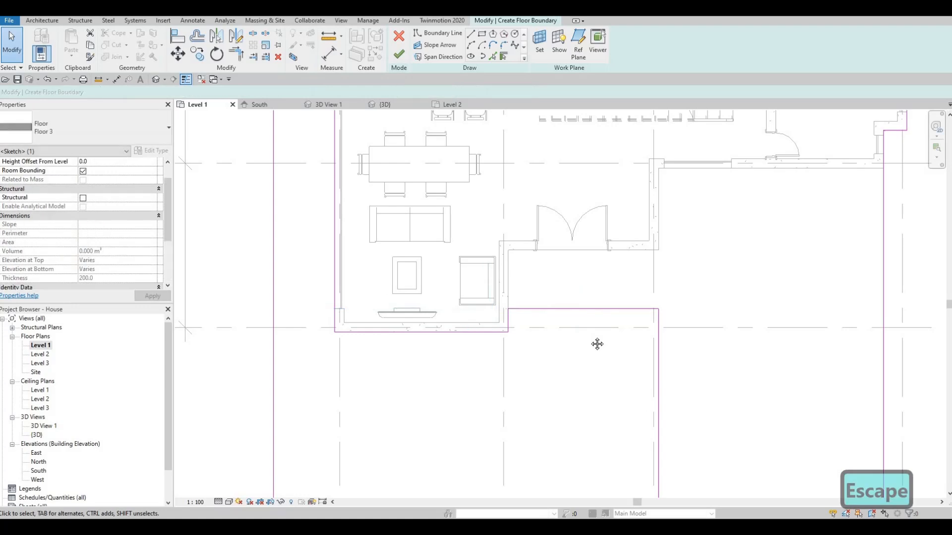
- Try moving the southwest section's outer south boundary line north toward grid 3, and undo the move
scroll(566, 331, "down", 2)
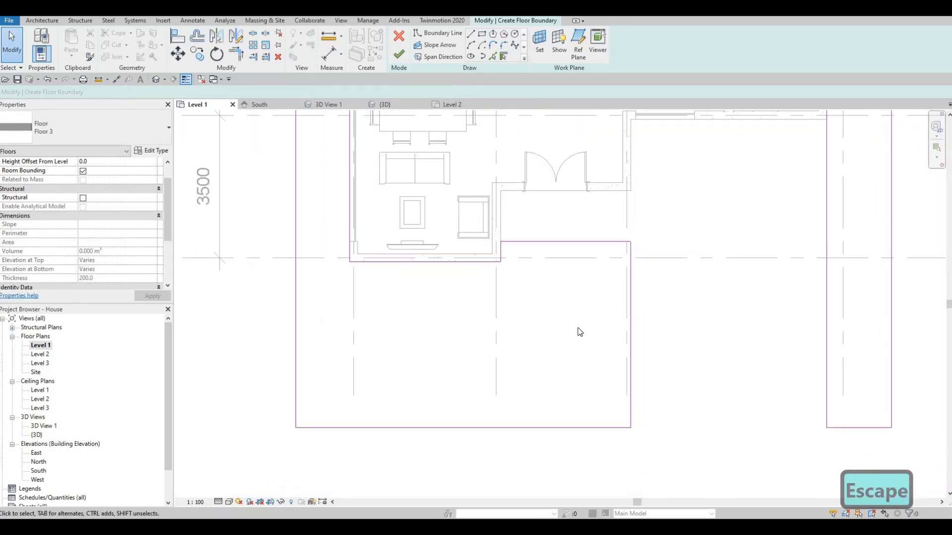
scroll(552, 407, "down", 2)
left_click(552, 408)
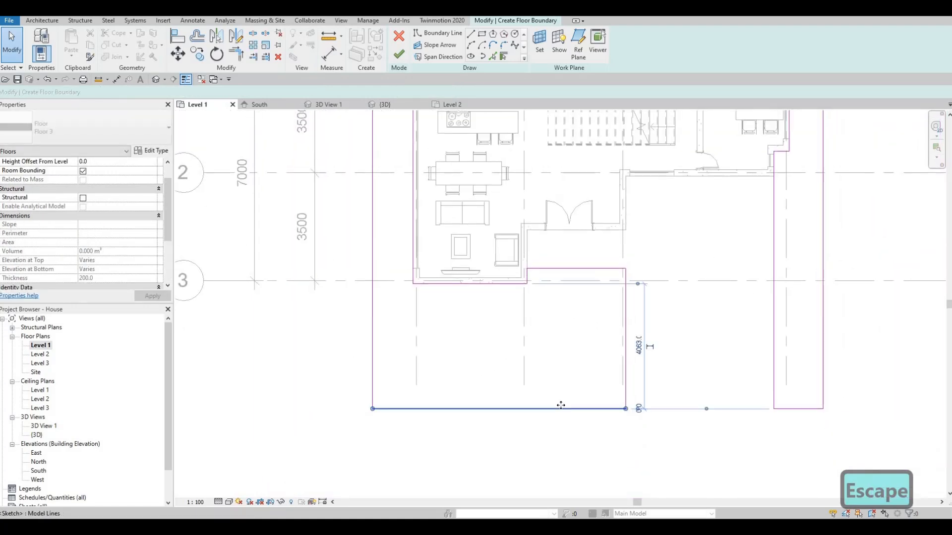
left_click_drag(568, 377, 573, 350)
key("Escape")
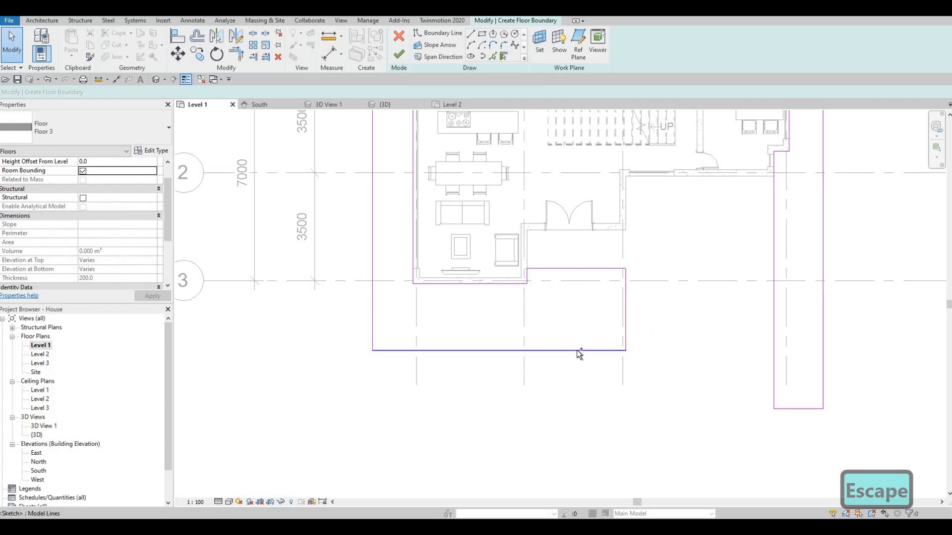
key("ctrl+z")
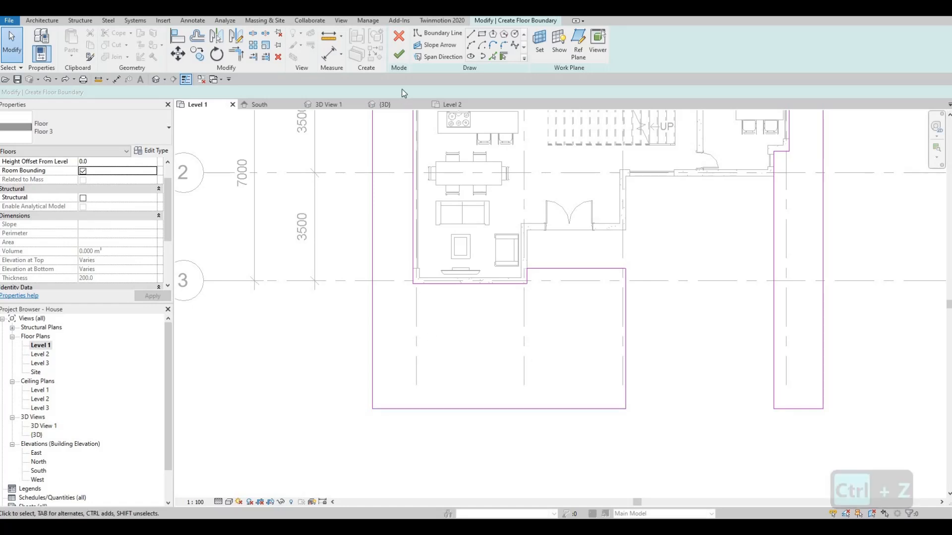
- Finish the boundary sketch to create the Floor 3 floor around the house
left_click(399, 54)
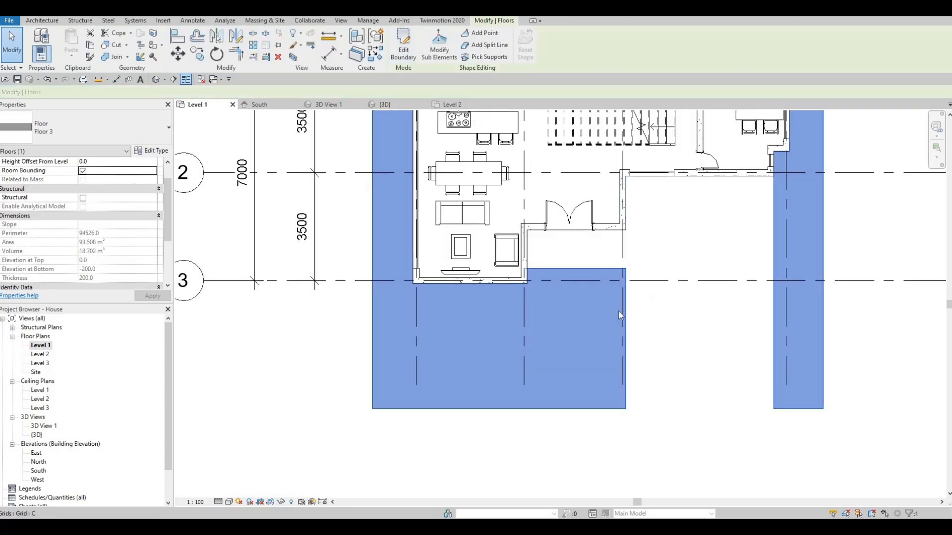
key("Escape")
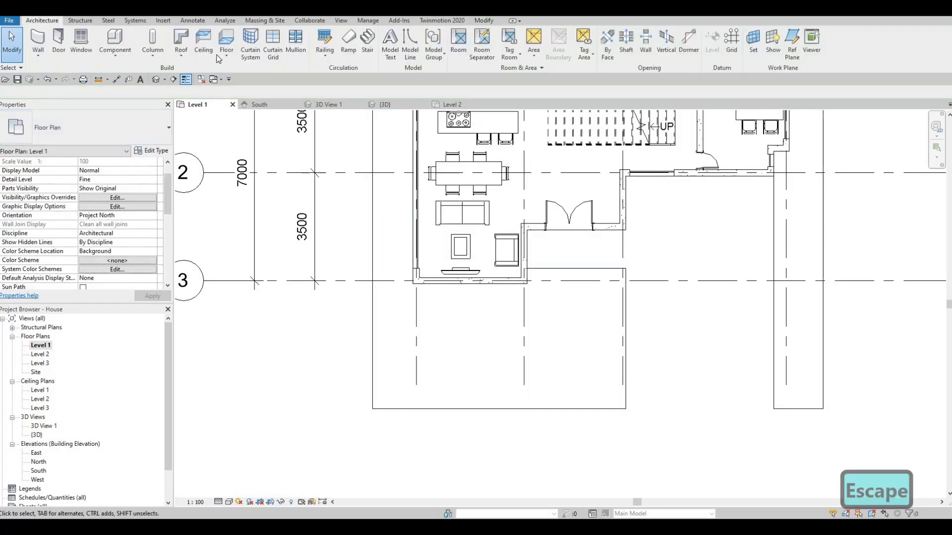
- Start another floor on Level 1 and duplicate the Floor 3 type as Floor 4
left_click(224, 41)
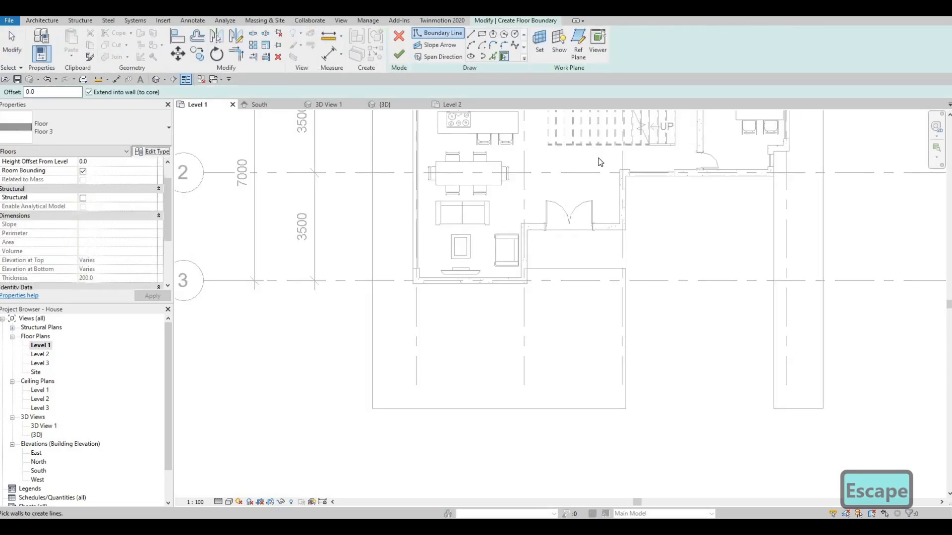
left_click(152, 151)
left_click(666, 121)
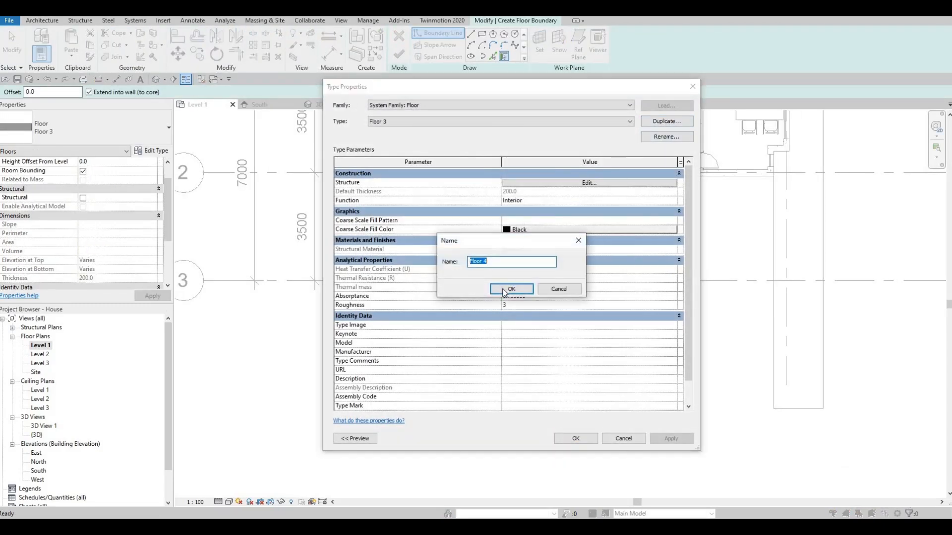
key("Return")
- Set the structure layer material of the Floor 4 type to Concrete, Precast and apply the type
left_click(548, 184)
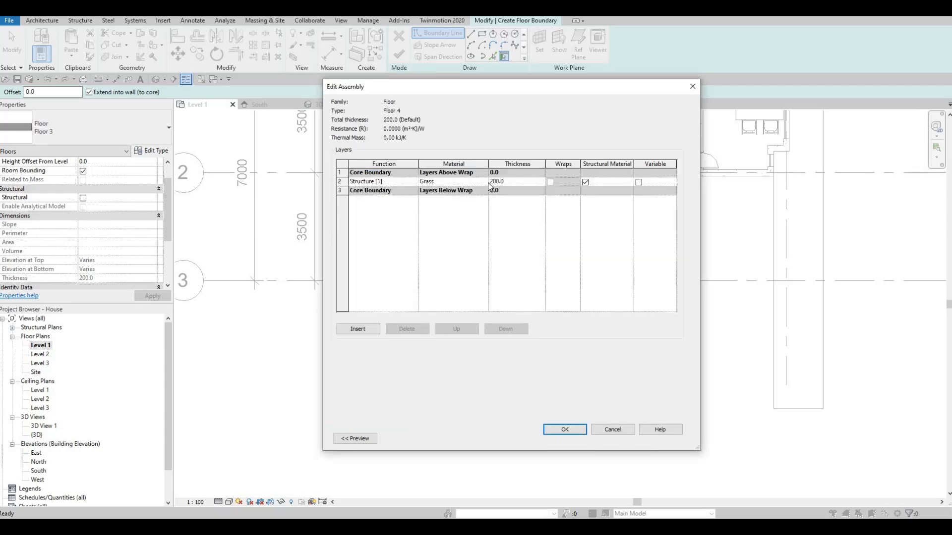
left_click(485, 182)
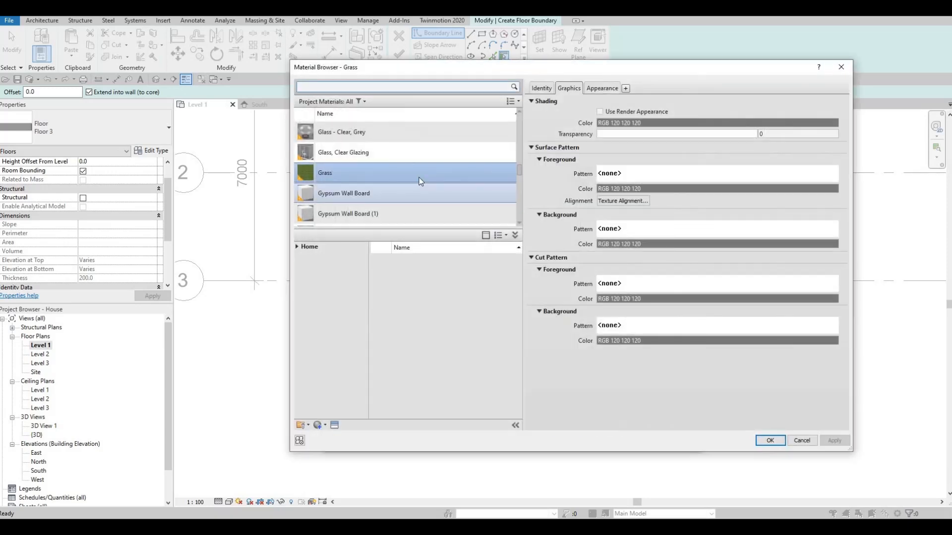
scroll(420, 181, "down", 3)
scroll(417, 180, "down", 12)
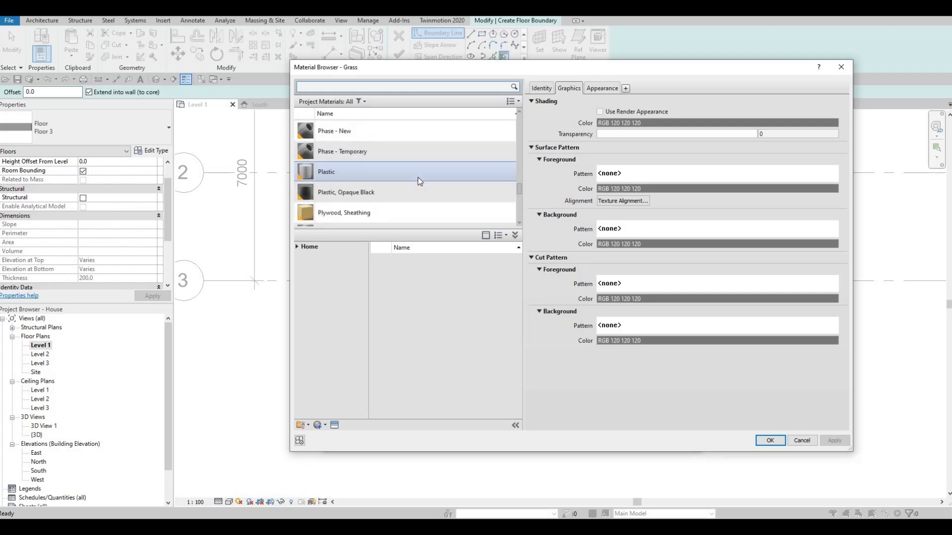
scroll(409, 155, "down", 2)
scroll(406, 158, "up", 15)
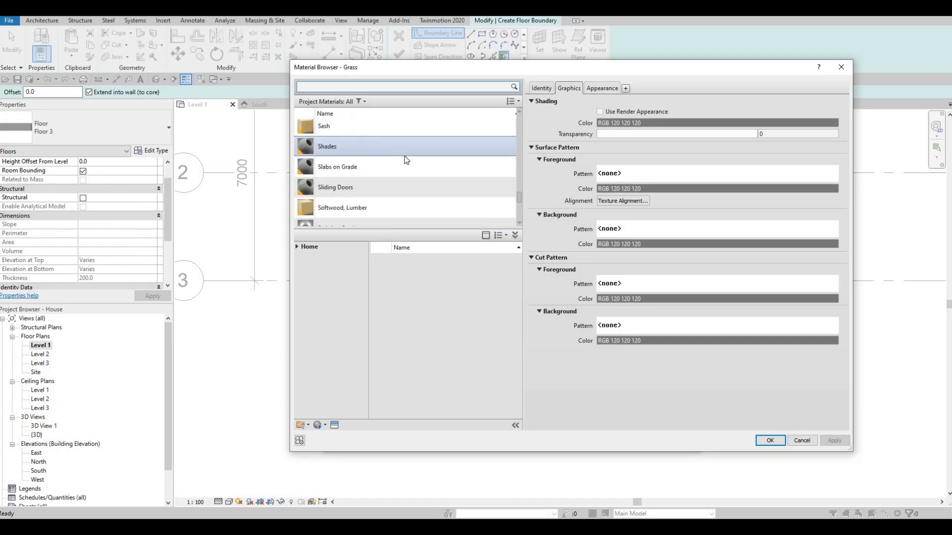
scroll(406, 161, "up", 15)
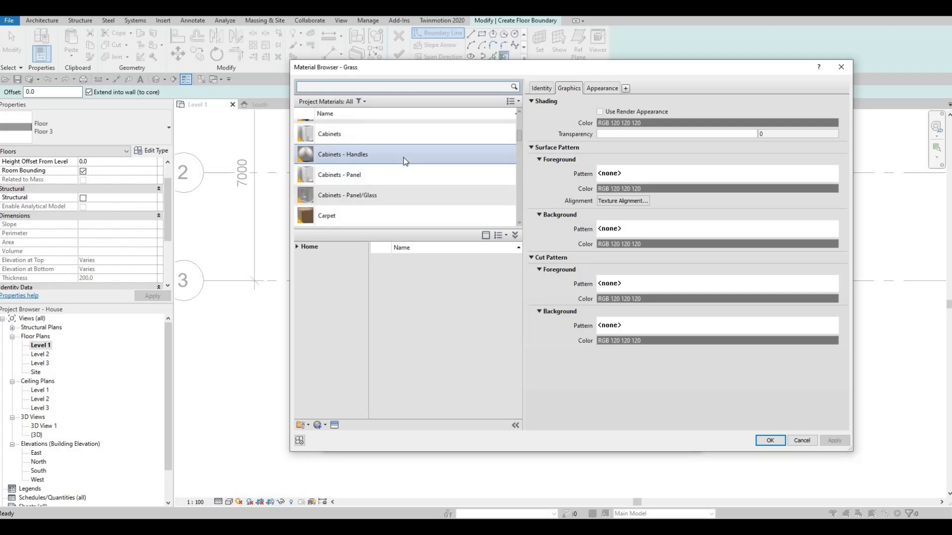
scroll(405, 162, "down", 8)
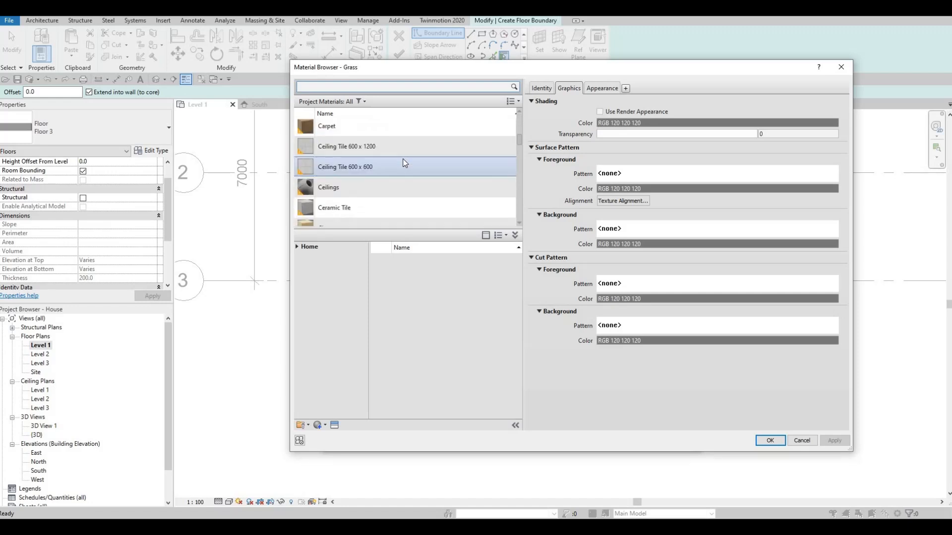
scroll(405, 163, "up", 2)
scroll(405, 164, "down", 5)
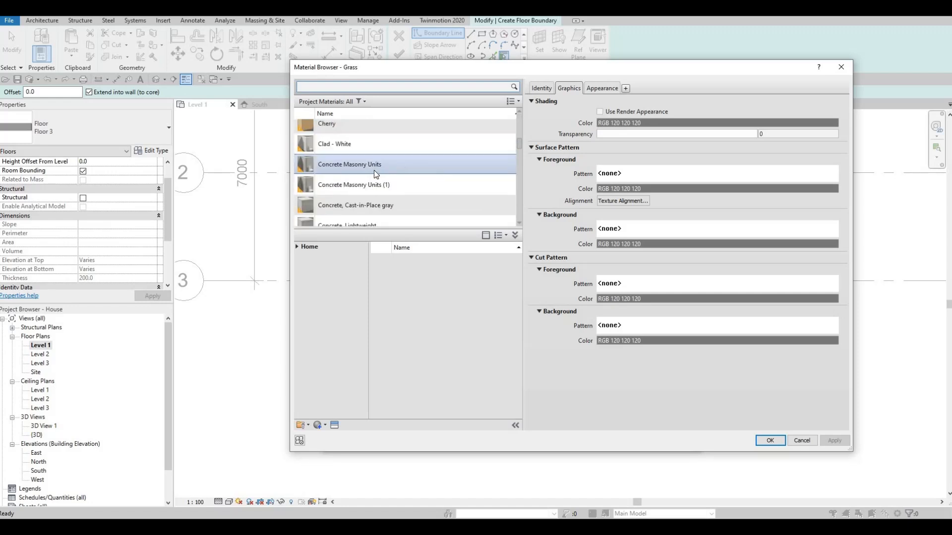
scroll(378, 160, "up", 4)
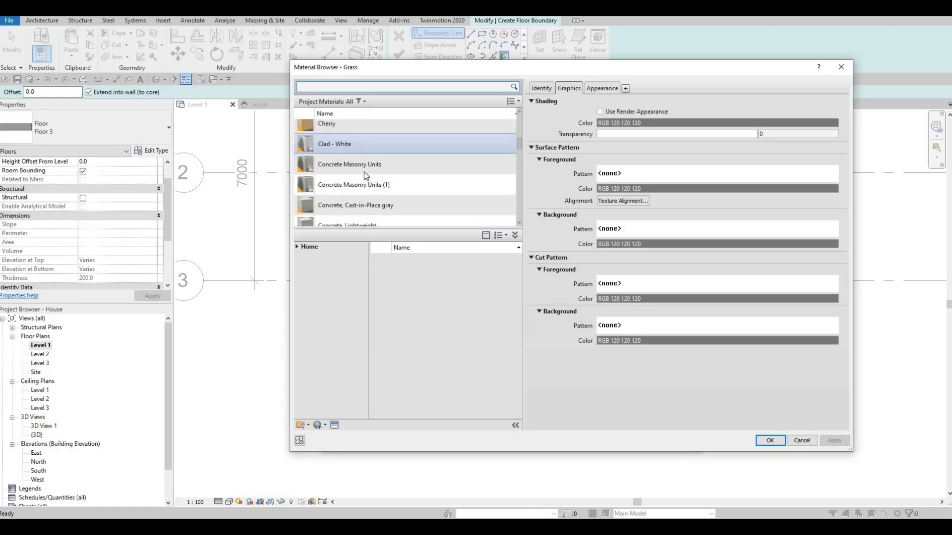
scroll(374, 201, "down", 2)
left_click(377, 195)
left_click(769, 440)
left_click(565, 429)
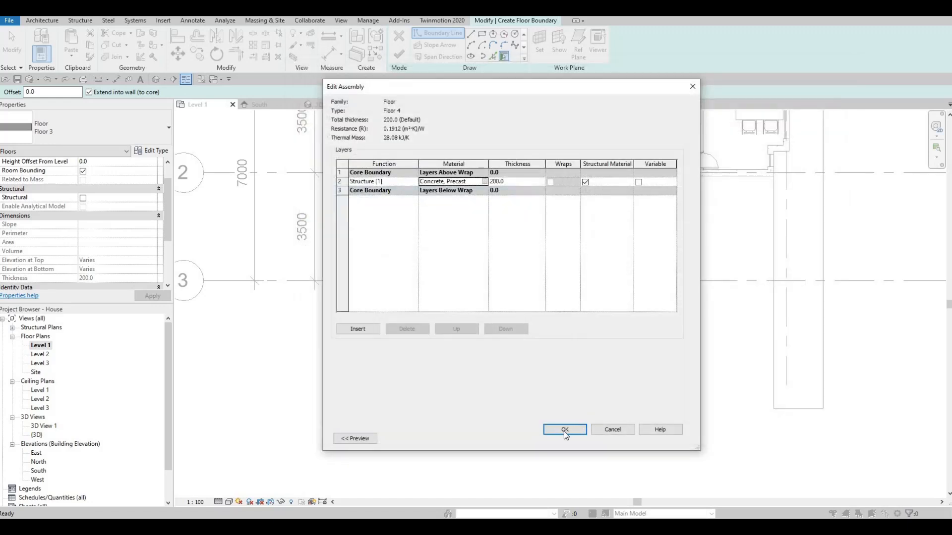
left_click(575, 438)
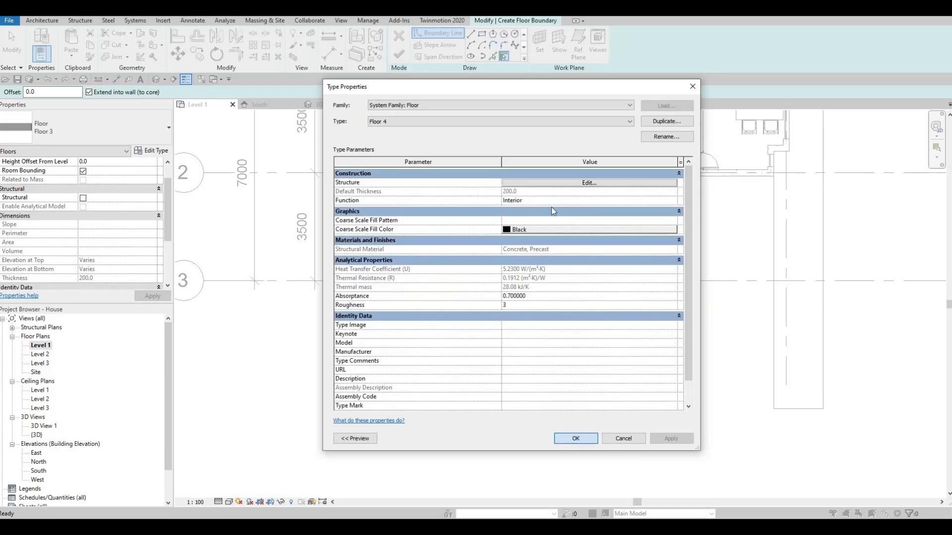
- Pick the Floor 3 edges and exterior wall faces around the entrance and driveway gap as the Floor 4 boundary lines
key("p")
key("l")
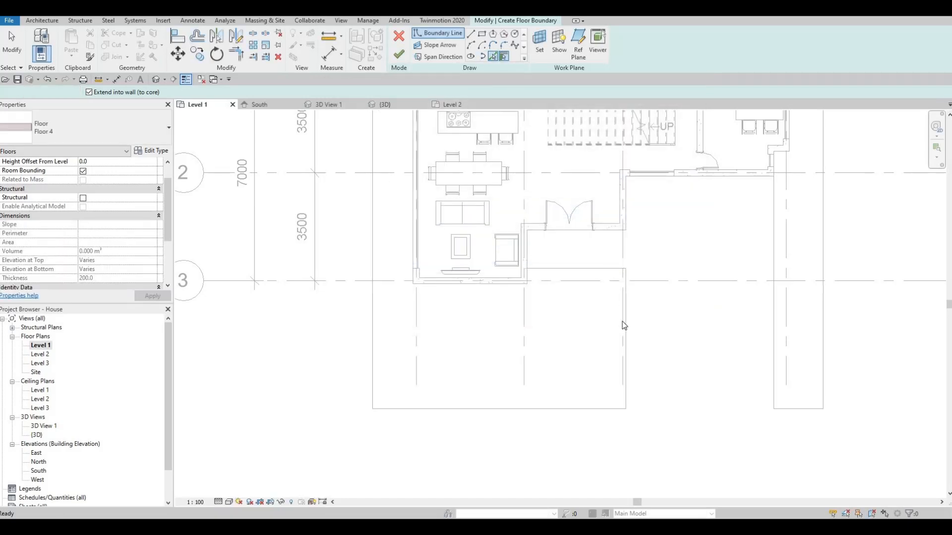
left_click(626, 323)
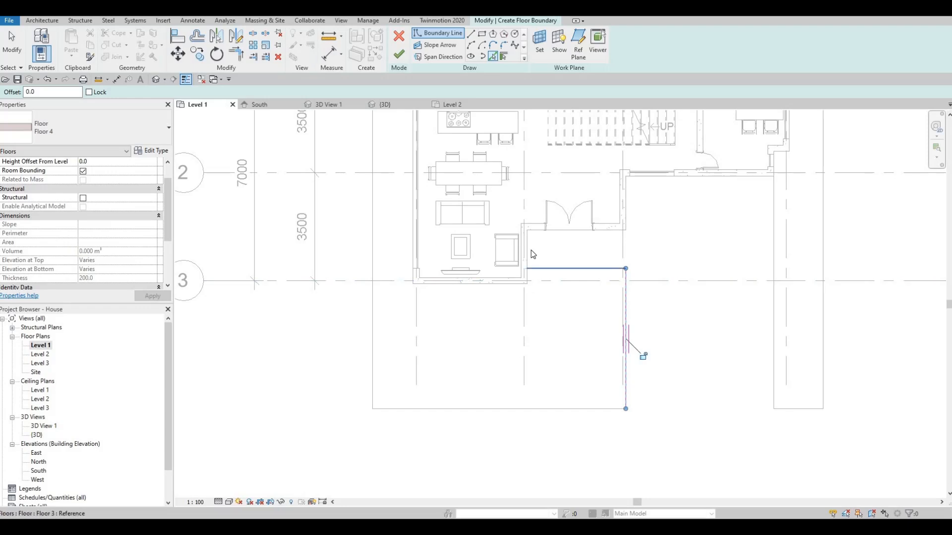
left_click(609, 230)
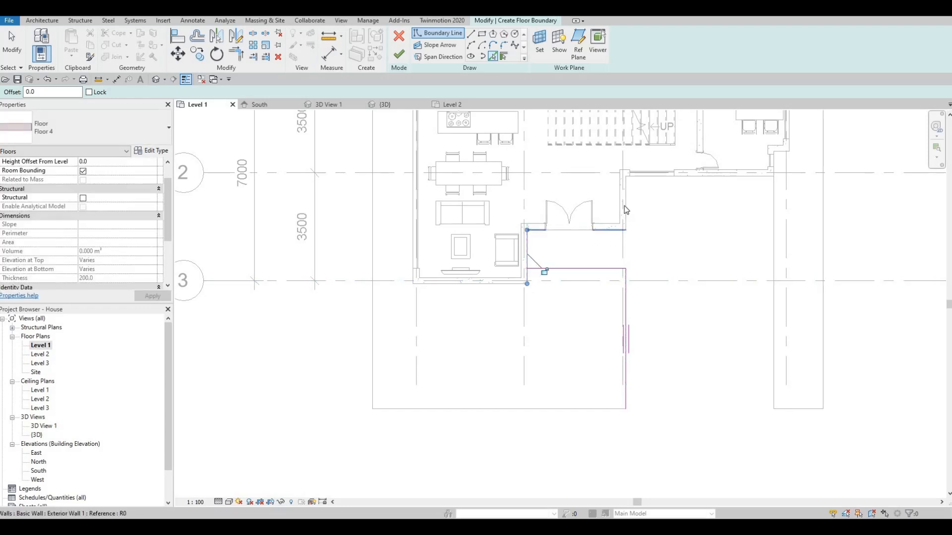
left_click(624, 204)
left_click(693, 177)
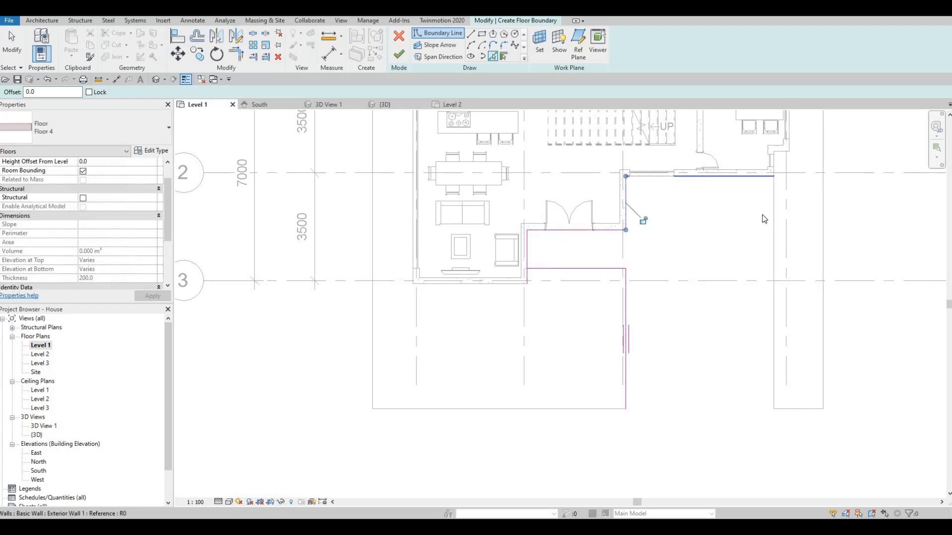
left_click(772, 248)
key("Escape")
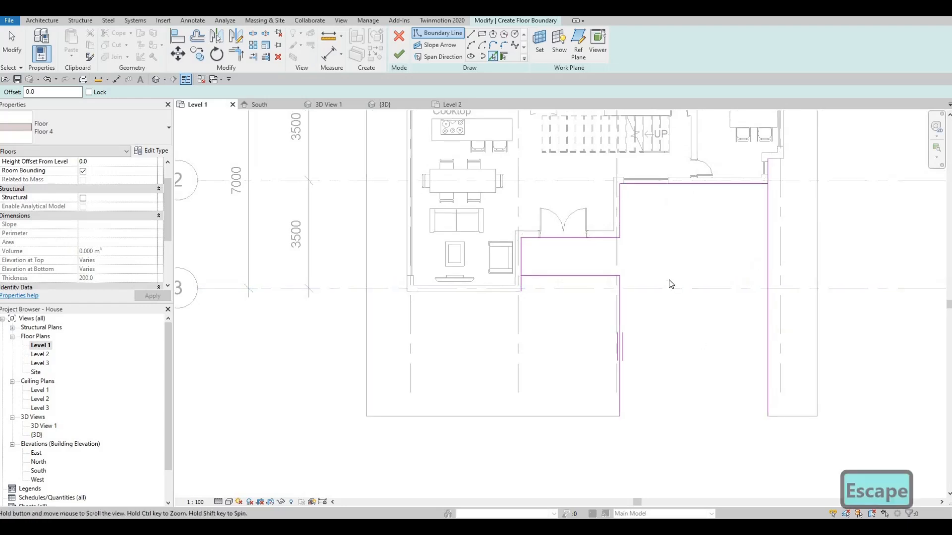
- Trim the Floor 4 boundary into clean corners at the driveway's northeast corner and the entrance strip's southwest corner
key("t")
key("r")
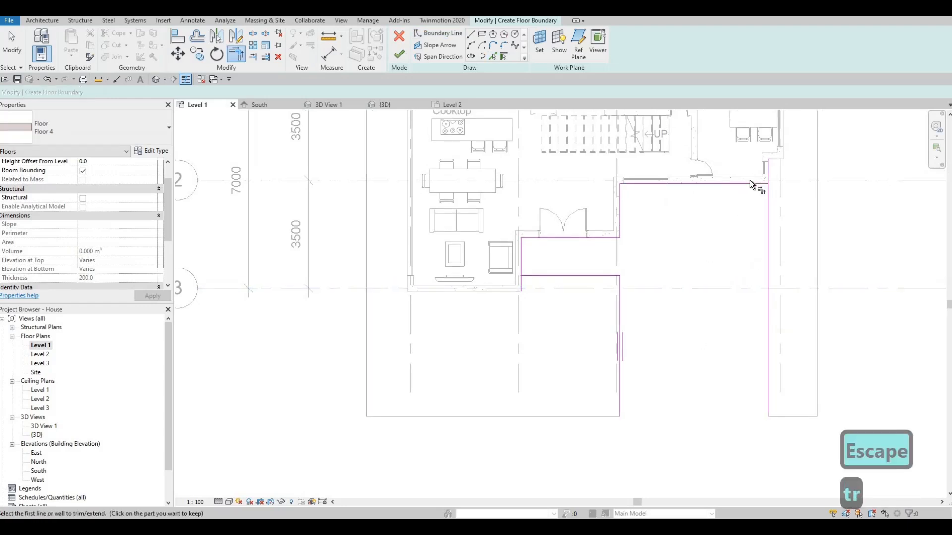
left_click(762, 186)
left_click(767, 198)
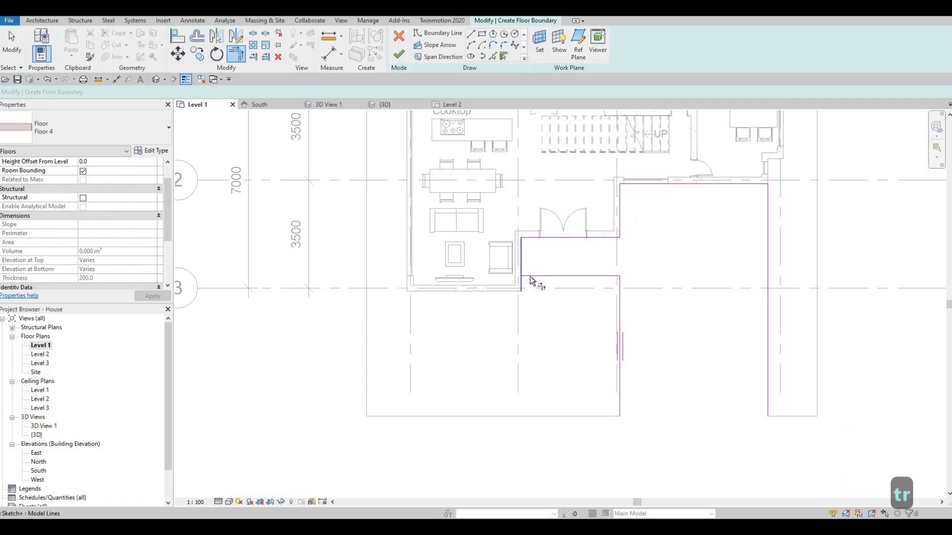
middle_click_drag(647, 319, 636, 305)
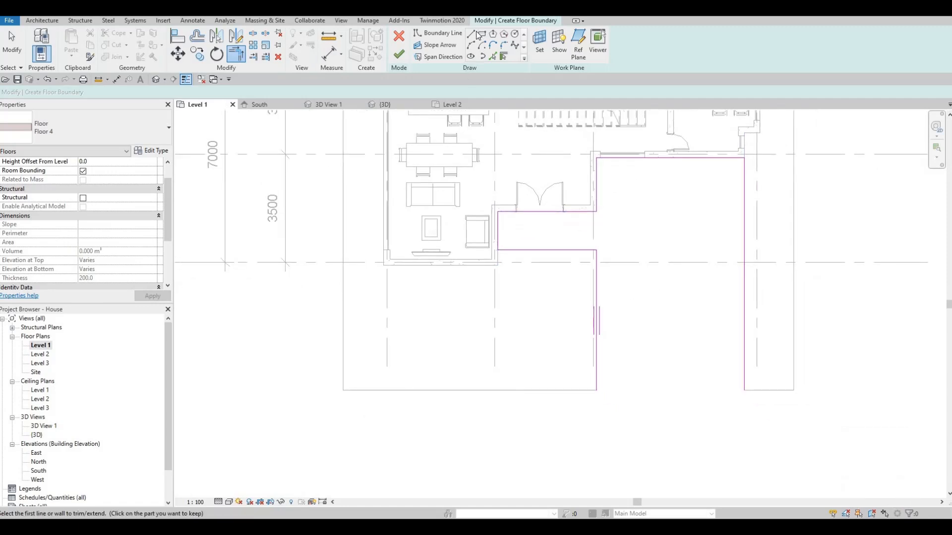
- Close the Floor 4 boundary with a 4800 mm line across the driveway's south end and finish the floor
key("Escape")
left_click(597, 390)
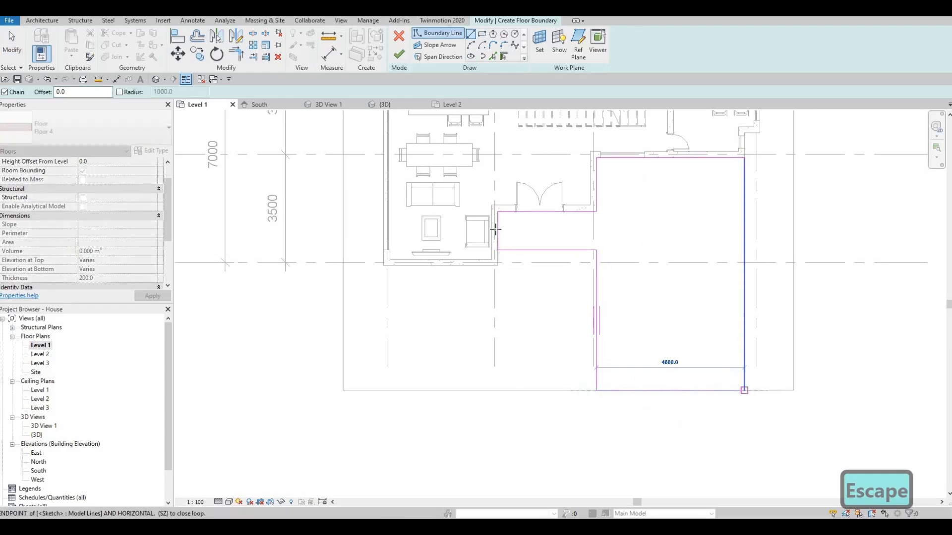
left_click(744, 390)
key("Escape")
left_click(398, 54)
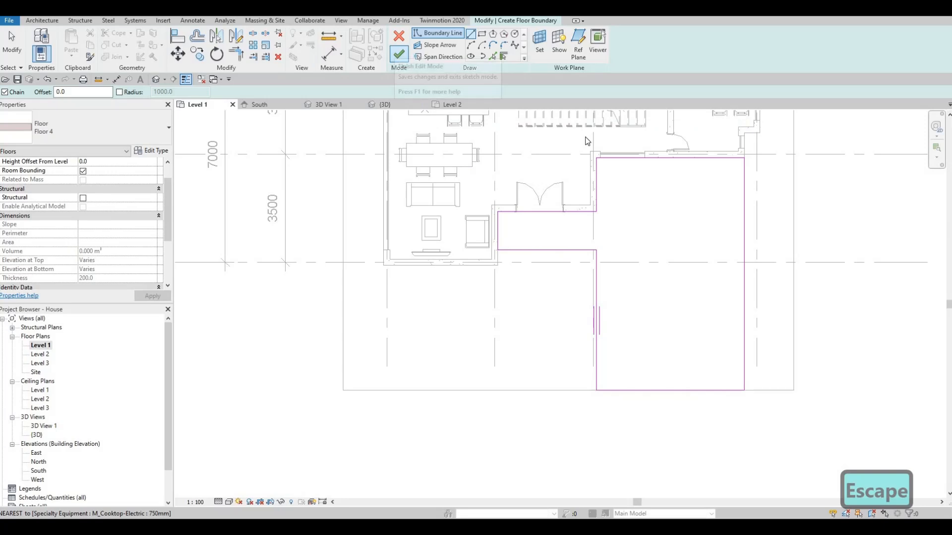
scroll(663, 327, "down", 1)
key("Escape")
key("Escape")
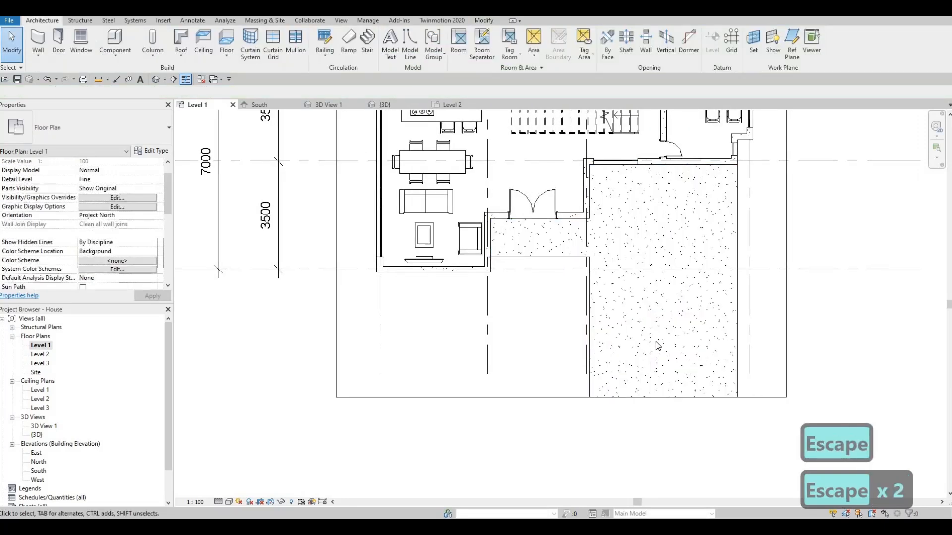
scroll(652, 377, "down", 2)
middle_click_drag(589, 150, 590, 229)
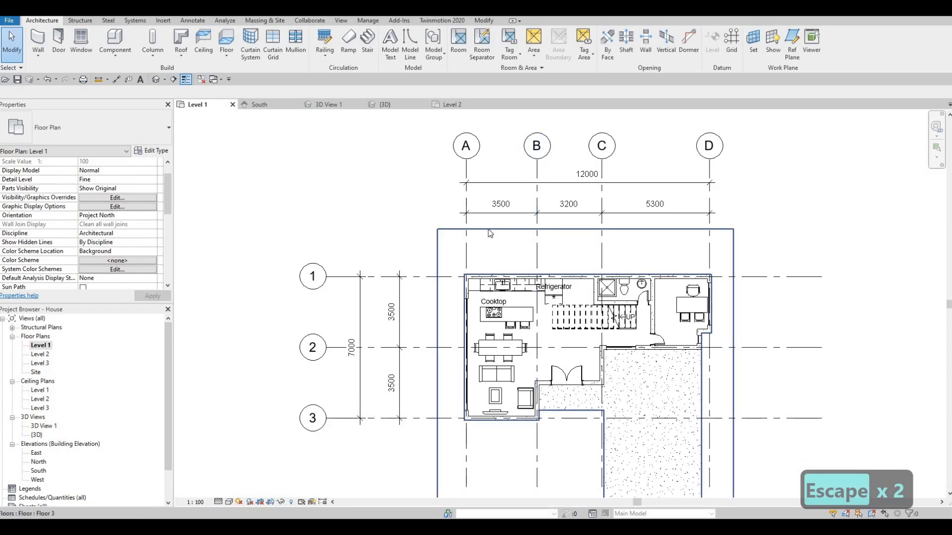
middle_click_drag(536, 228, 514, 225)
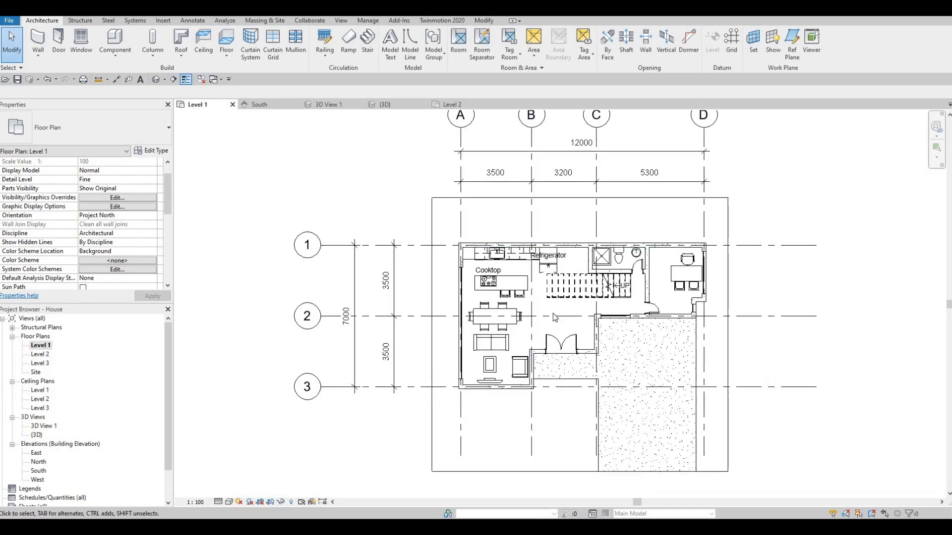
middle_click_drag(546, 376, 537, 290)
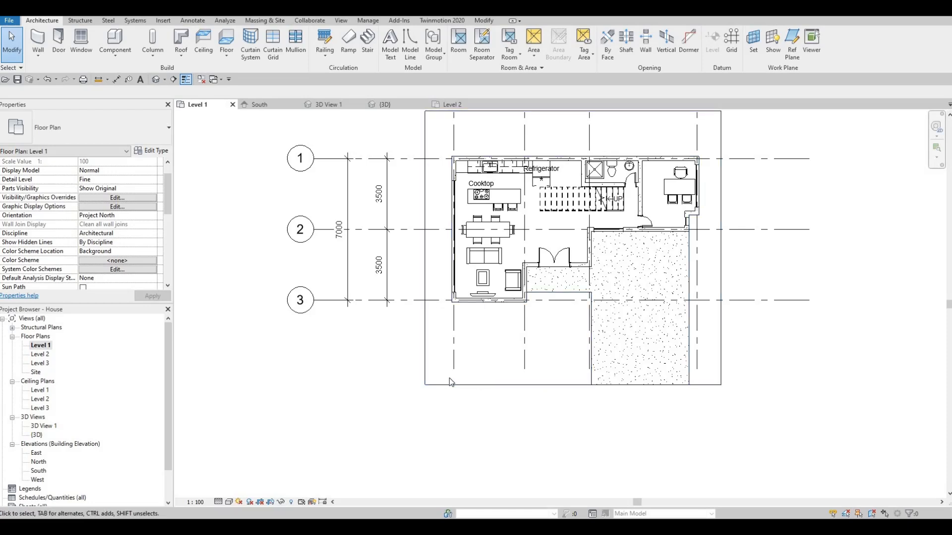
middle_click_drag(456, 411, 456, 474)
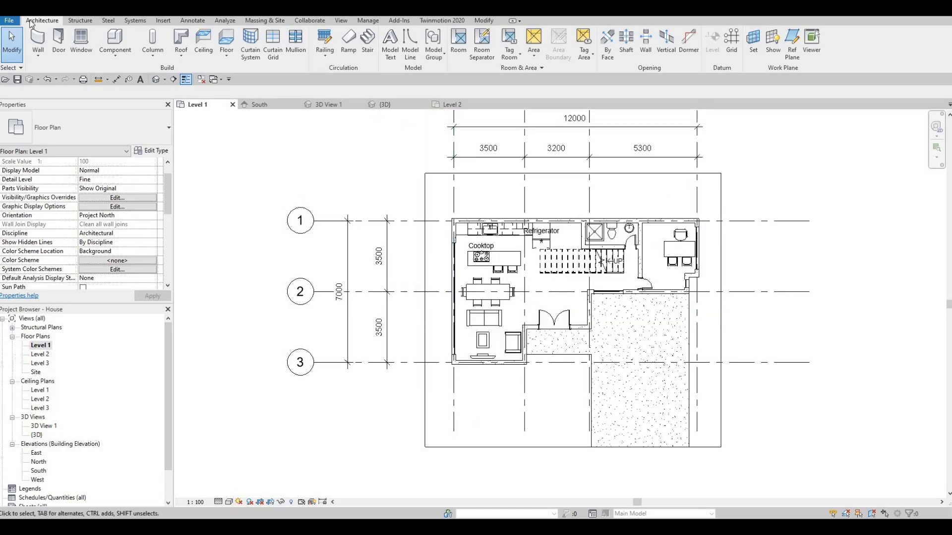
- Start a wall on Level 1 and duplicate the Exterior Wall 1 type as Exterior Wall 2
left_click(42, 43)
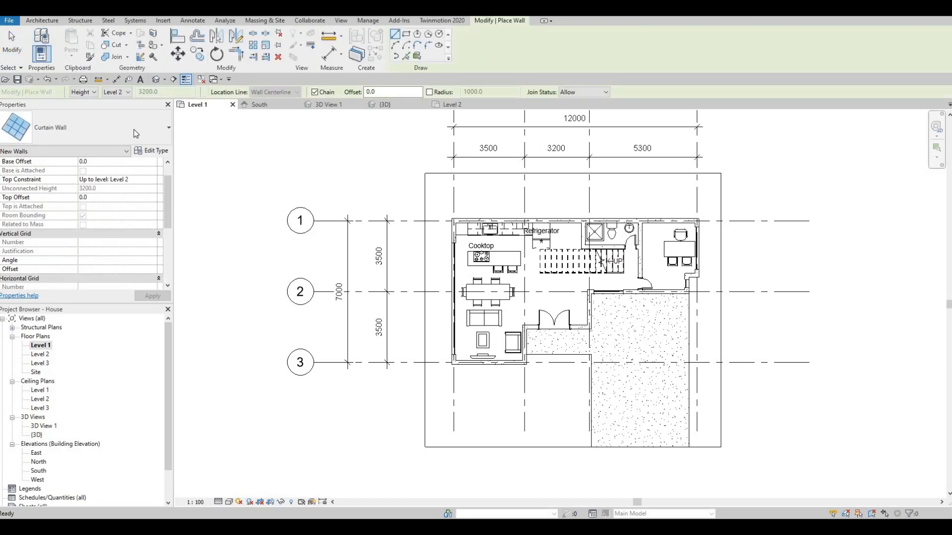
left_click(128, 130)
scroll(100, 205, "up", 2)
scroll(99, 213, "up", 5)
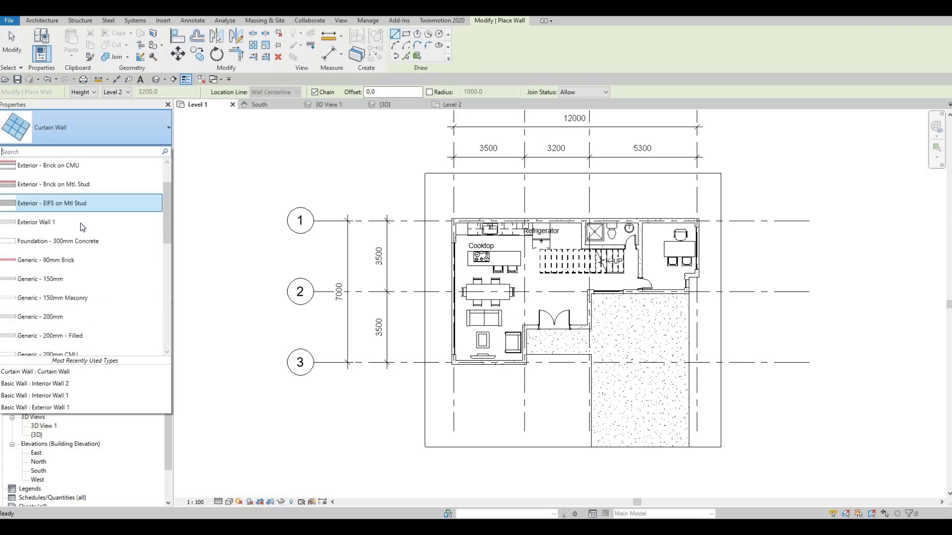
left_click(89, 222)
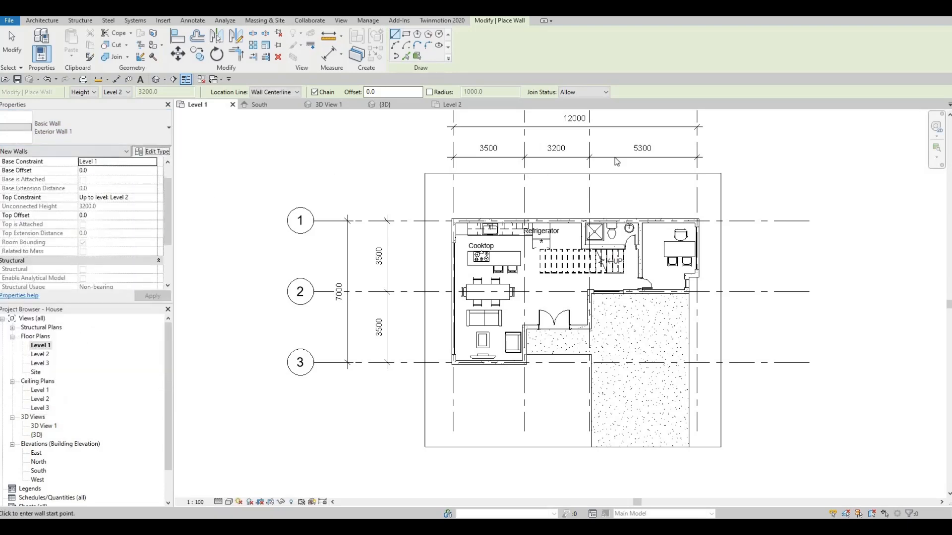
left_click(667, 121)
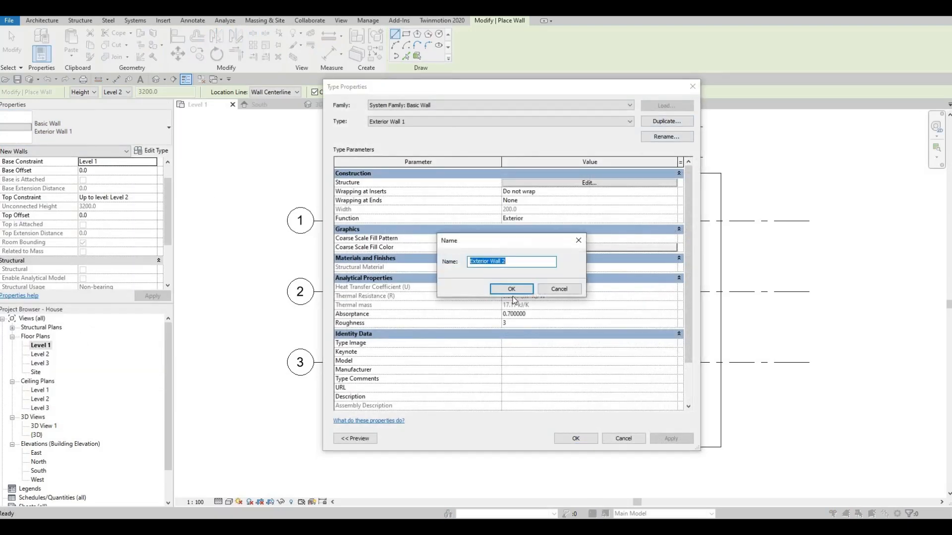
key("Return")
- Set the structure layer material of Exterior Wall 2 to Concrete Masonry Units (1) and apply the type
left_click(561, 183)
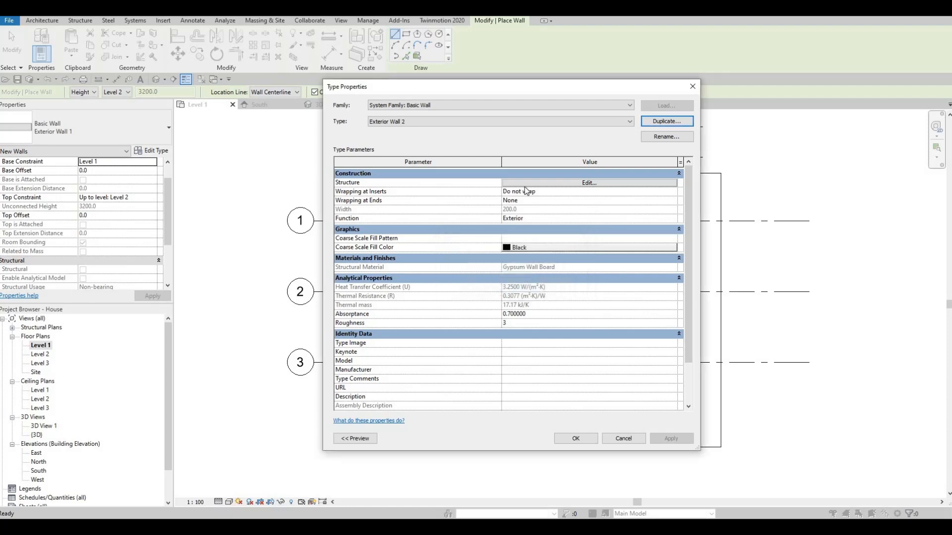
left_click(506, 182)
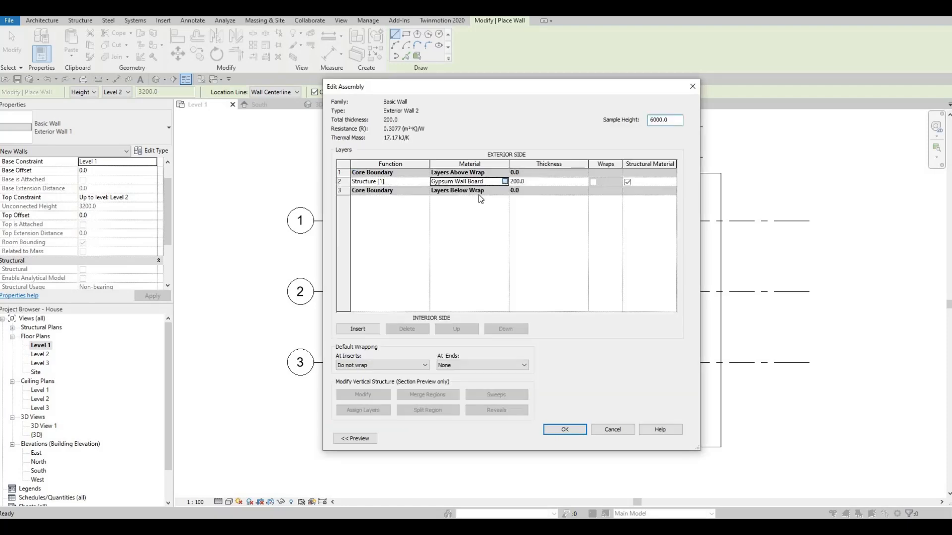
scroll(450, 182, "down", 3)
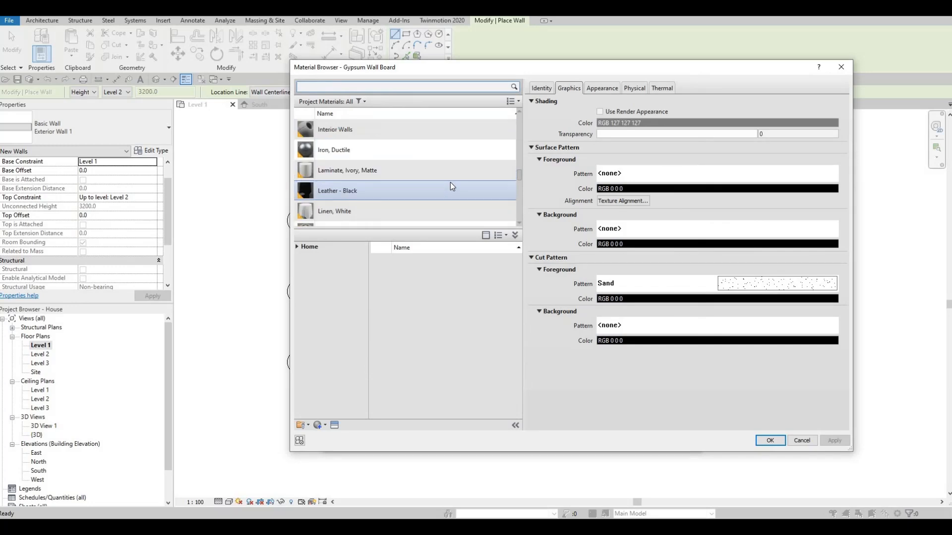
scroll(451, 186, "up", 5)
scroll(450, 182, "up", 5)
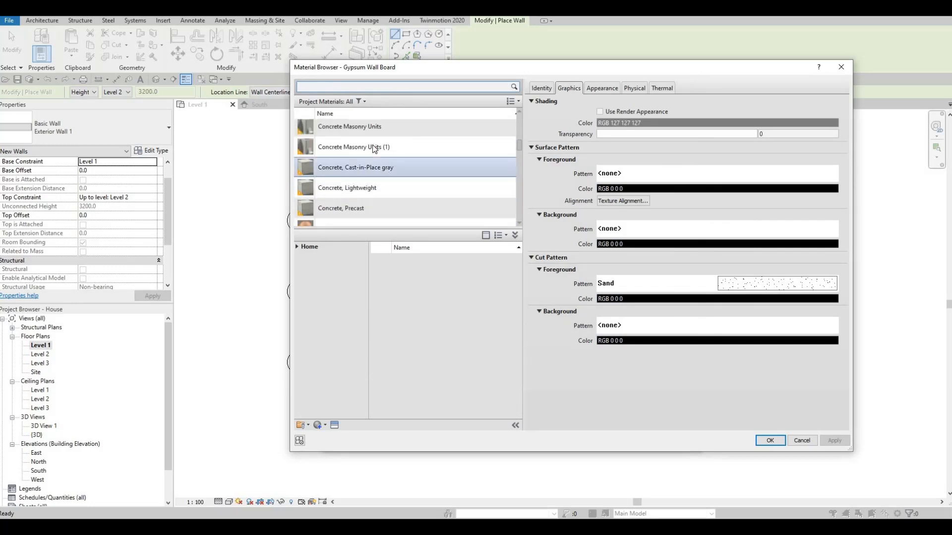
left_click(375, 147)
left_click(769, 440)
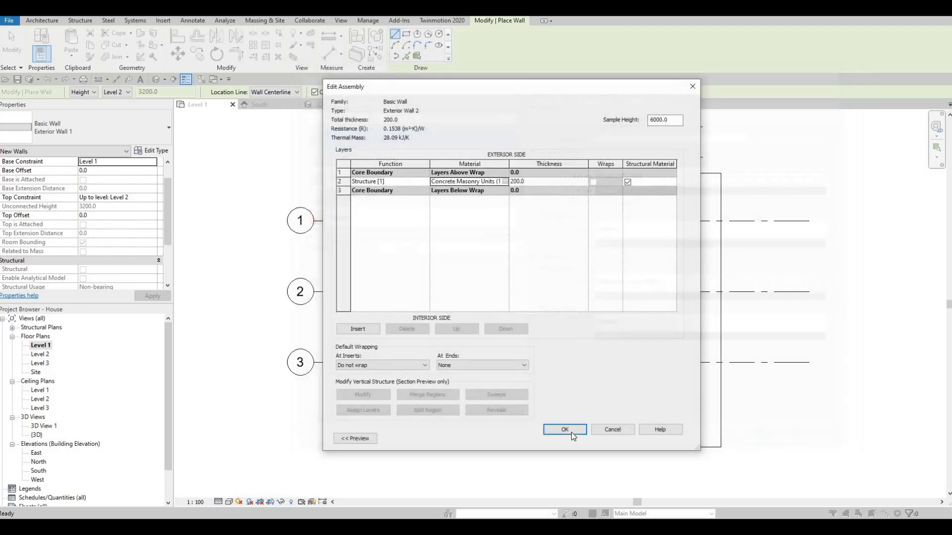
left_click(564, 430)
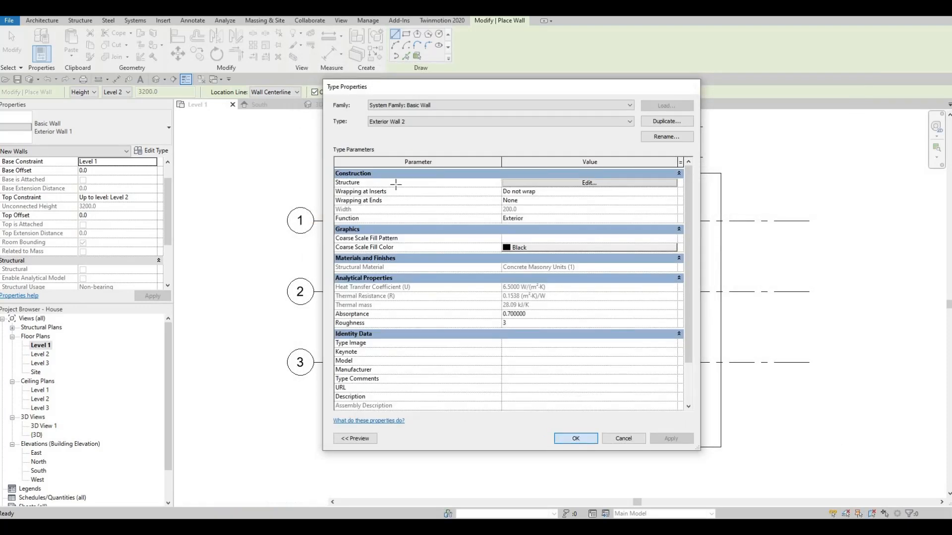
left_click(575, 439)
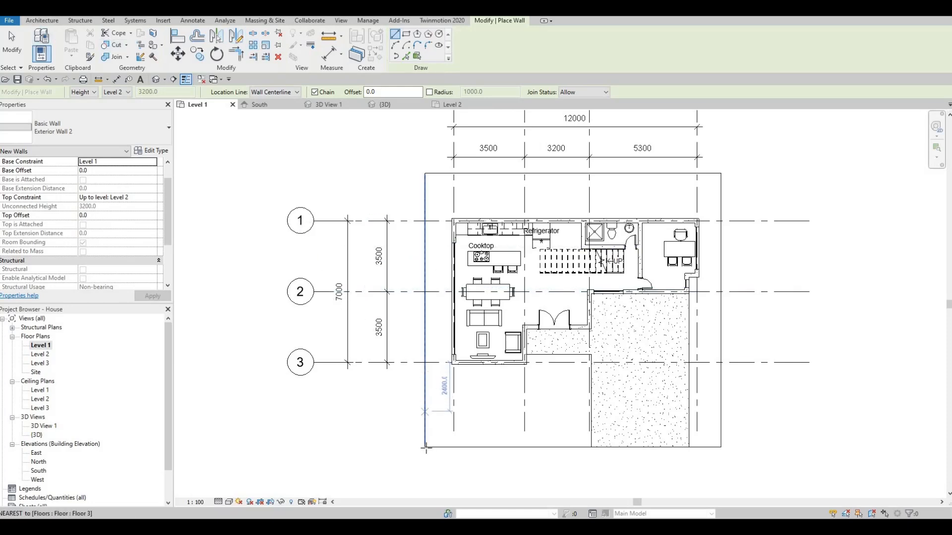
- Set the wall location line to Finish Face: Exterior and draw a wall along the full west edge of the site floor, about 13500 mm
scroll(441, 416, "up", 2)
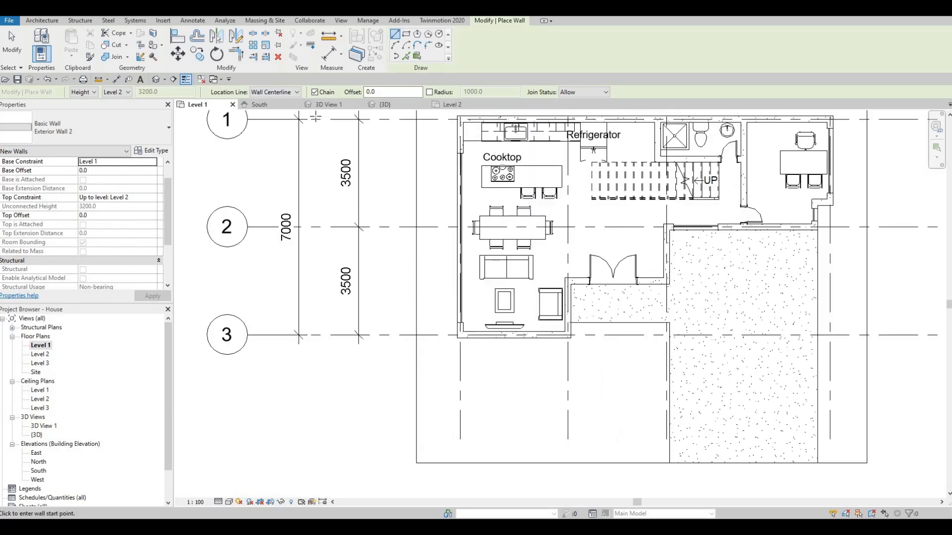
left_click(296, 92)
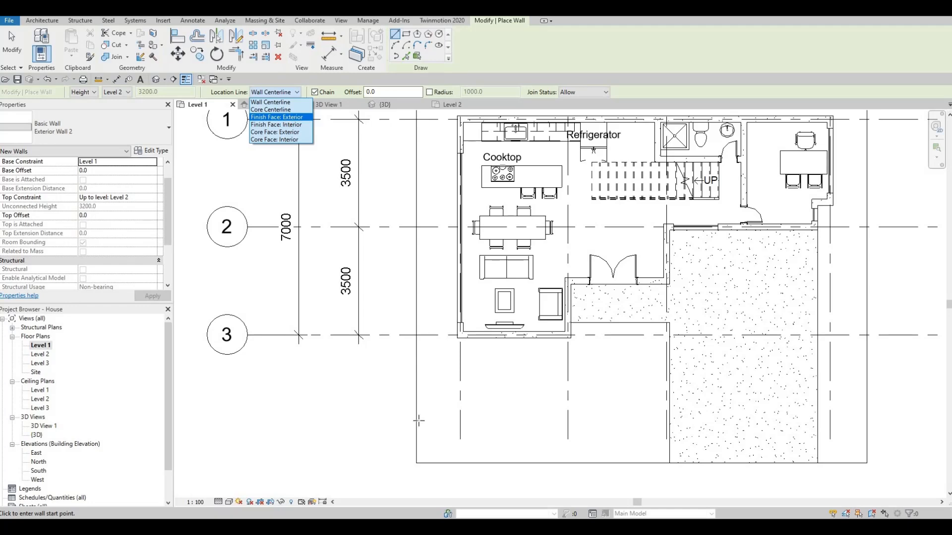
left_click(277, 117)
left_click(416, 462)
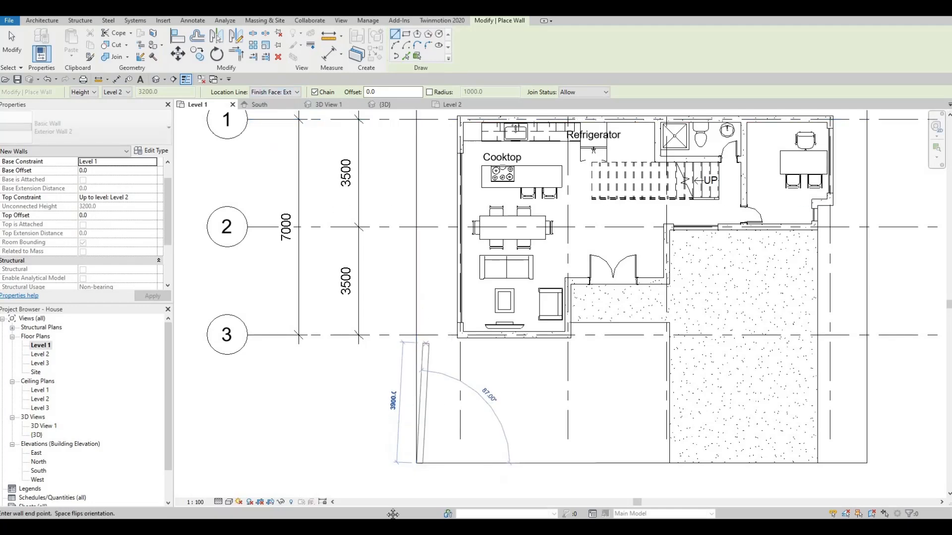
middle_click_drag(425, 285, 393, 515)
left_click(383, 277)
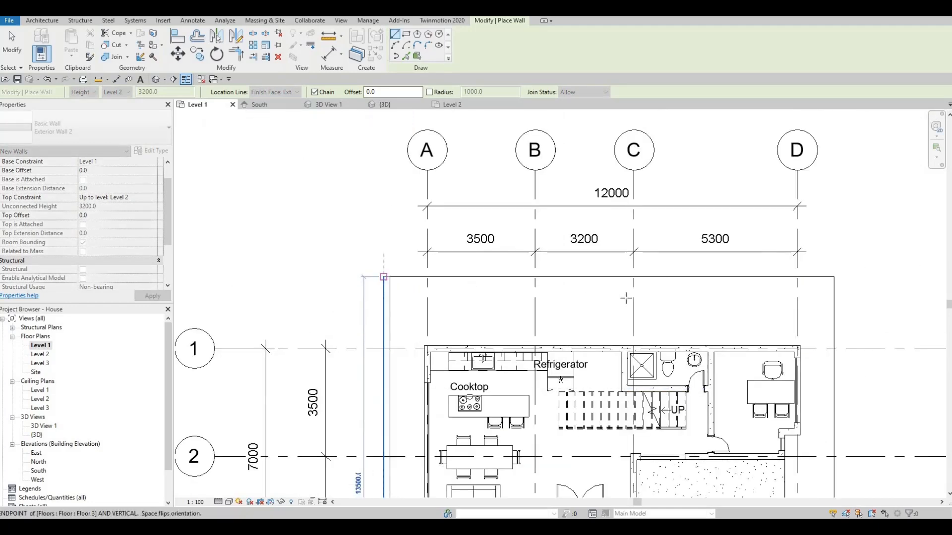
- Continue the wall 14600 mm along the site floor's north edge and down its east edge to the southeast corner, and finish the command
left_click(833, 277)
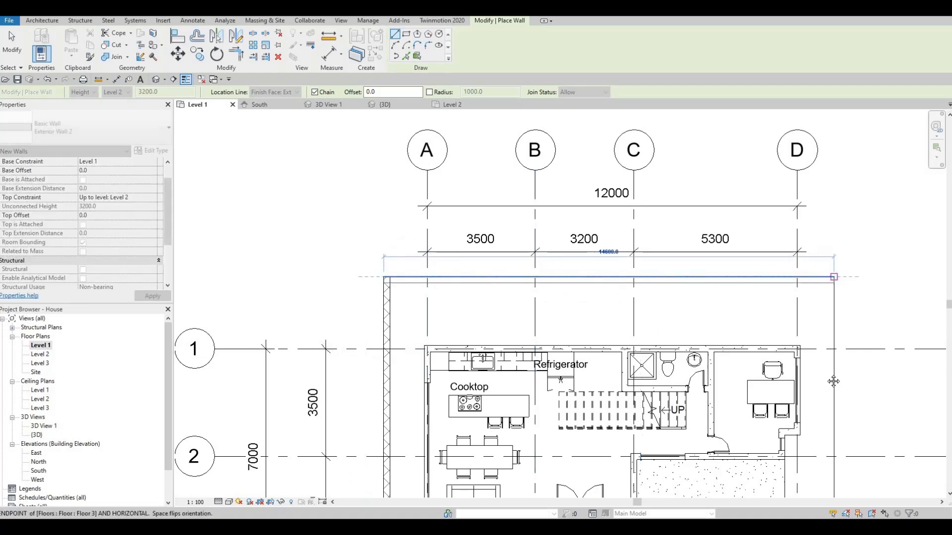
middle_click_drag(833, 382, 788, 165)
middle_click_drag(795, 444, 794, 345)
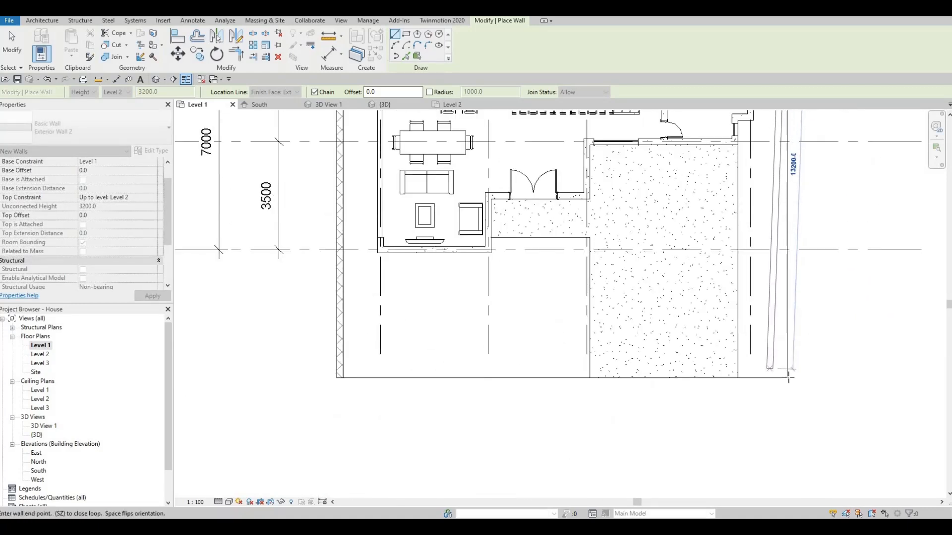
left_click(696, 401)
key("Escape")
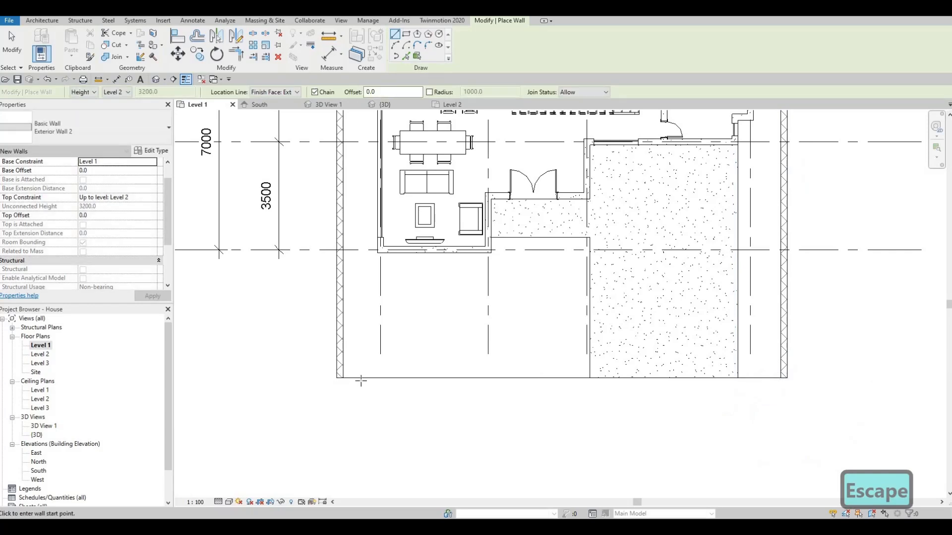
scroll(527, 329, "down", 3)
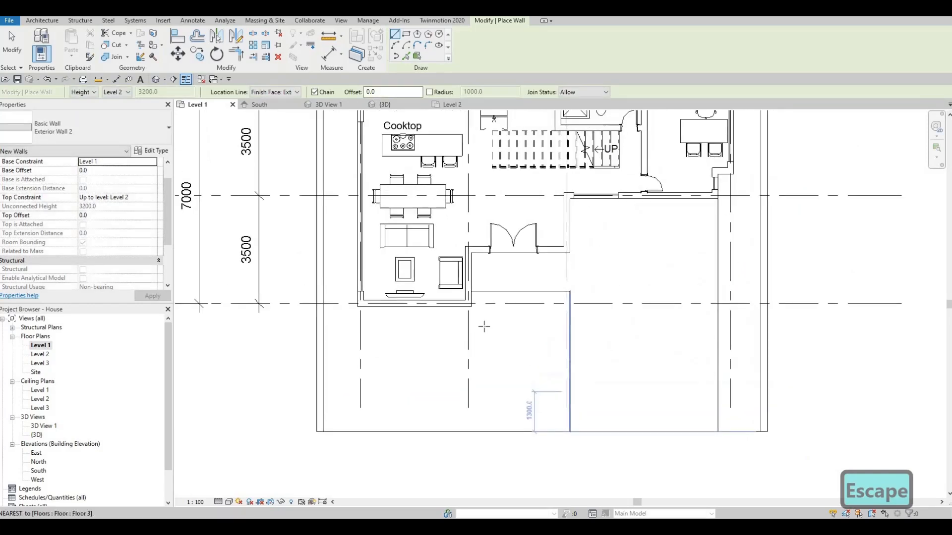
key("Escape")
key("Escape")
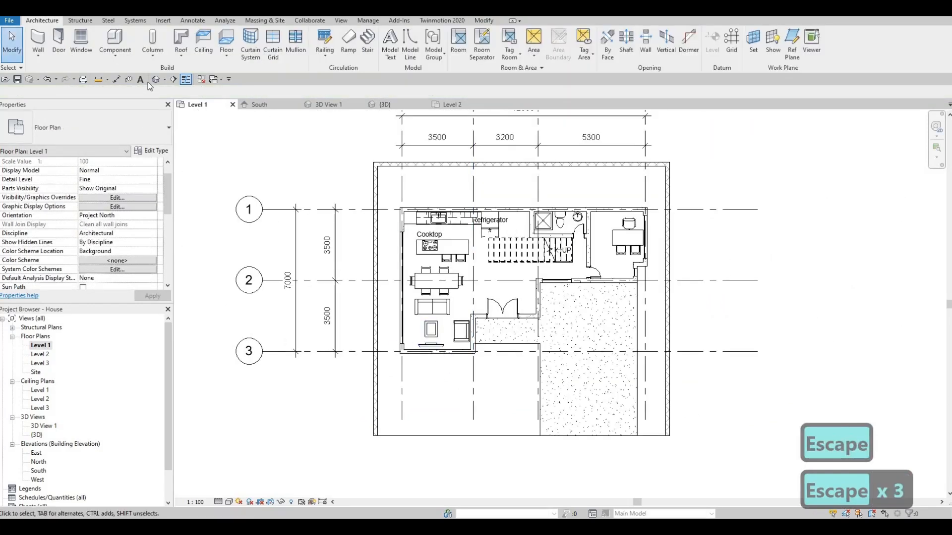
- Open the 3D view and lower the east site wall's top to an offset of about -1270 mm
left_click(154, 79)
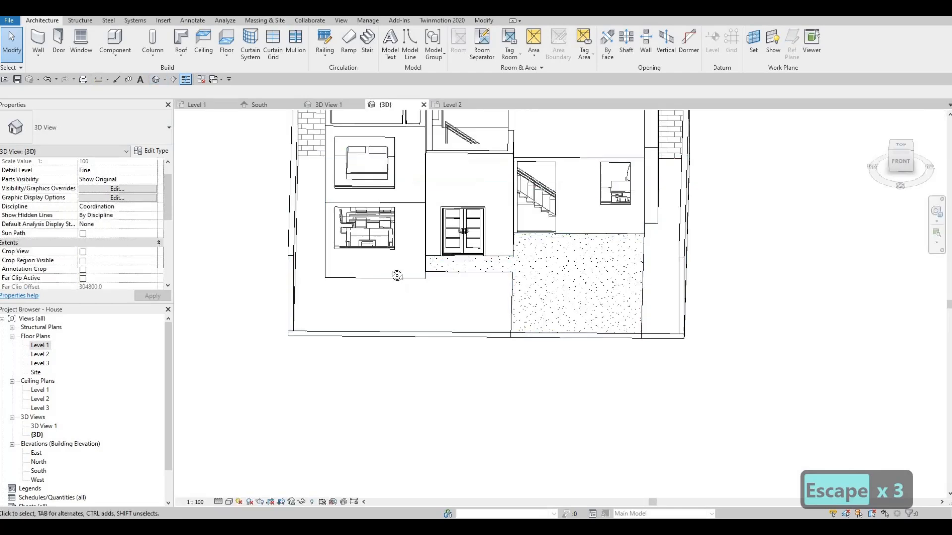
middle_click_drag(397, 290, 598, 222, "shift")
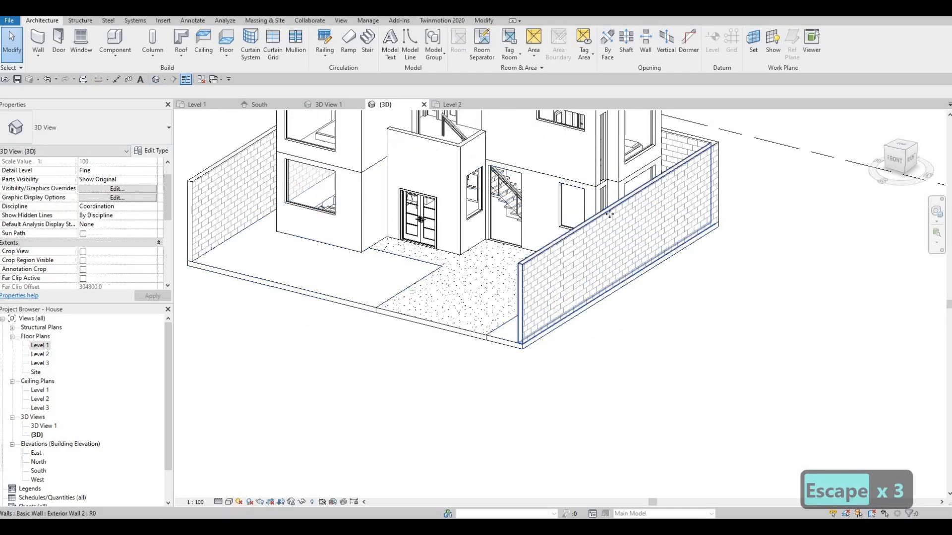
left_click(609, 215)
left_click_drag(619, 237, 620, 240)
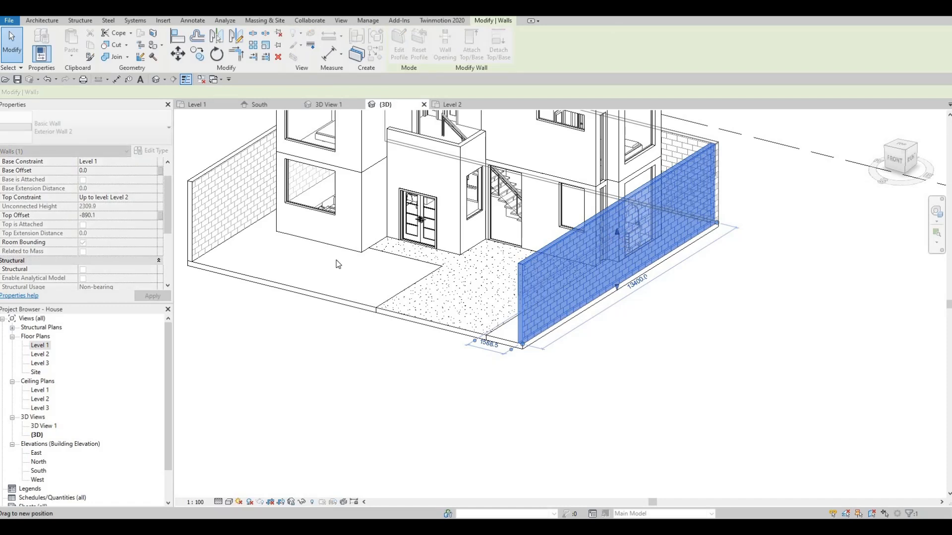
left_click_drag(336, 264, 266, 264)
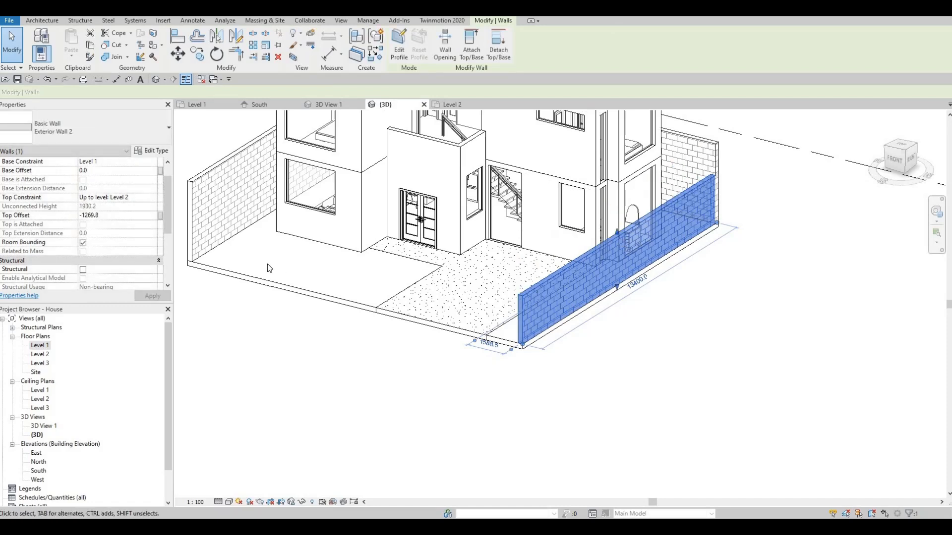
- Try a top offset of 1500 mm on the east site wall, and undo the change
left_click(121, 216)
type("1500")
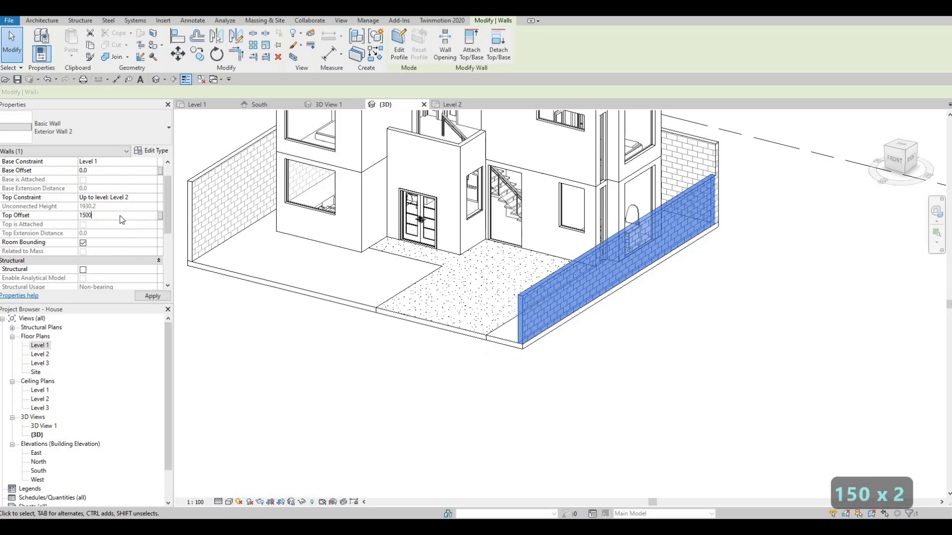
key("Return")
key("Escape")
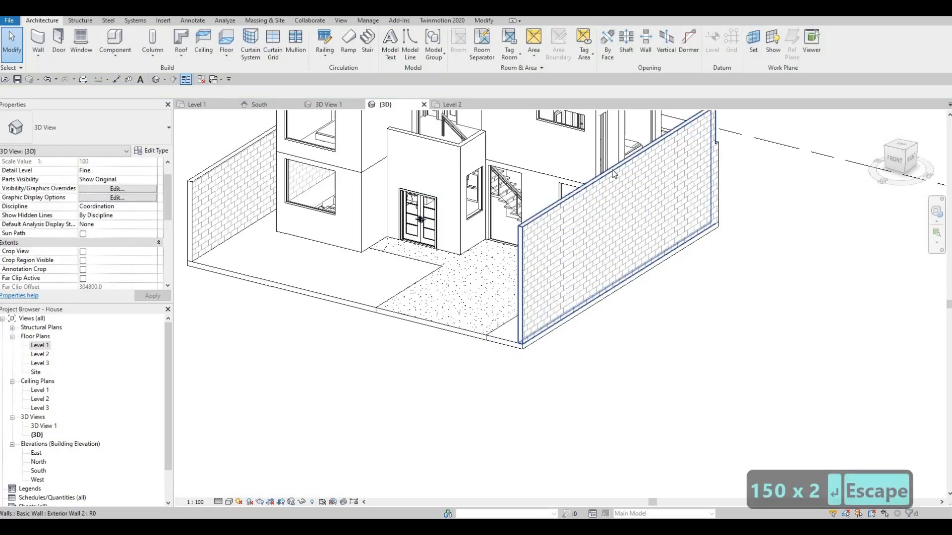
key("ctrl+z")
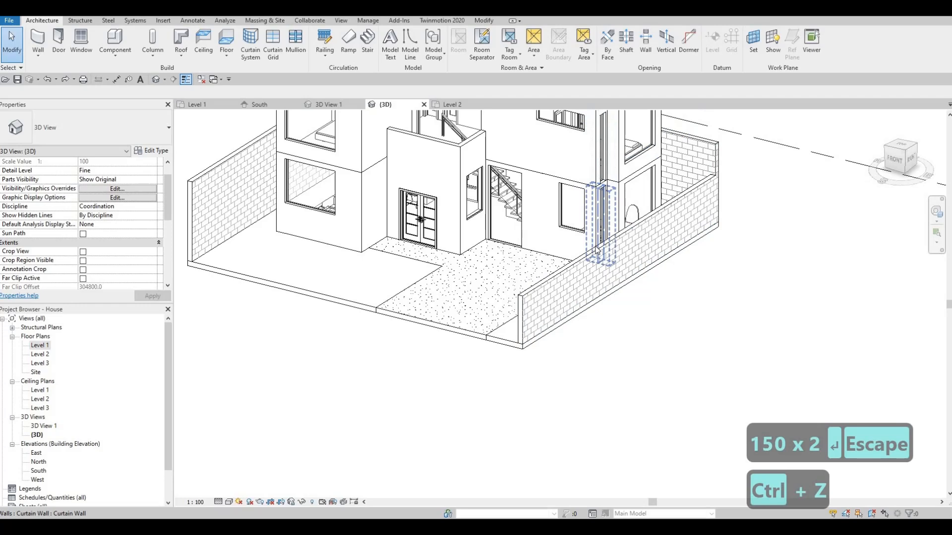
- Set the east site wall's top offset to -1500 mm
left_click(575, 278)
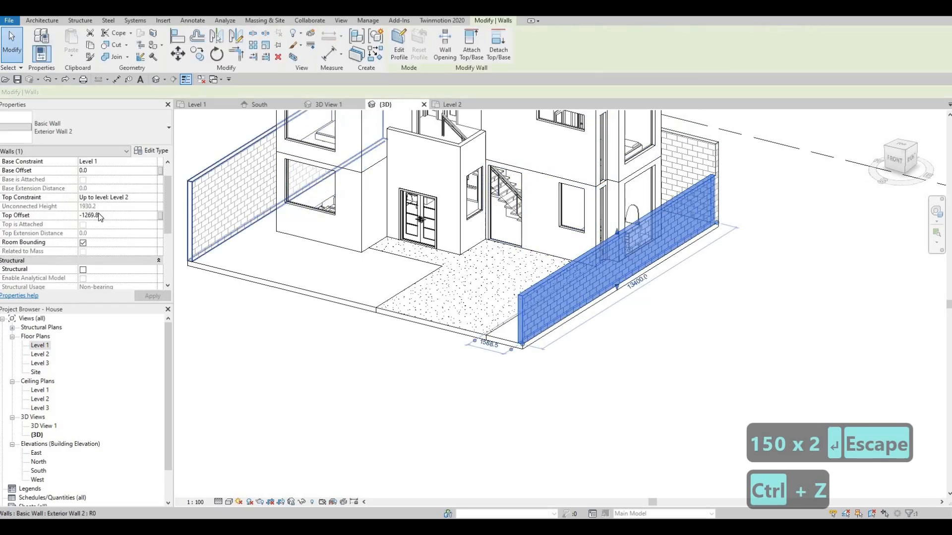
left_click(108, 219)
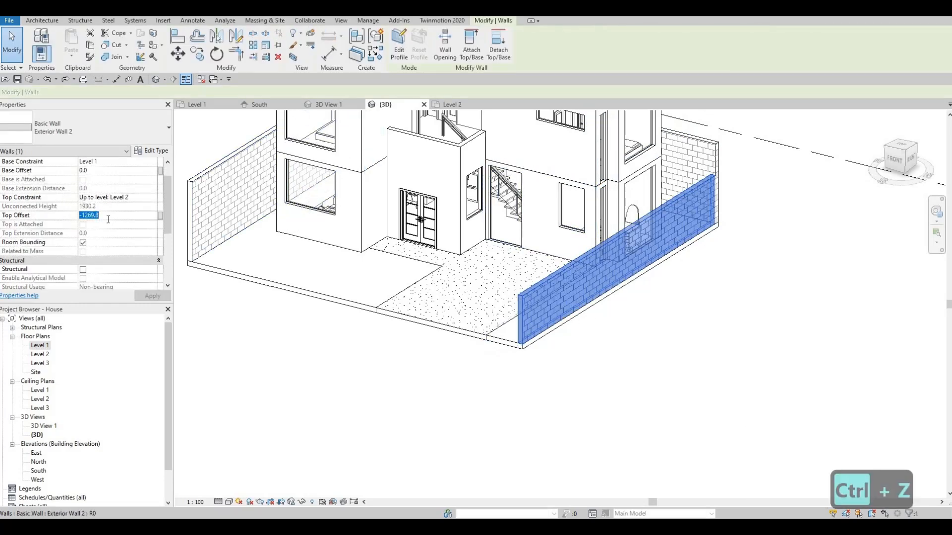
type("-1500")
key("Return")
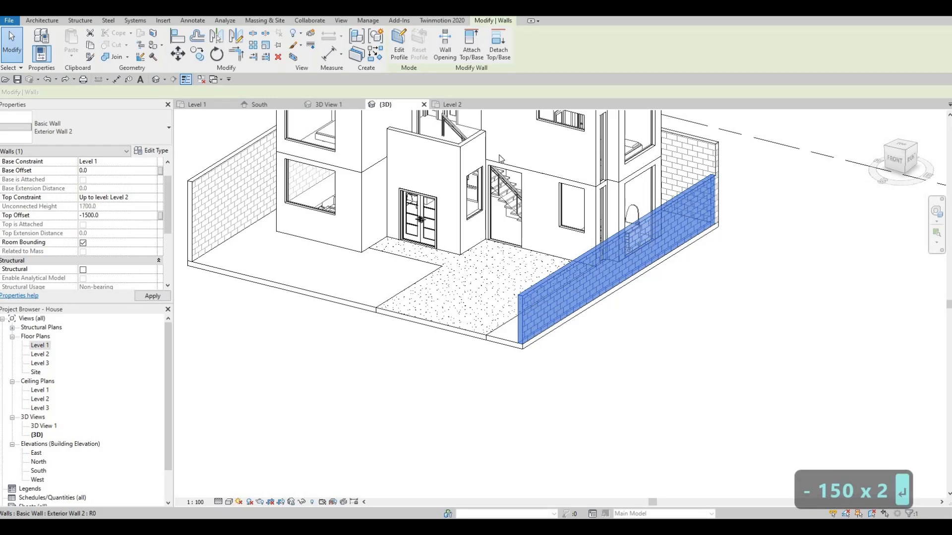
- Set the top offset of the north and west site walls to -1500 mm
left_click(693, 153)
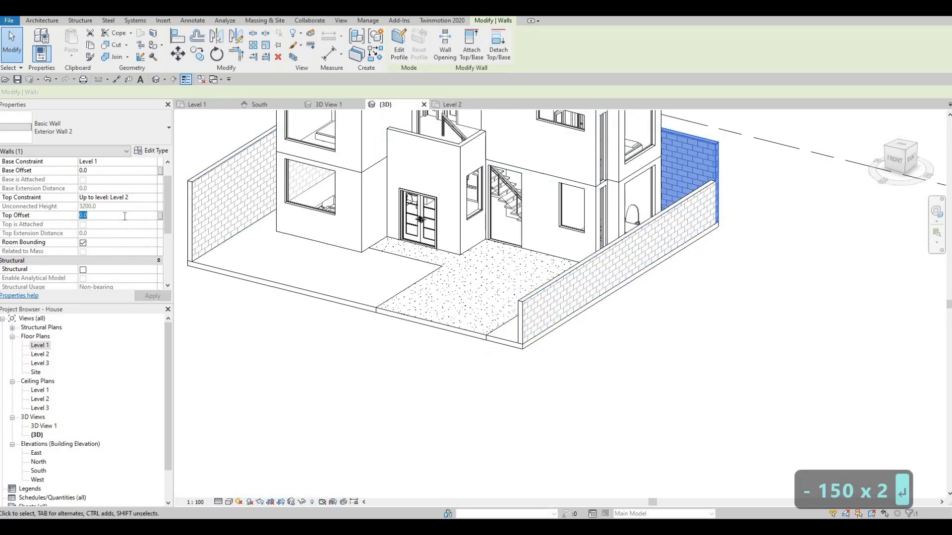
type("-1500")
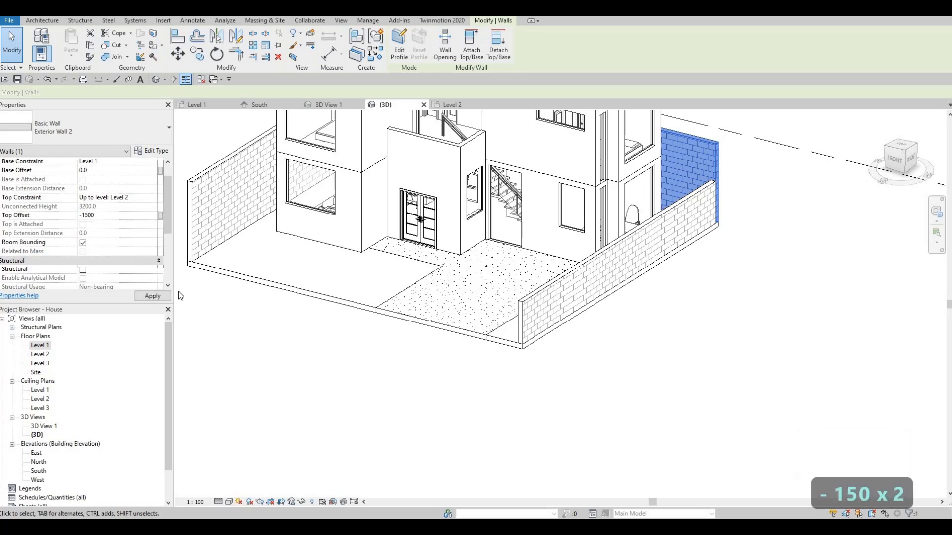
left_click(164, 295)
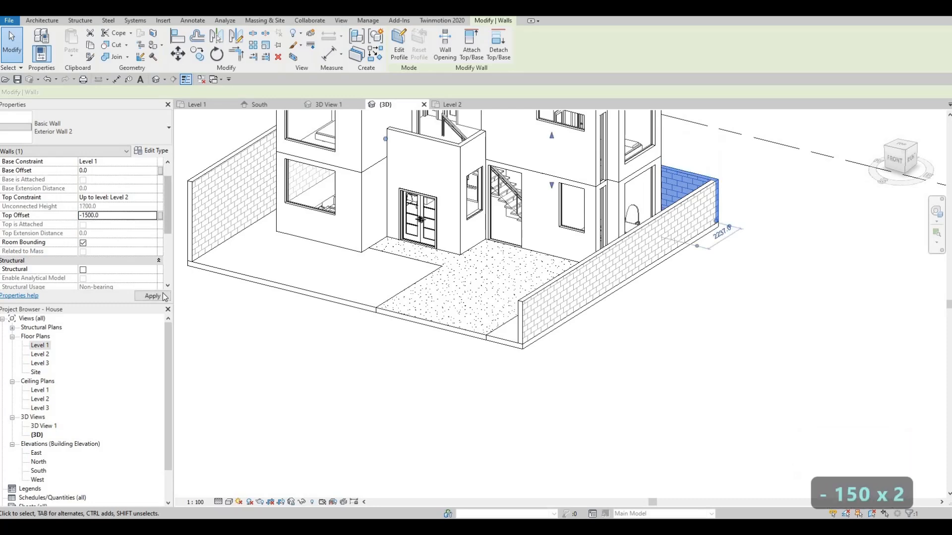
left_click(211, 170)
left_click(104, 217)
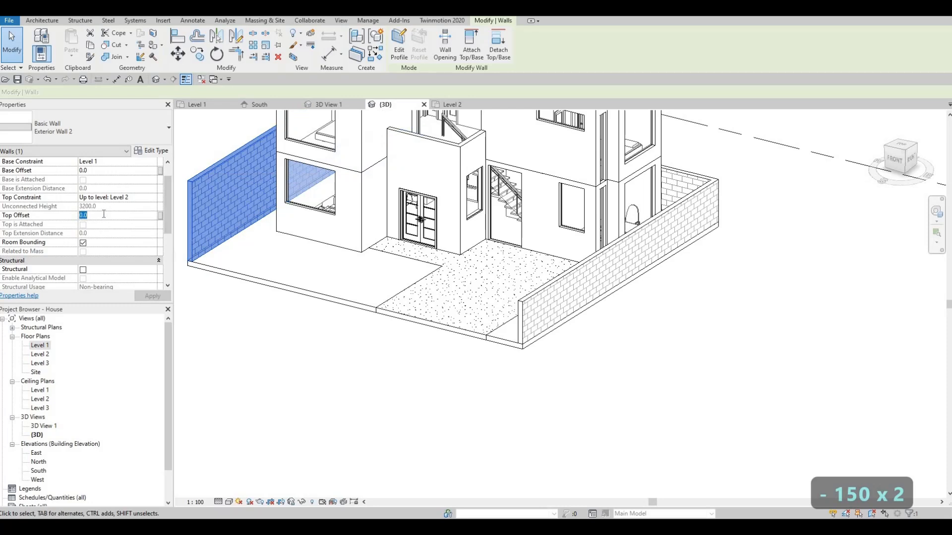
type("-1500")
key("Escape")
key("Escape")
- Start a roof by footprint on Level 2 and open the Level 2 floor plan for its sketch
mouse_move(285, 357)
middle_mouse_down("shift")
mouse_move(408, 385)
mouse_move(346, 435)
mouse_move(372, 419)
mouse_move(346, 374)
mouse_move(321, 385)
mouse_move(286, 375)
mouse_move(540, 344)
mouse_move(501, 356)
mouse_move(387, 338)
mouse_move(438, 341)
mouse_move(324, 342)
mouse_move(350, 344)
mouse_move(383, 403)
mouse_move(436, 391)
mouse_move(445, 375)
middle_mouse_up("shift")
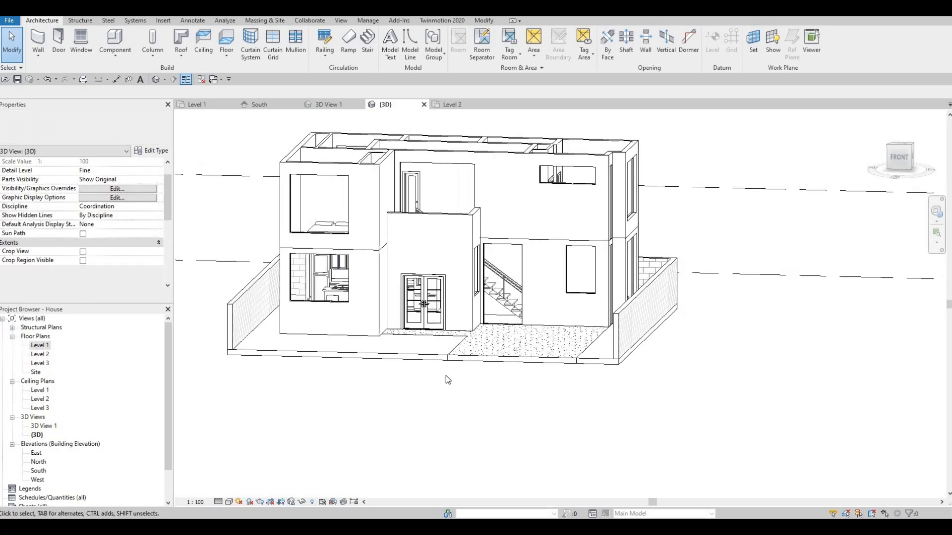
middle_click_drag(436, 417, 476, 437)
scroll(492, 394, "up", 2)
key("F1")
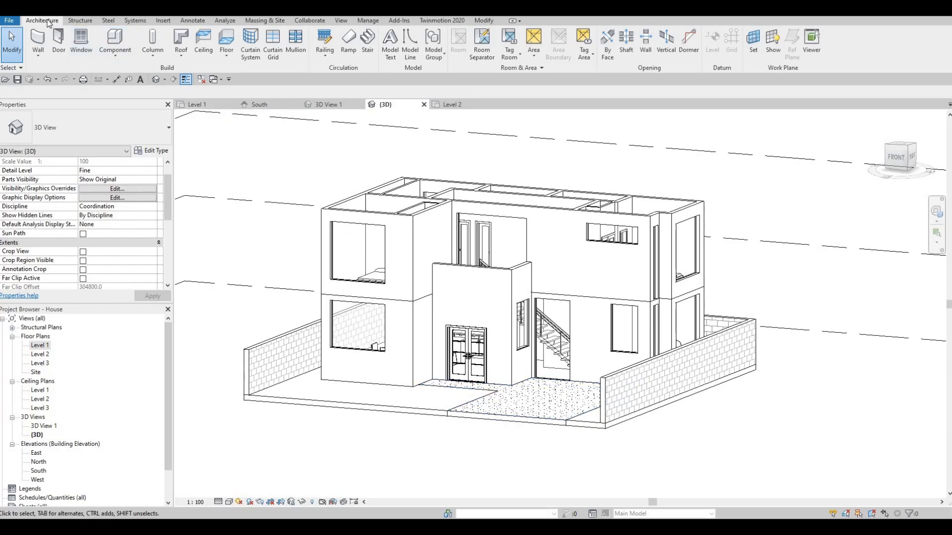
left_click(180, 37)
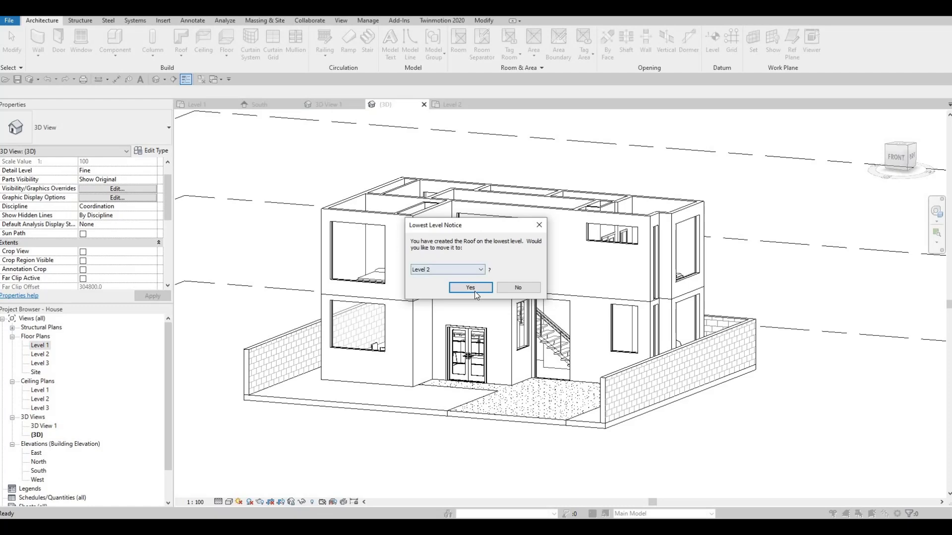
left_click(462, 287)
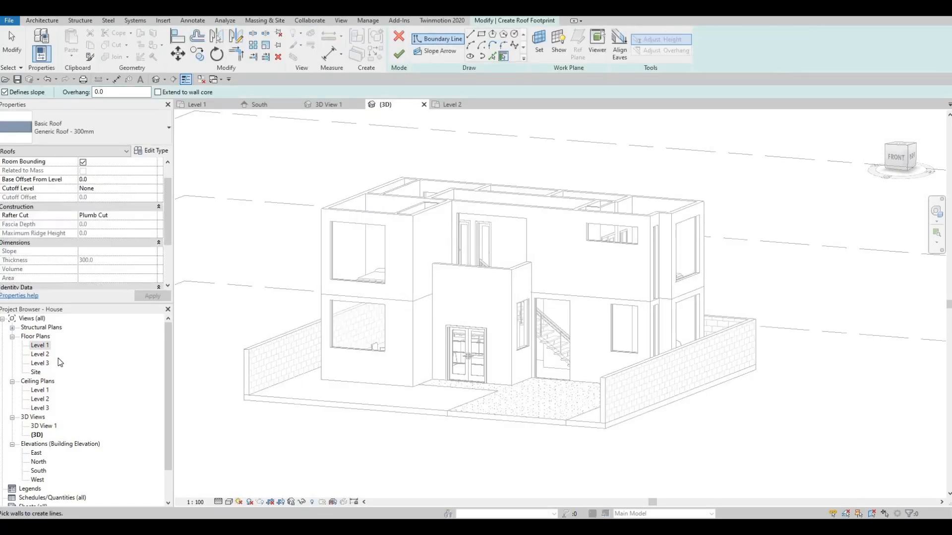
double_click(41, 353)
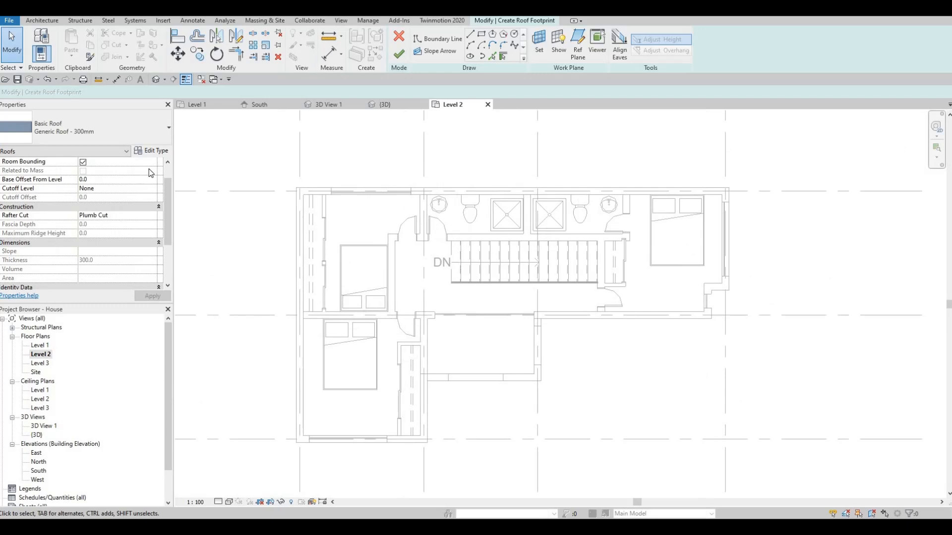
- Duplicate the Generic Roof - 300mm type as Roof 1
left_click(152, 150)
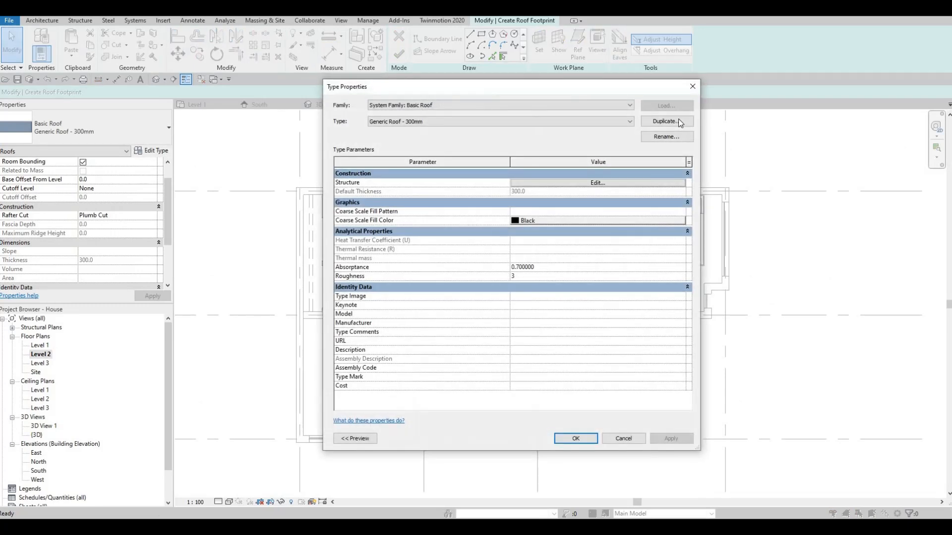
left_click(678, 121)
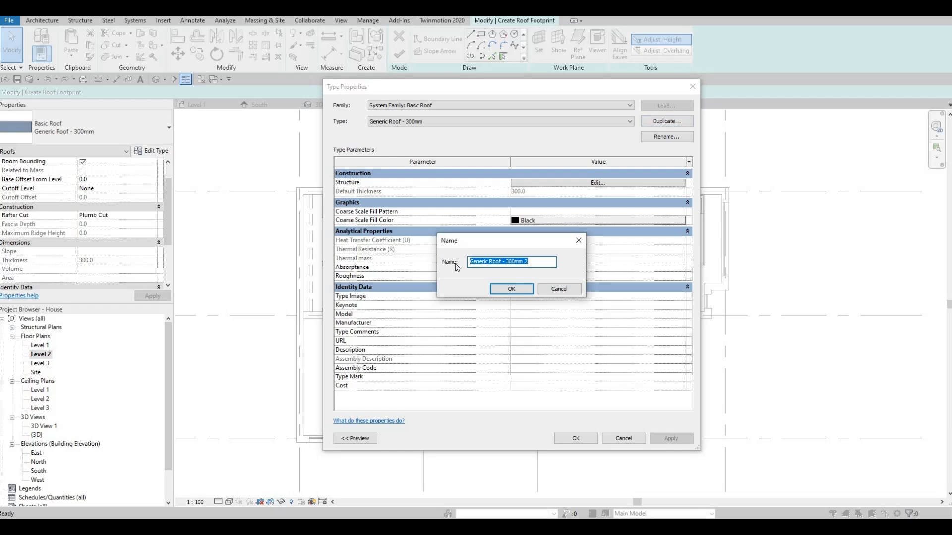
type("Roo")
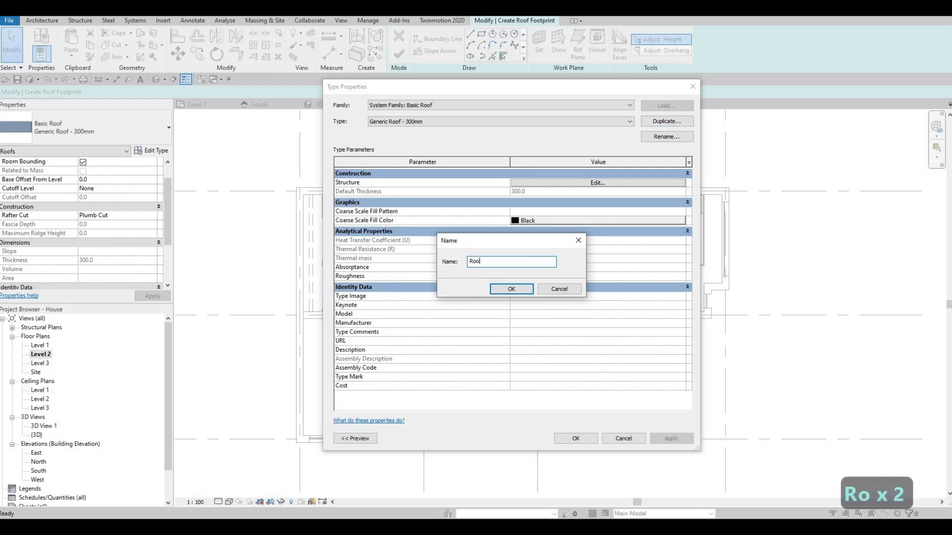
type("f 1")
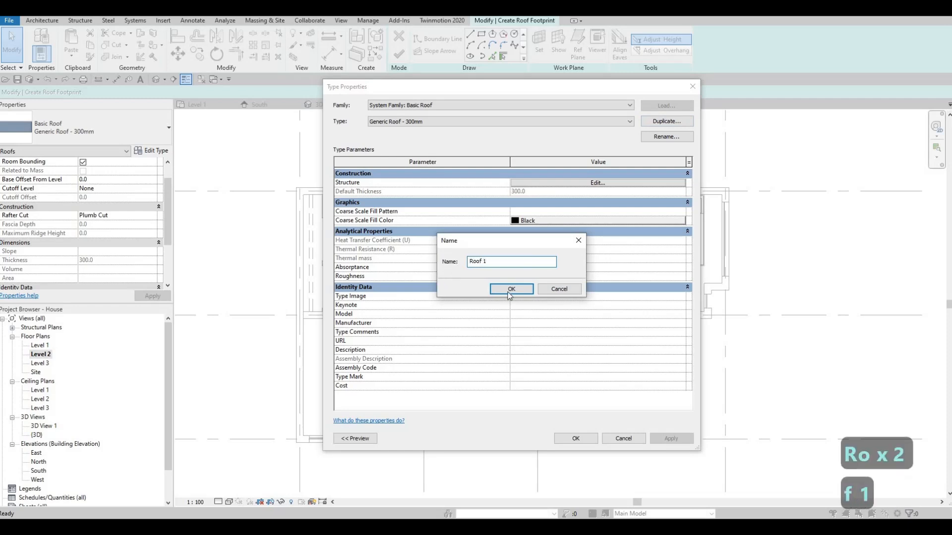
key("Return")
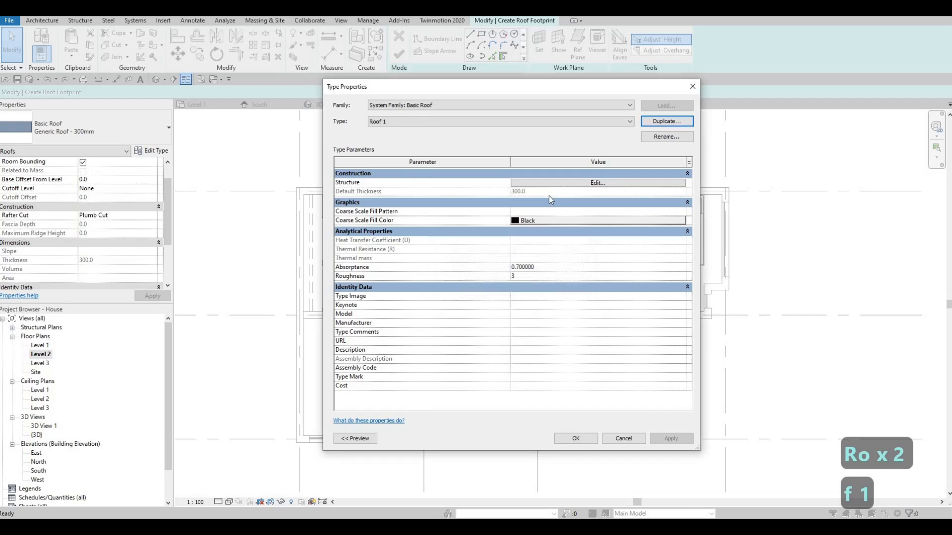
- Open the layer structure of the Roof 1 type and set its structure layer thickness to 200 mm
left_click(538, 184)
double_click(537, 183)
key("BackSpace")
type("200")
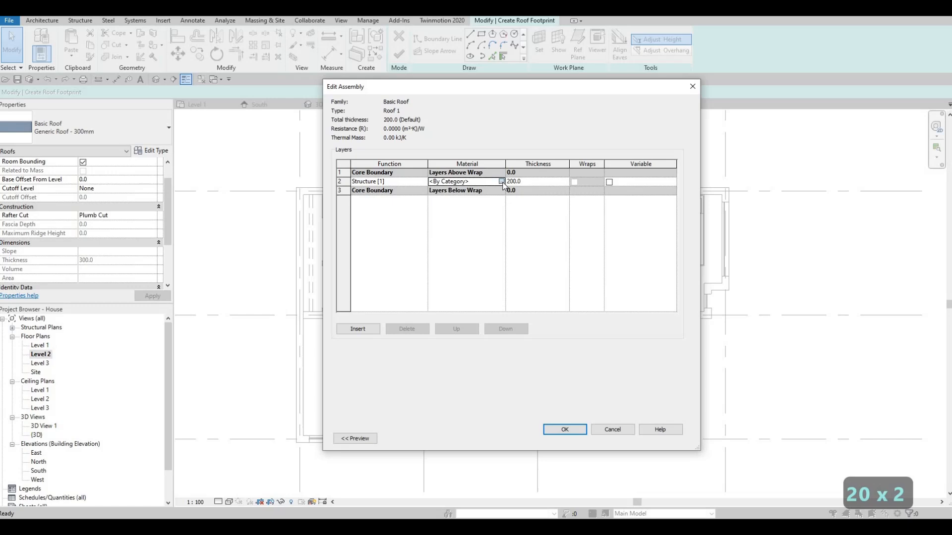
- Assign the Gypsum Wall Board material to Roof 1's structure layer and accept the type's settings
left_click(501, 181)
scroll(437, 166, "up", 2)
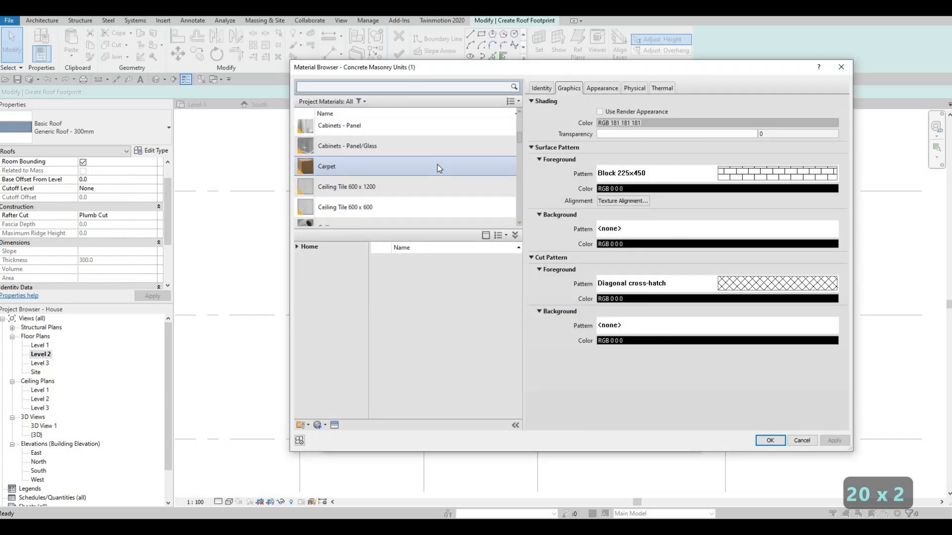
scroll(438, 168, "up", 3)
scroll(437, 168, "up", 3)
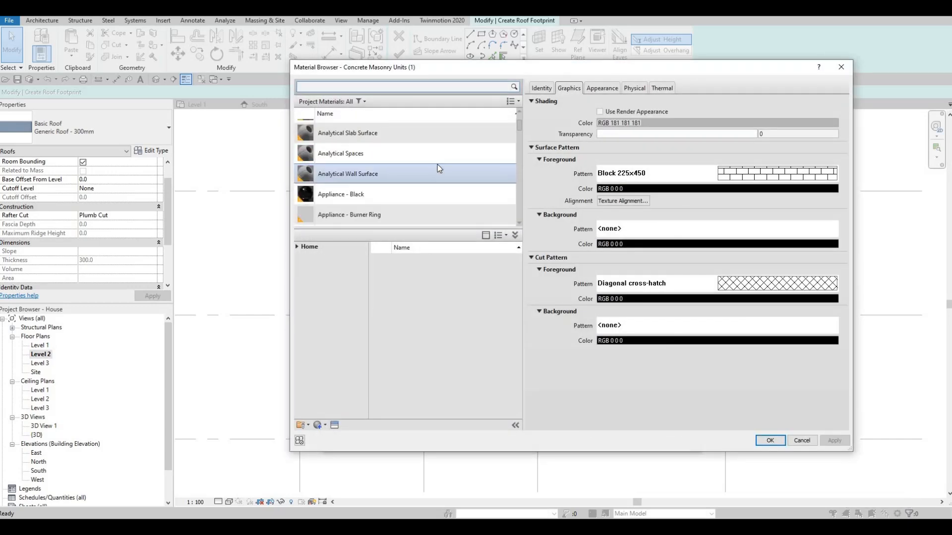
scroll(438, 169, "up", 2)
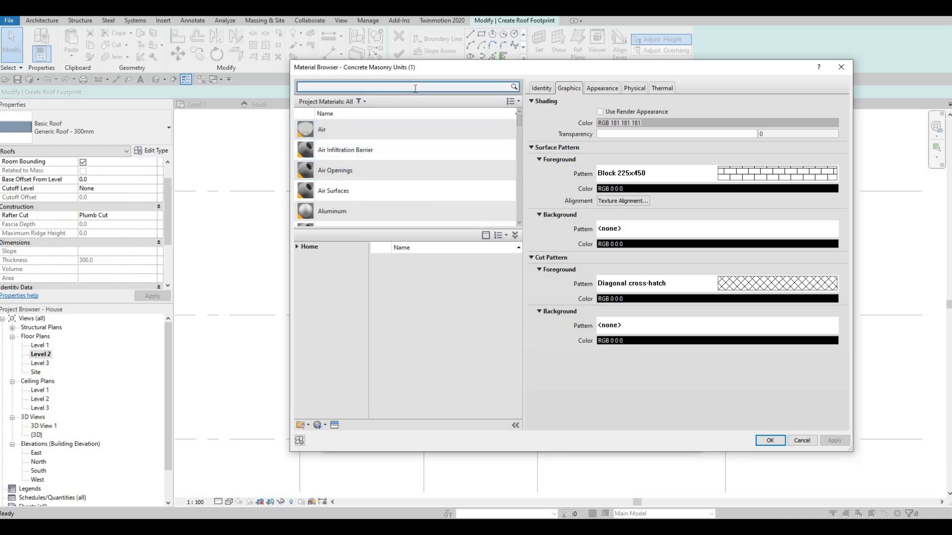
left_click(415, 89)
type("gy")
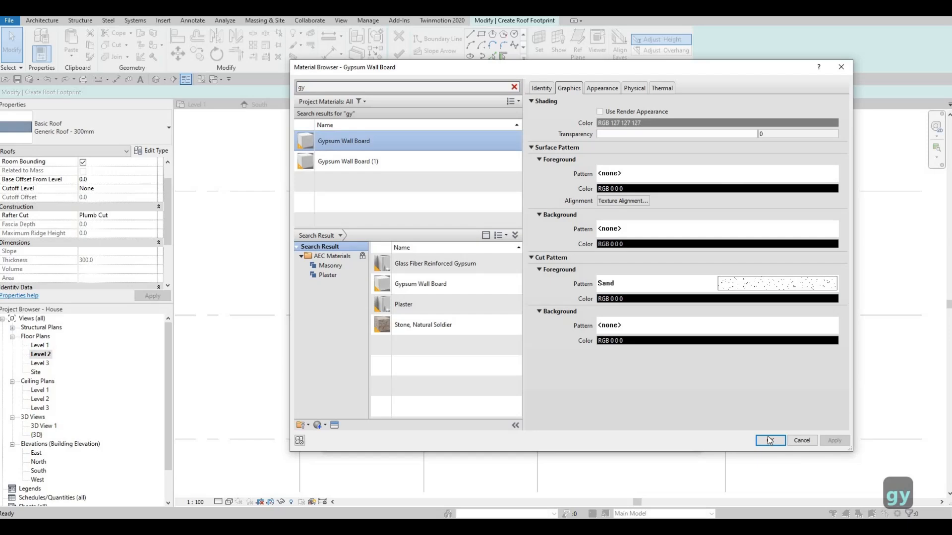
key("Return")
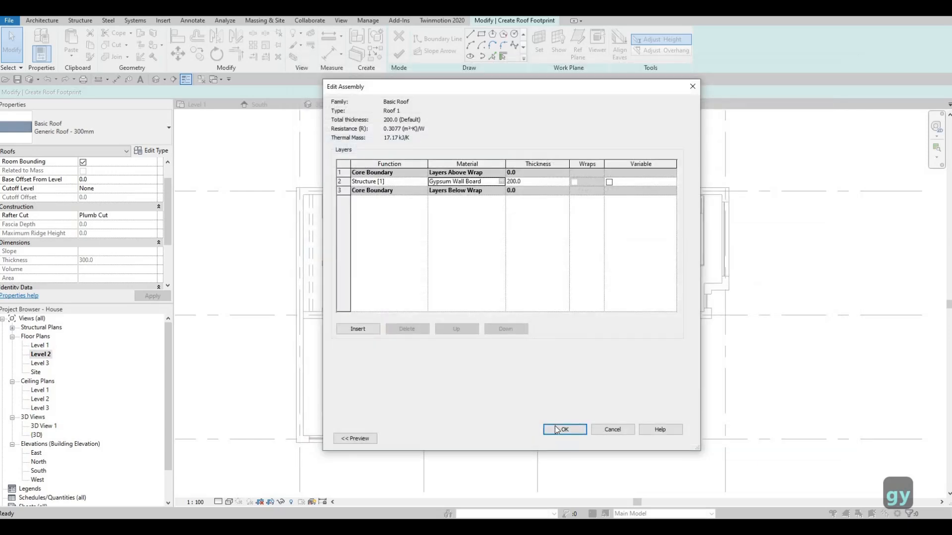
left_click(557, 428)
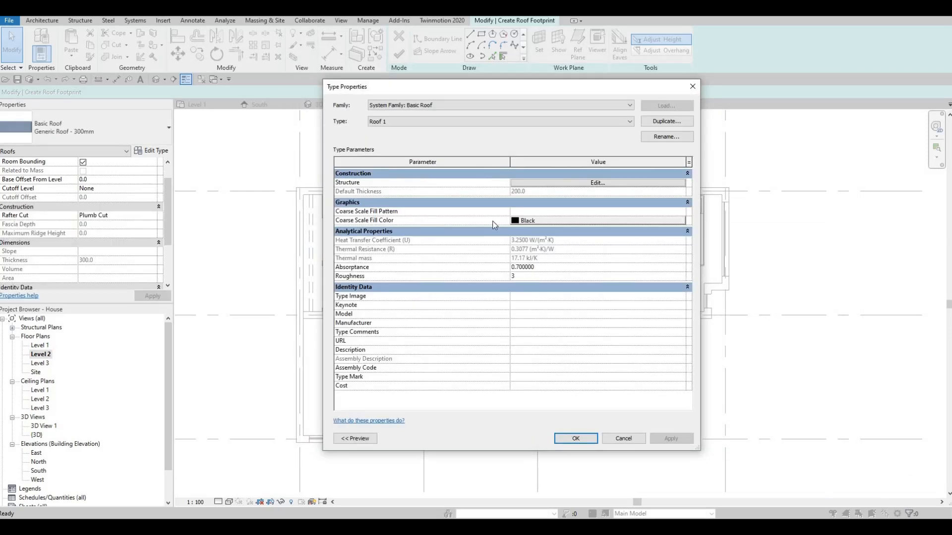
key("Return")
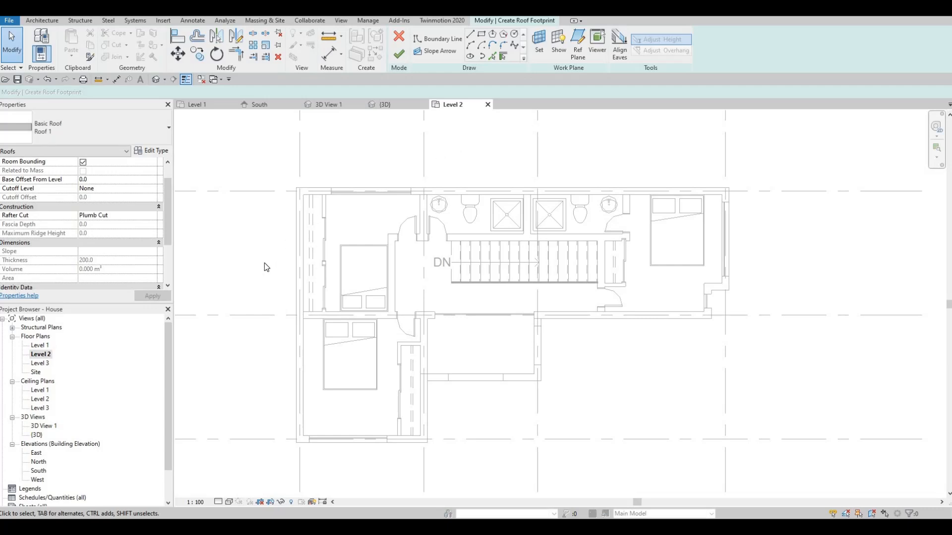
- Look at the Level 3 floor plan, return to the Level 2 plan, and set the roof's base level to Level 3
double_click(44, 364)
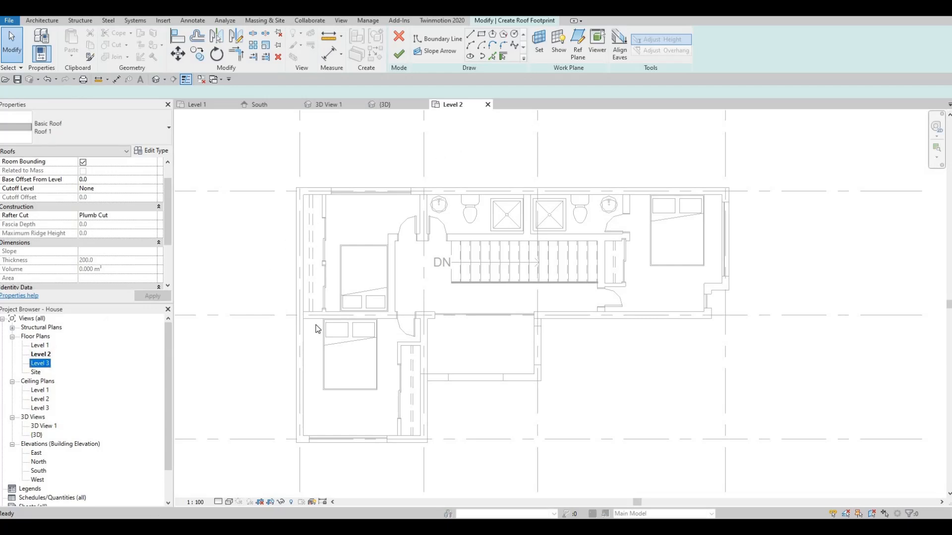
double_click(39, 354)
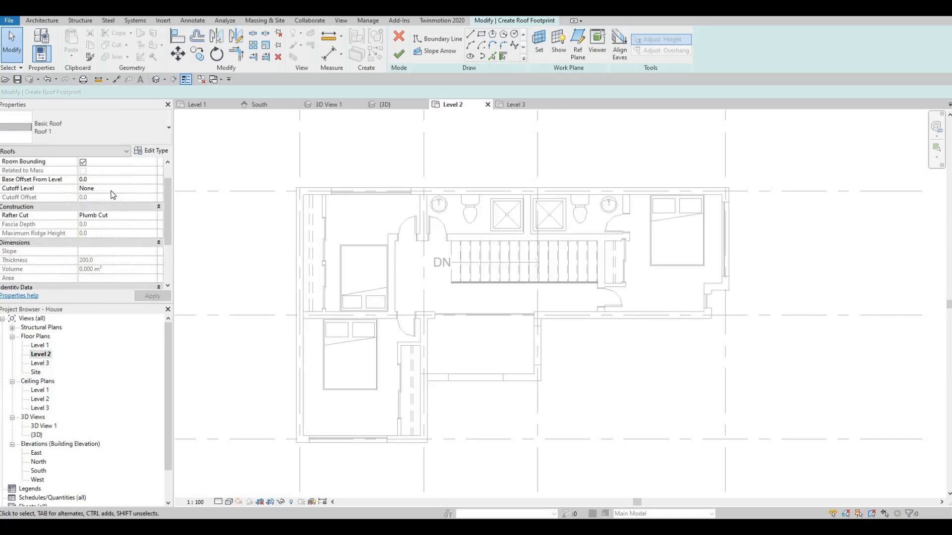
scroll(124, 185, "up", 2)
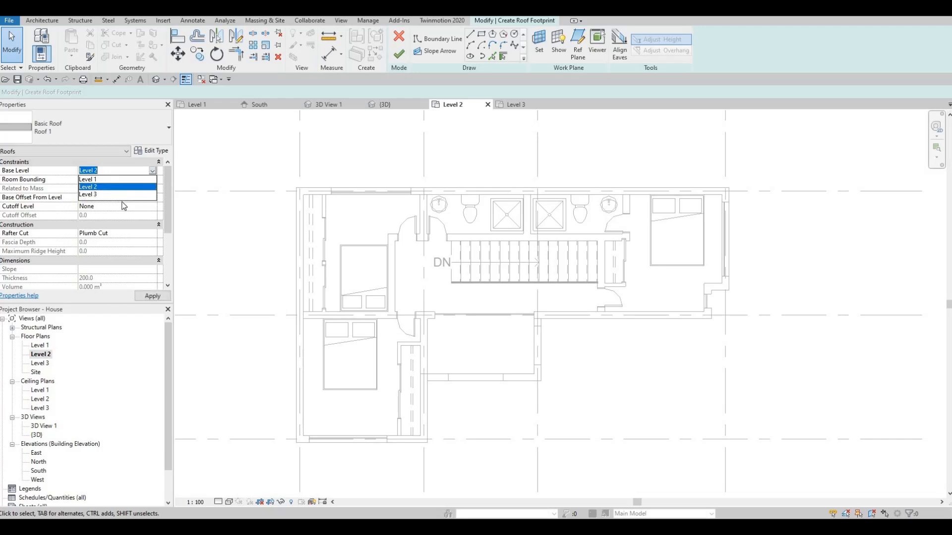
left_click(119, 194)
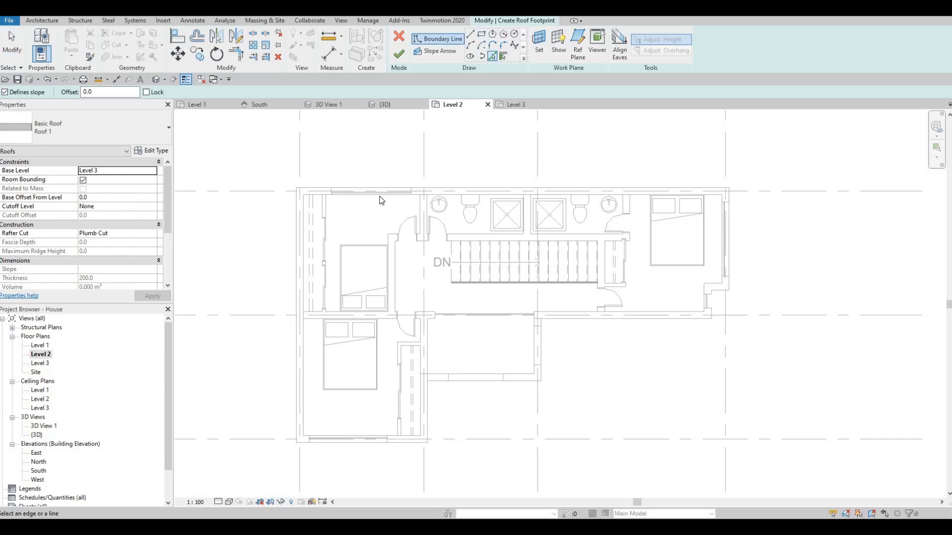
- Try picking slope-defining roof boundary lines along the inner faces of the north, west and south exterior walls and the south wing's east wall
scroll(320, 201, "up", 3)
left_click(319, 198)
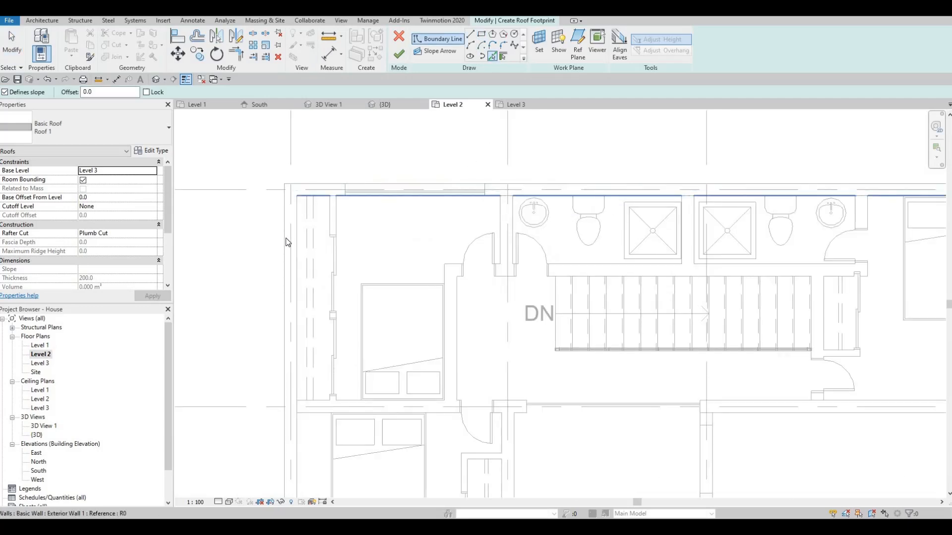
left_click(292, 238)
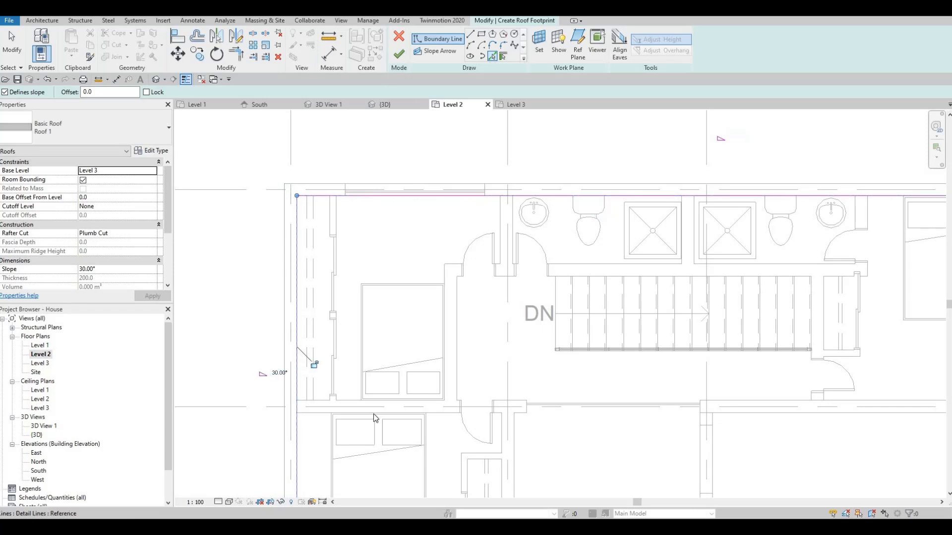
middle_click_drag(374, 415, 399, 285)
middle_click_drag(486, 392, 512, 278)
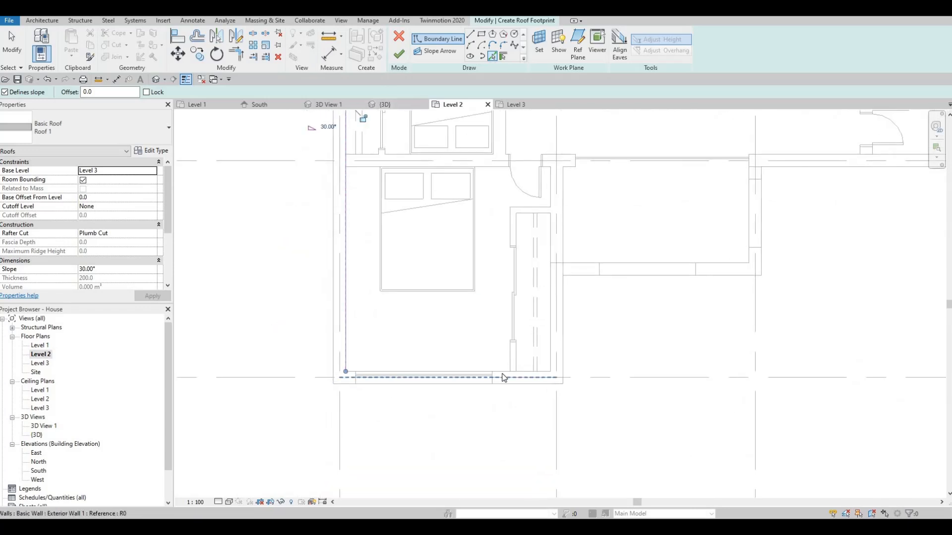
left_click(448, 372)
middle_click_drag(466, 324, 411, 385)
left_click(409, 387)
left_click(415, 374)
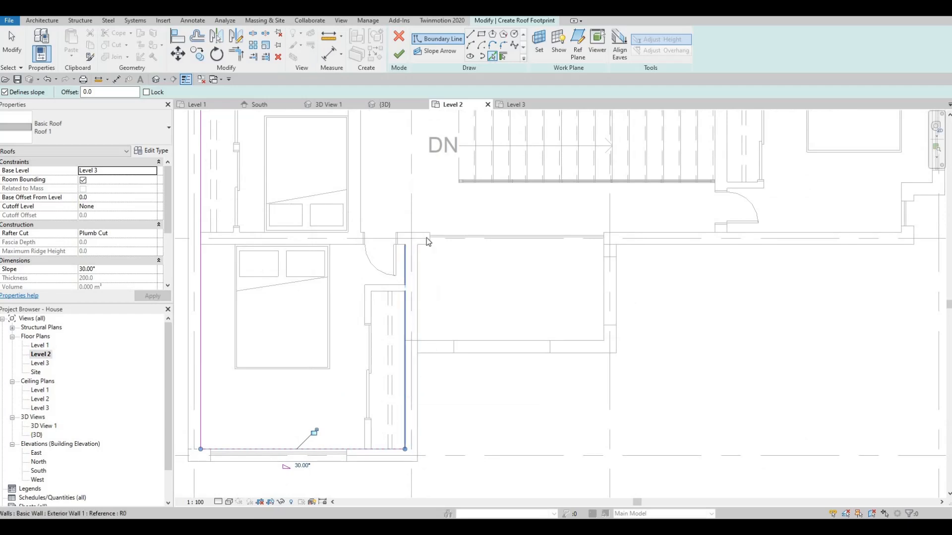
left_click(421, 234)
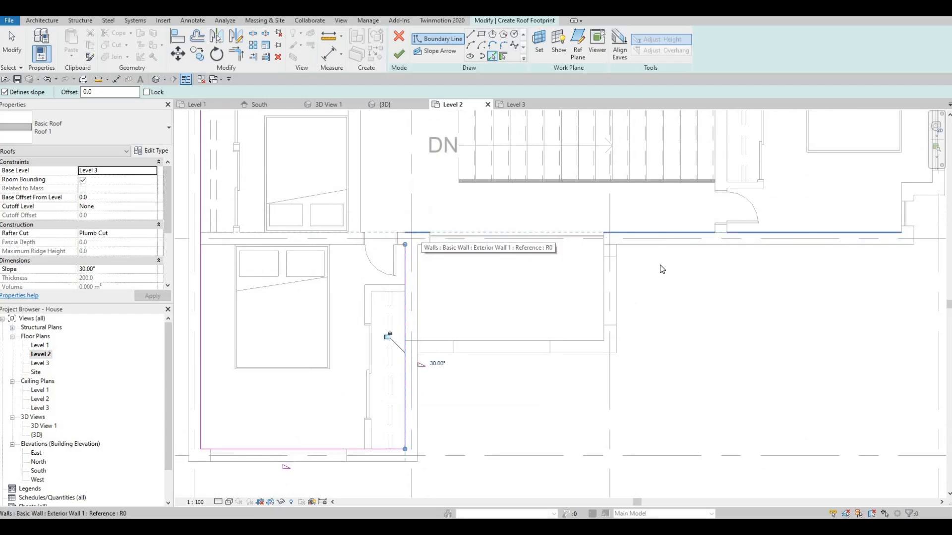
- Try to complete the sloped roof boundary around the small notch and along the inner face of the east wall
middle_click_drag(903, 213, 592, 263)
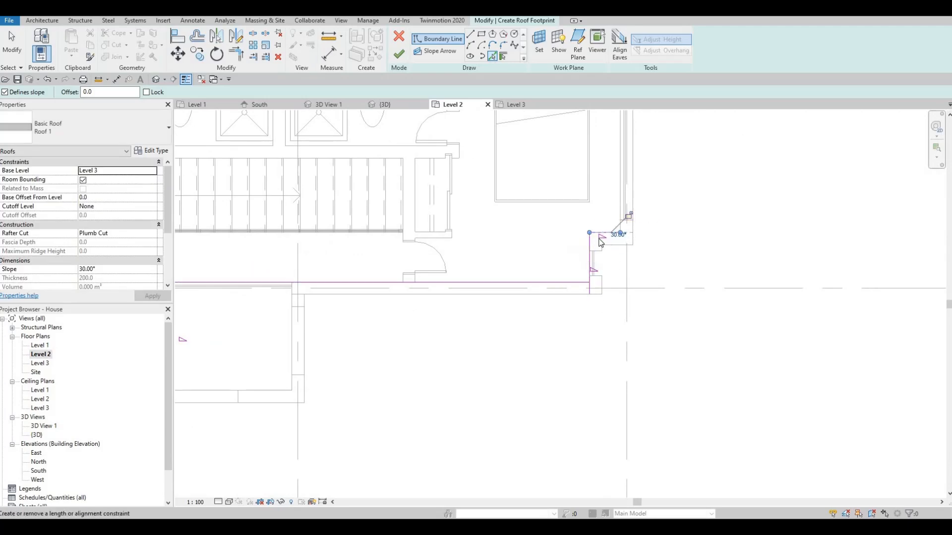
middle_click_drag(613, 142, 585, 294)
left_click(585, 294)
key("Escape")
key("Escape")
scroll(596, 312, "down", 1)
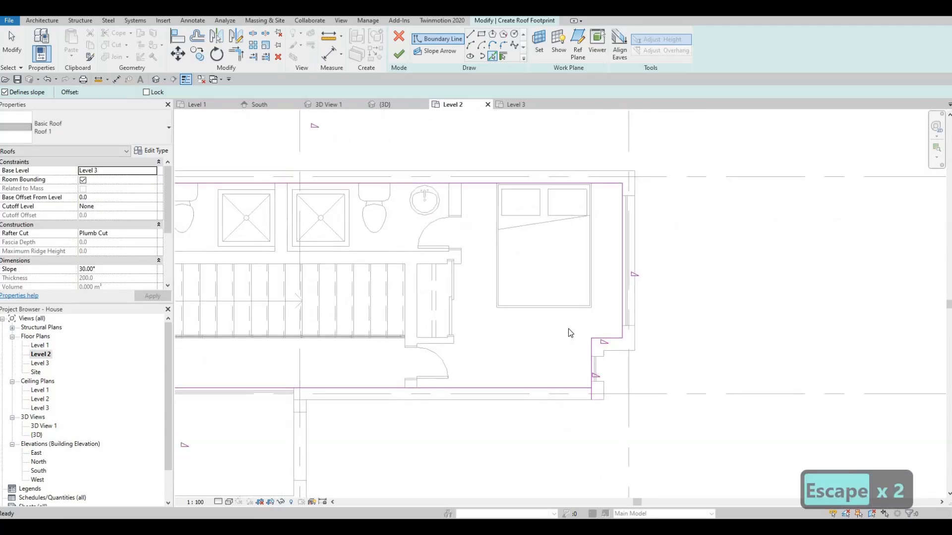
middle_click_drag(570, 332, 545, 310)
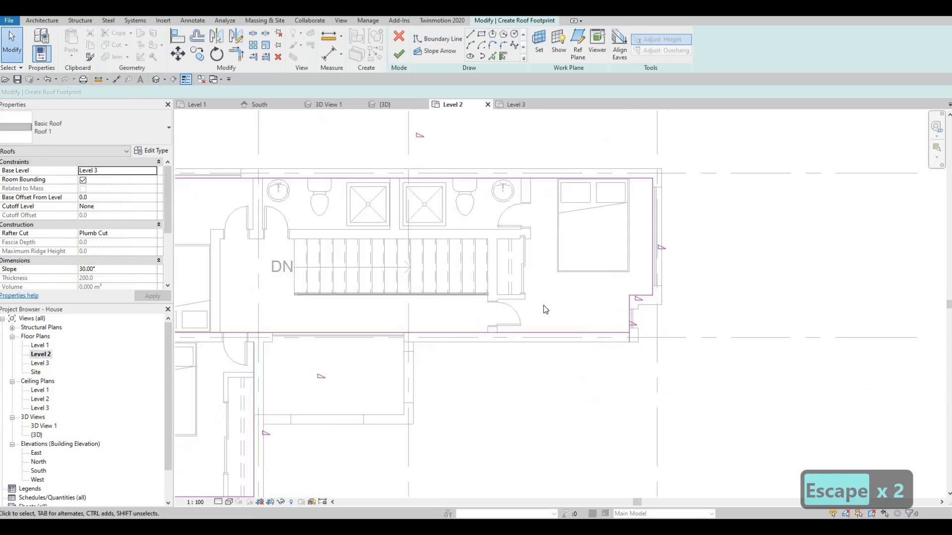
- Undo all of the sloped roof boundary lines
left_click(653, 253)
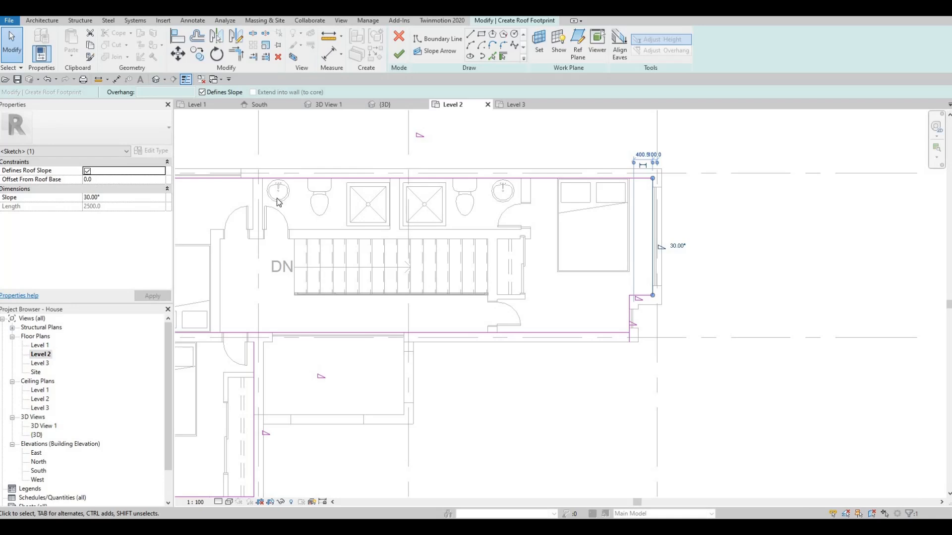
key("ctrl+z")
key("ctrl+z")
key("ctrl+z")
key("ctrl+z")
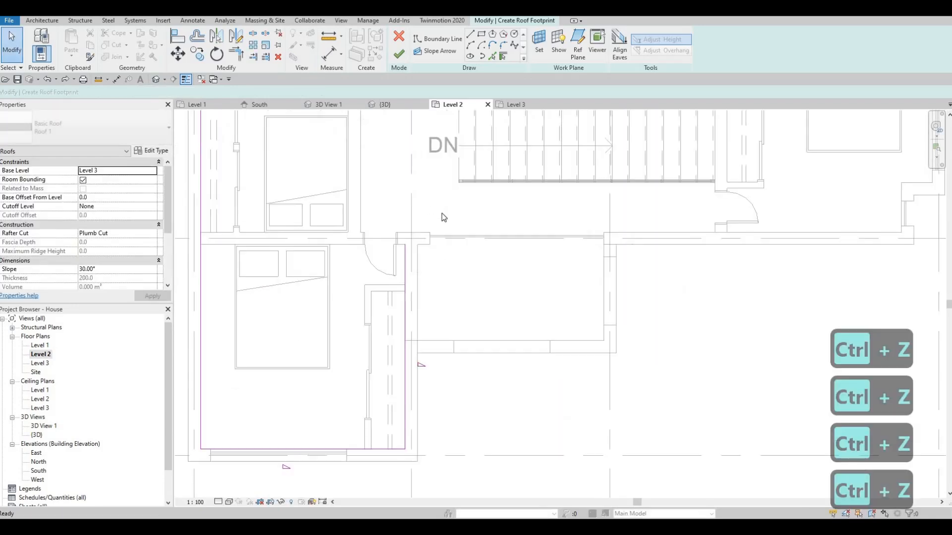
key("ctrl+z")
key("ctrl+z")
key("ctrl+z")
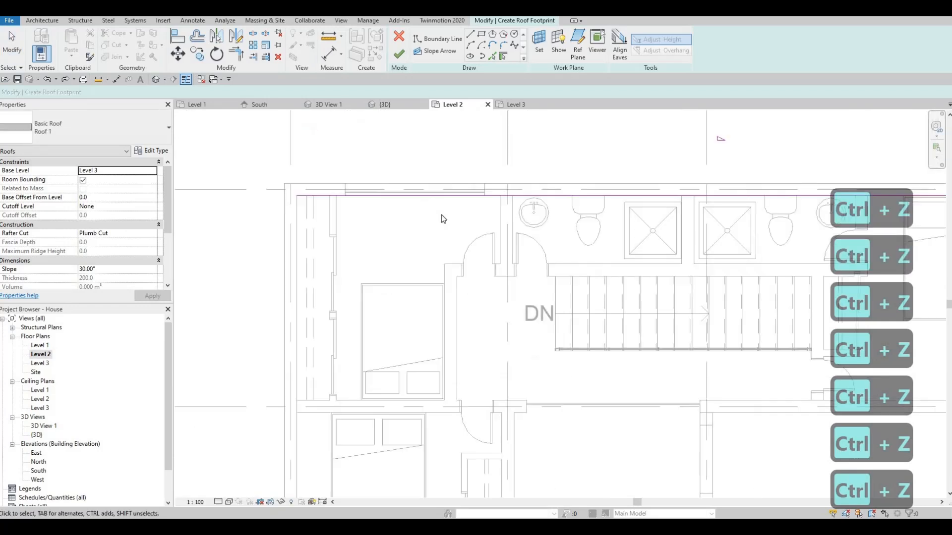
key("ctrl+z")
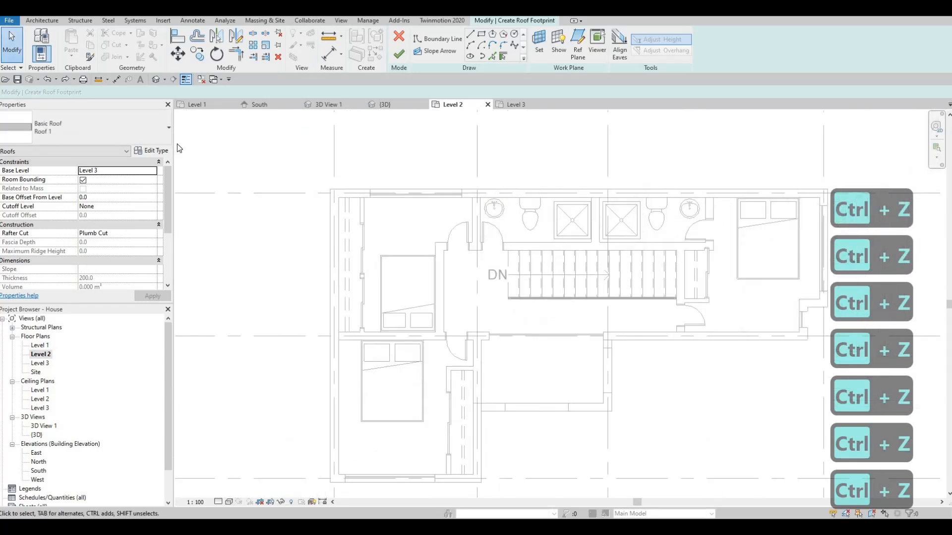
- Pick the roof boundary along the inner faces of the exterior walls, including the east notch, with slope definition turned off
left_click(491, 59)
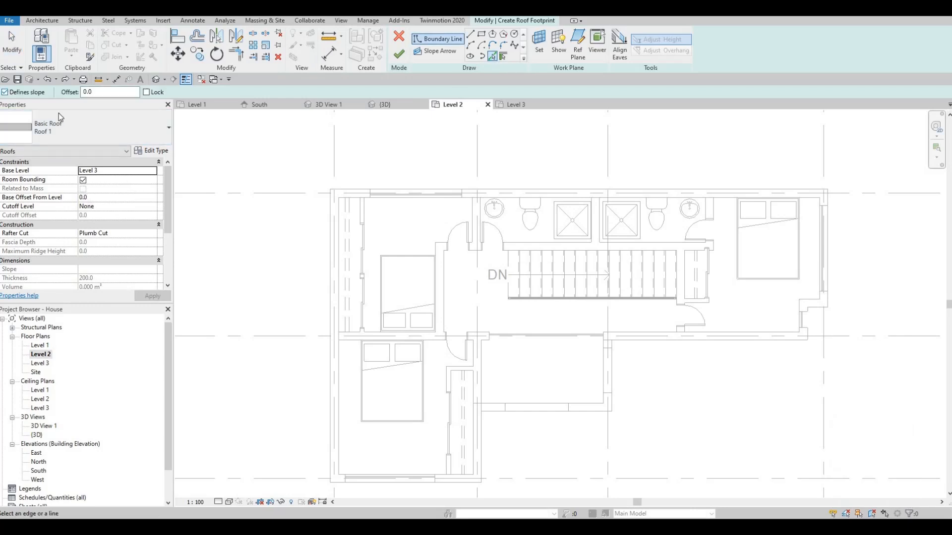
left_click(14, 93)
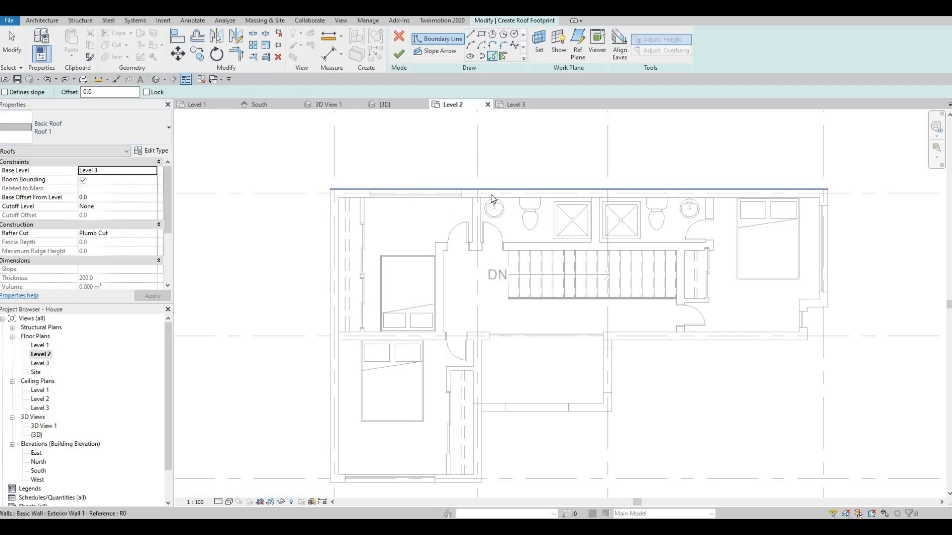
left_click(350, 197)
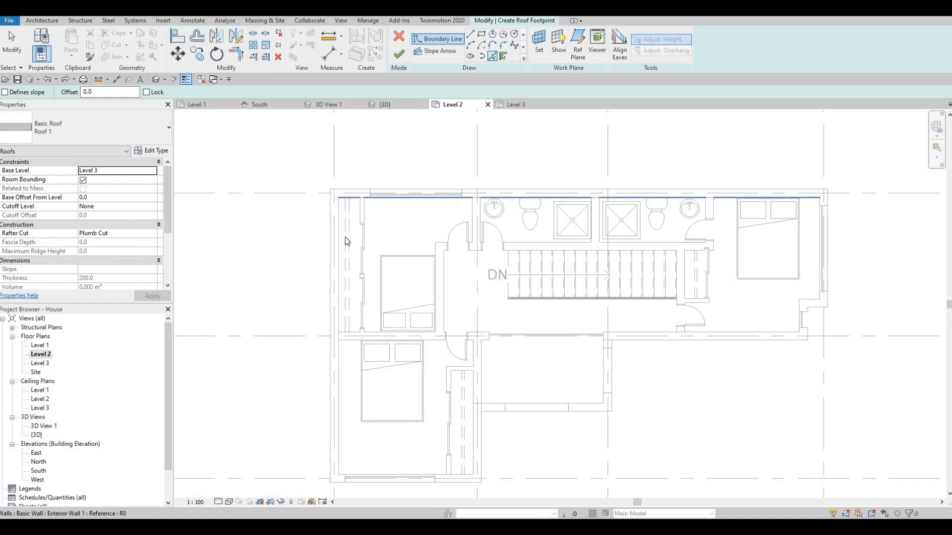
left_click(361, 476)
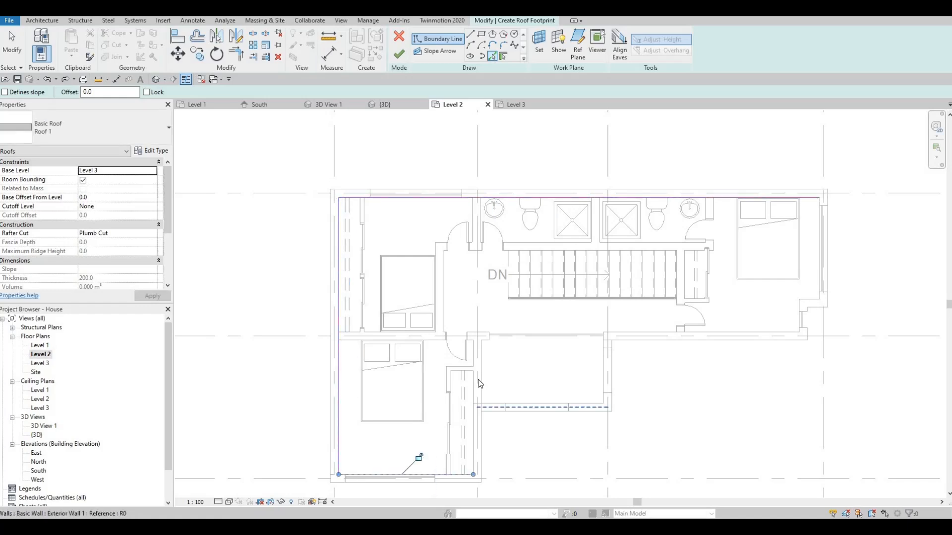
left_click(479, 350)
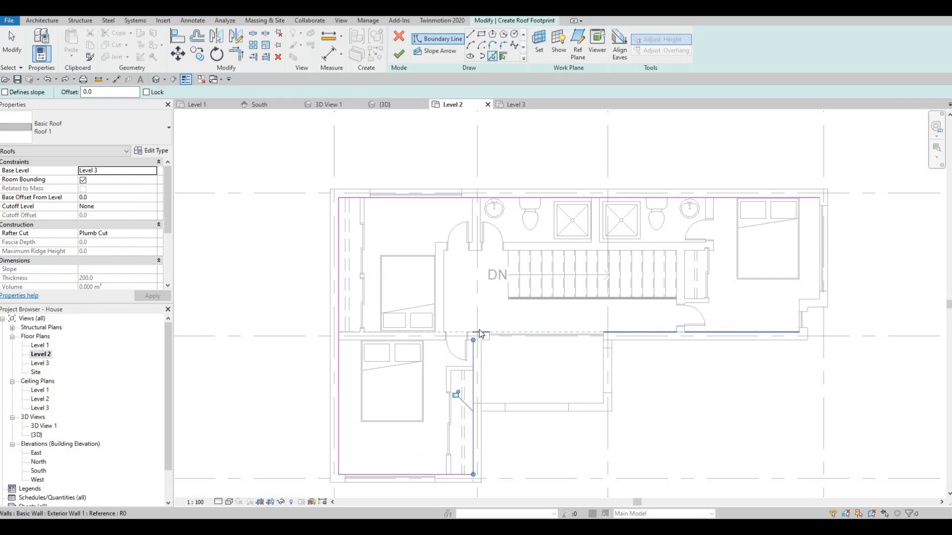
left_click(732, 333)
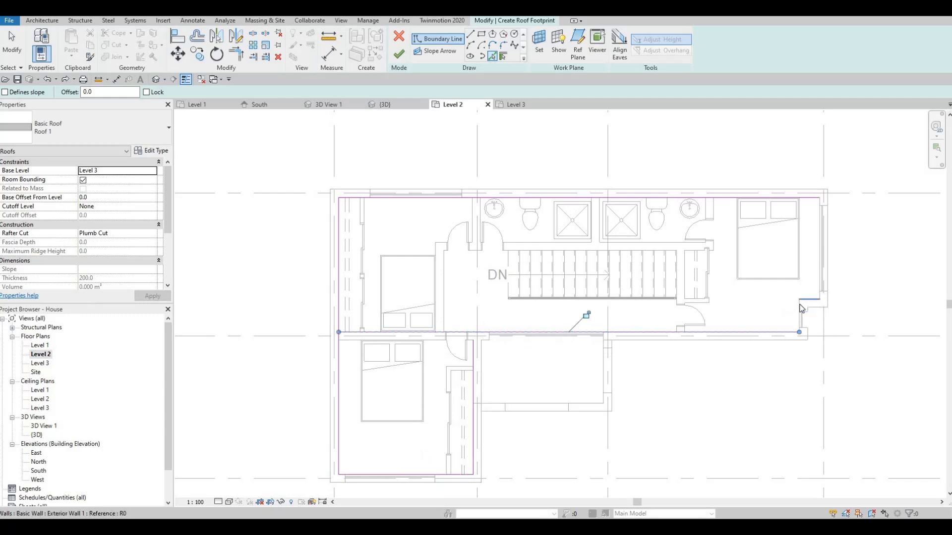
left_click(805, 303)
left_click(820, 204)
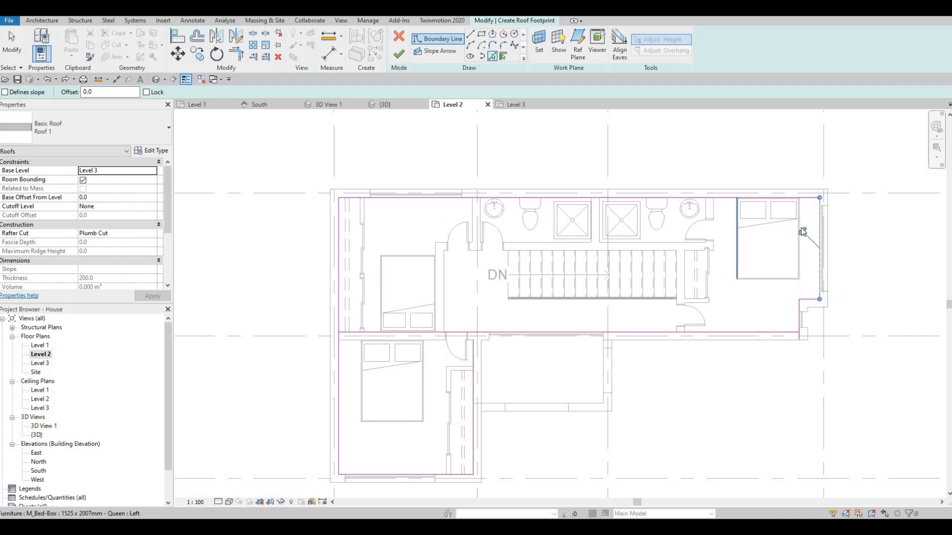
middle_click_drag(769, 214, 761, 235)
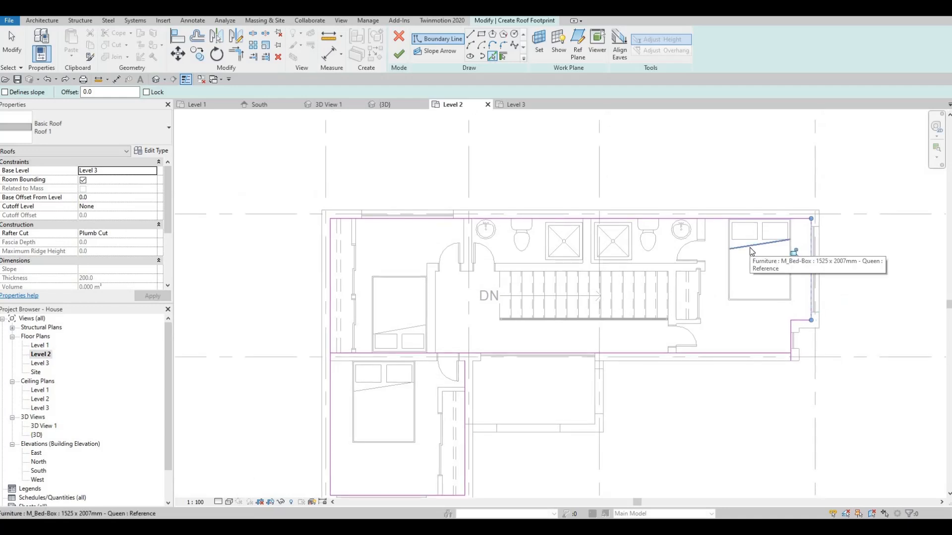
- Trim the roof boundary lines to clean corners at the L-shape's inner corner and the southeast notch
key("t")
key("r")
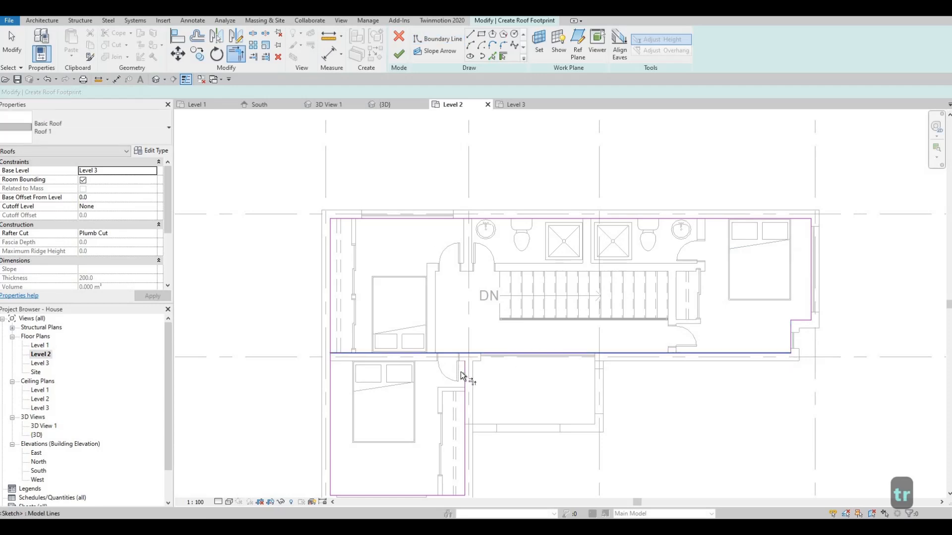
left_click(466, 358)
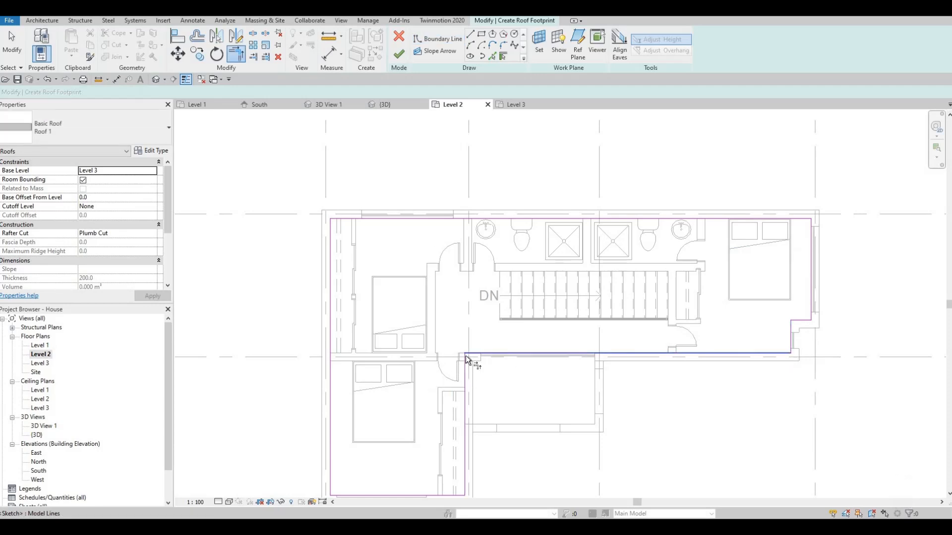
middle_click_drag(369, 446, 399, 400)
middle_click_drag(466, 229, 461, 264)
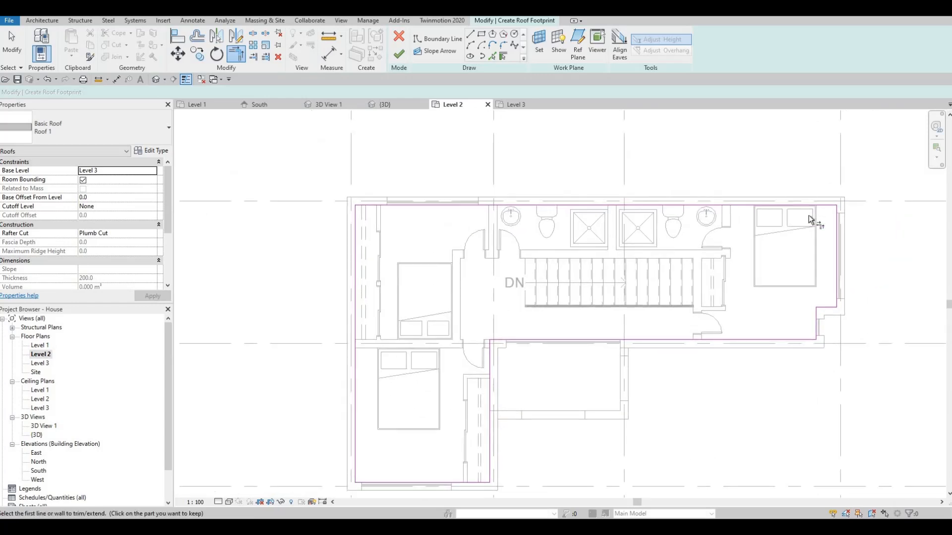
mouse_move(676, 262)
middle_mouse_down()
mouse_move(665, 221)
mouse_move(681, 244)
middle_mouse_up()
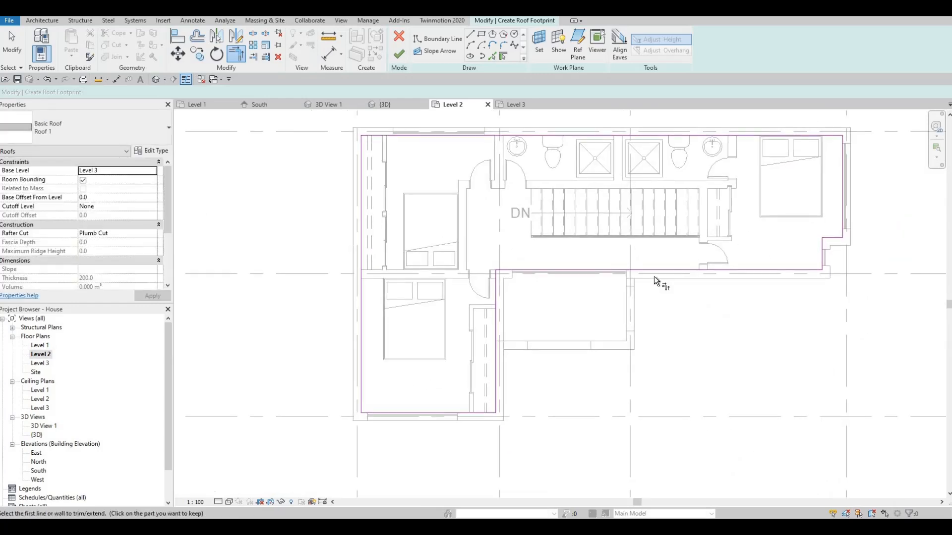
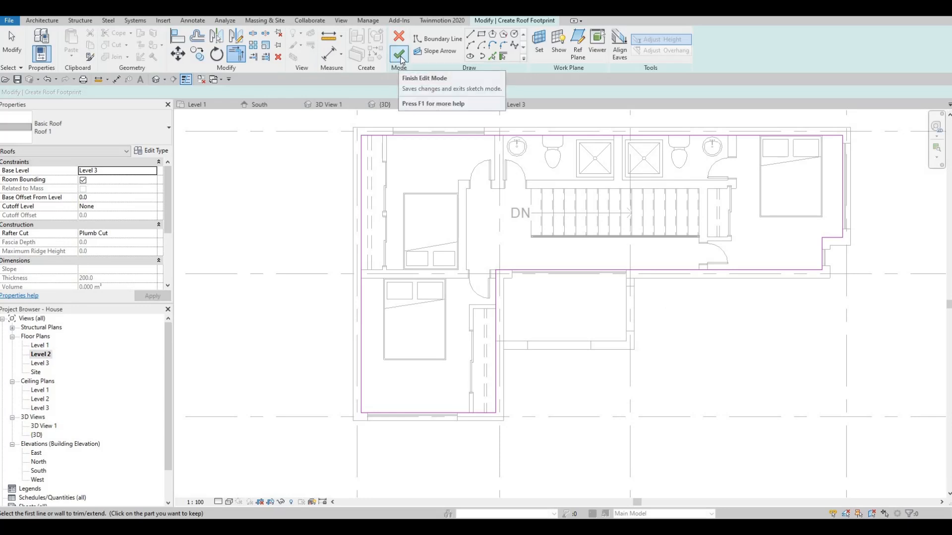
- Finish the roof footprint sketch and set the roof's base offset from Level 3 to -200
left_click(400, 54)
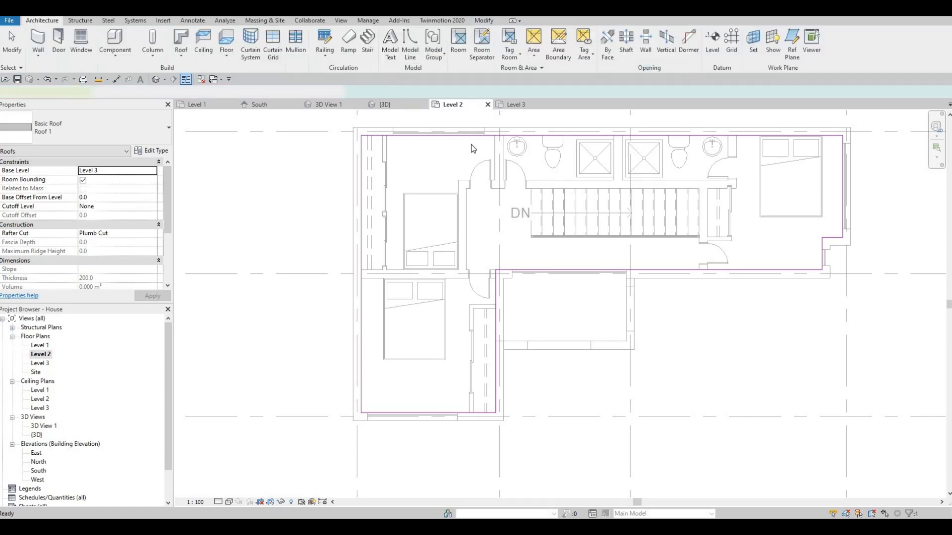
left_click(160, 80)
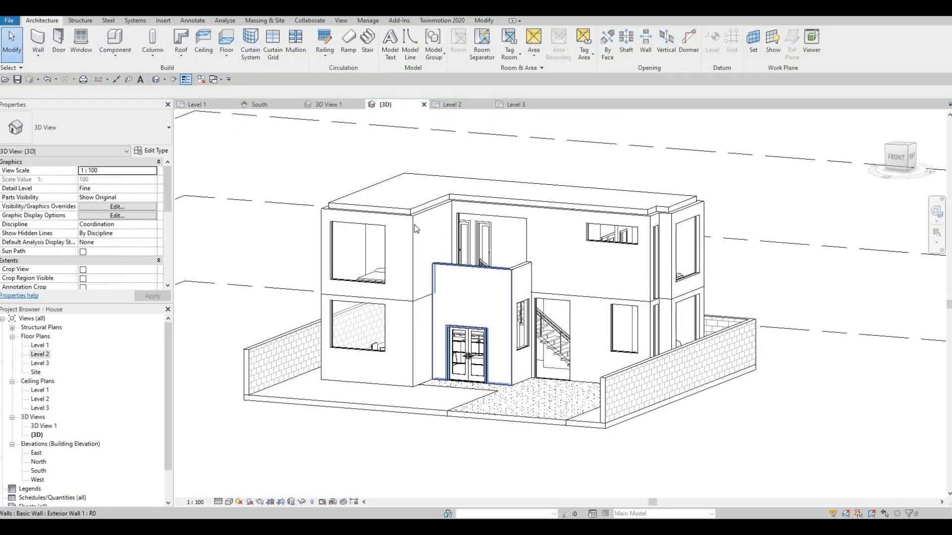
left_click(422, 198)
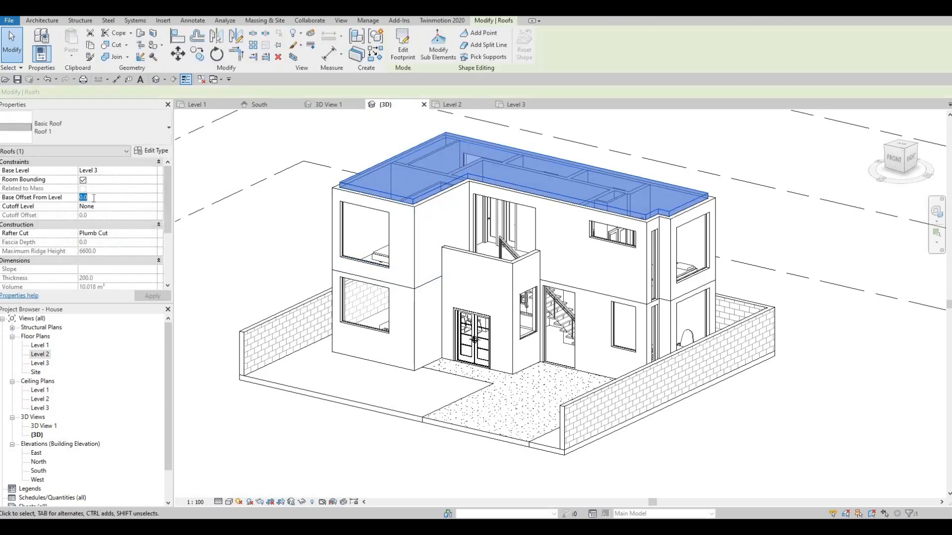
type("-20")
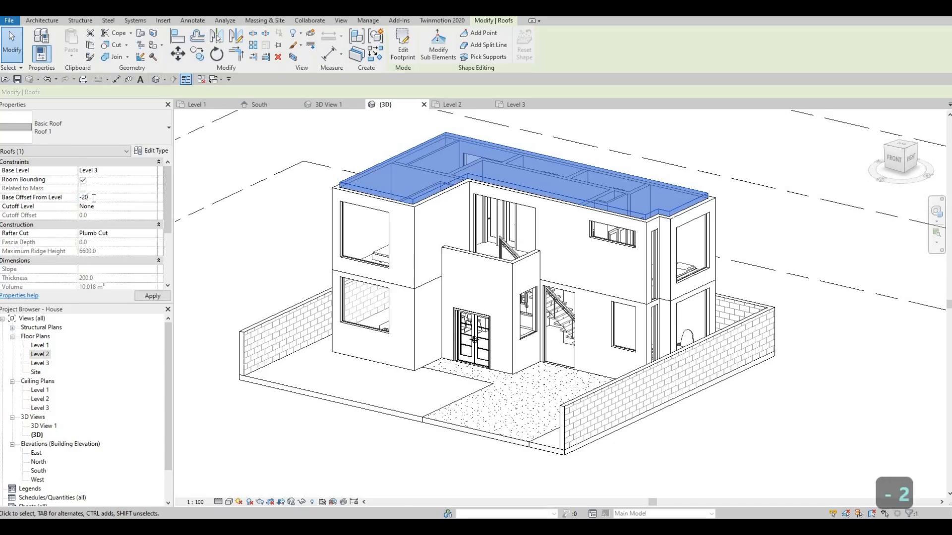
type("0")
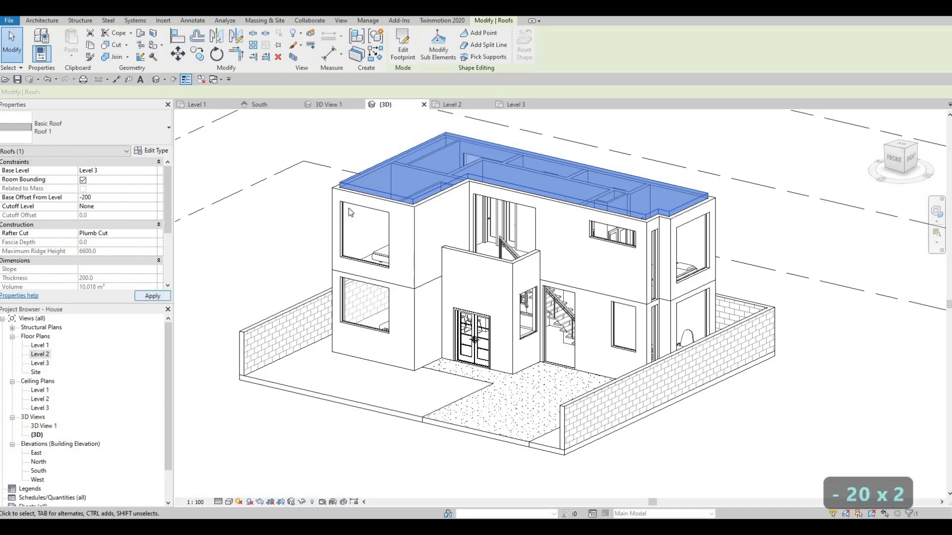
scroll(393, 186, "up", 5)
key("Escape")
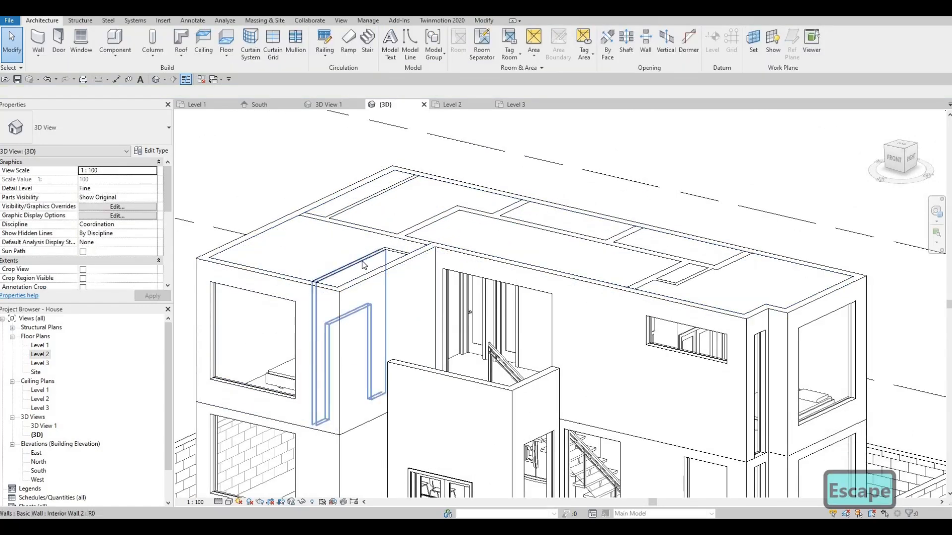
- Attach the tops of all the Level 2 interior walls to the underside of the flat roof
left_click(390, 256)
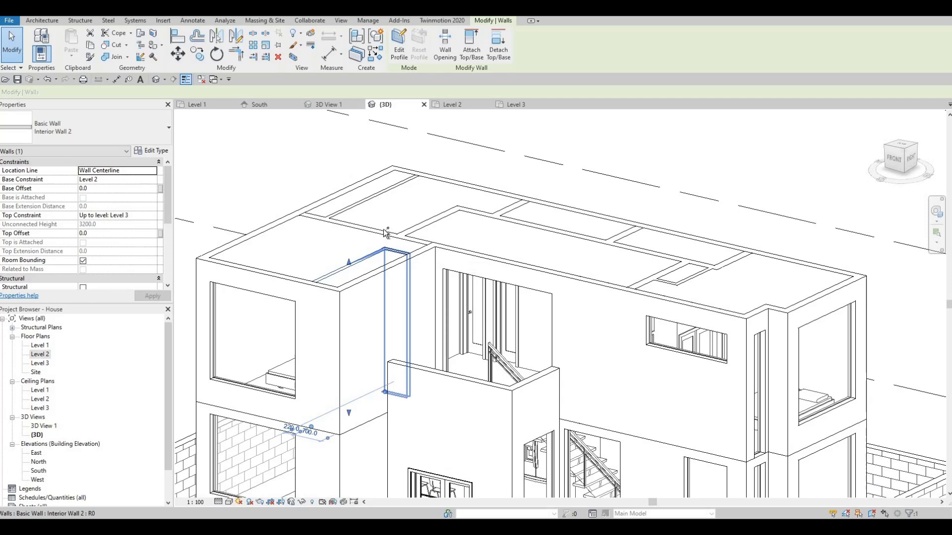
left_click(386, 231, "ctrl")
left_click(376, 195, "ctrl")
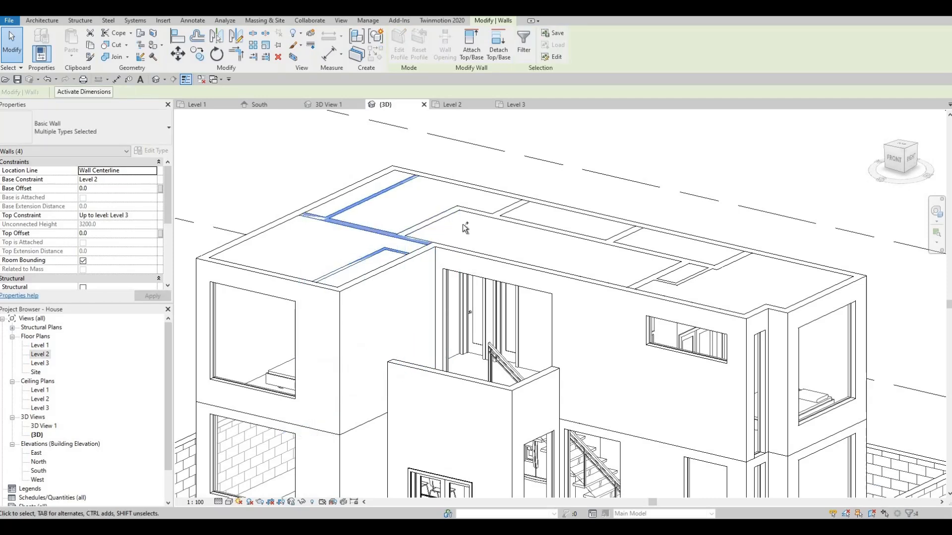
left_click(429, 221, "ctrl")
left_click(513, 217, "ctrl")
left_click(517, 206, "ctrl")
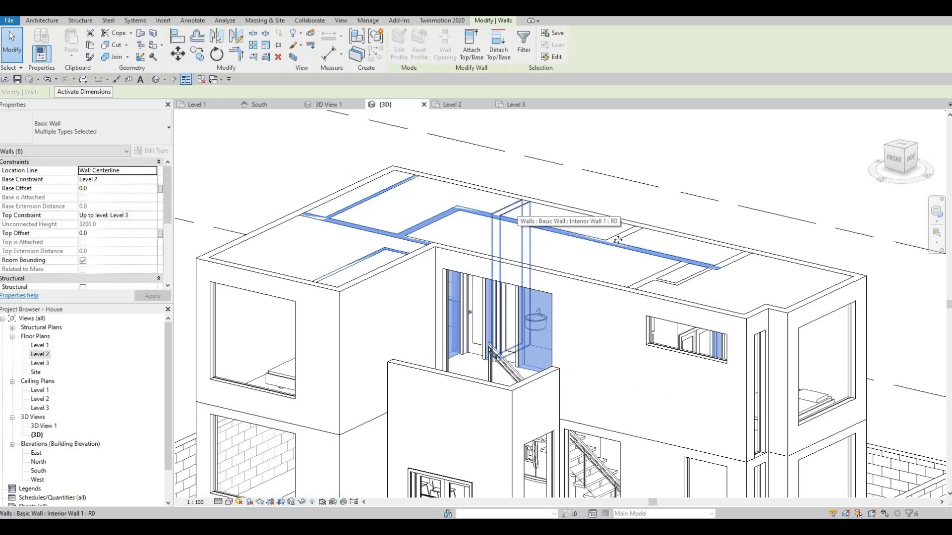
left_click(628, 234, "ctrl")
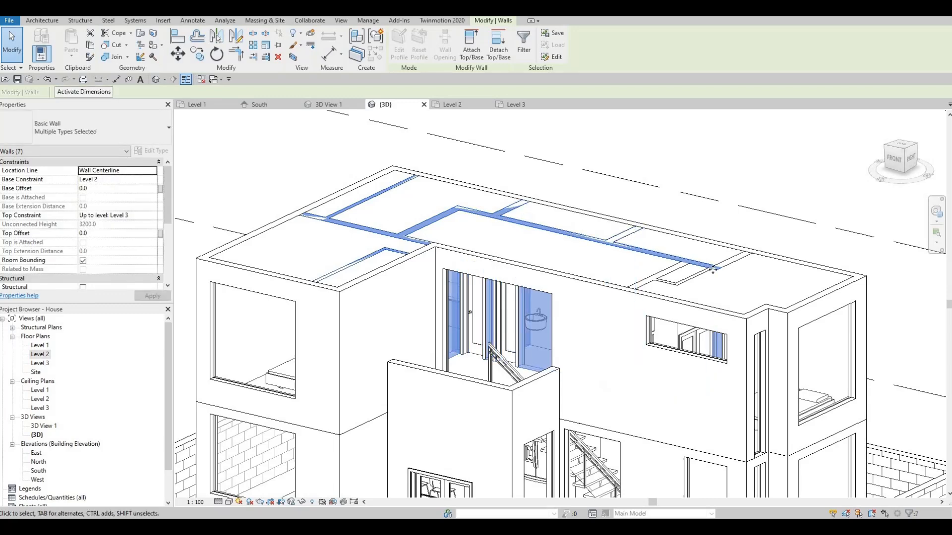
left_click(670, 281, "ctrl")
left_click(689, 279, "ctrl")
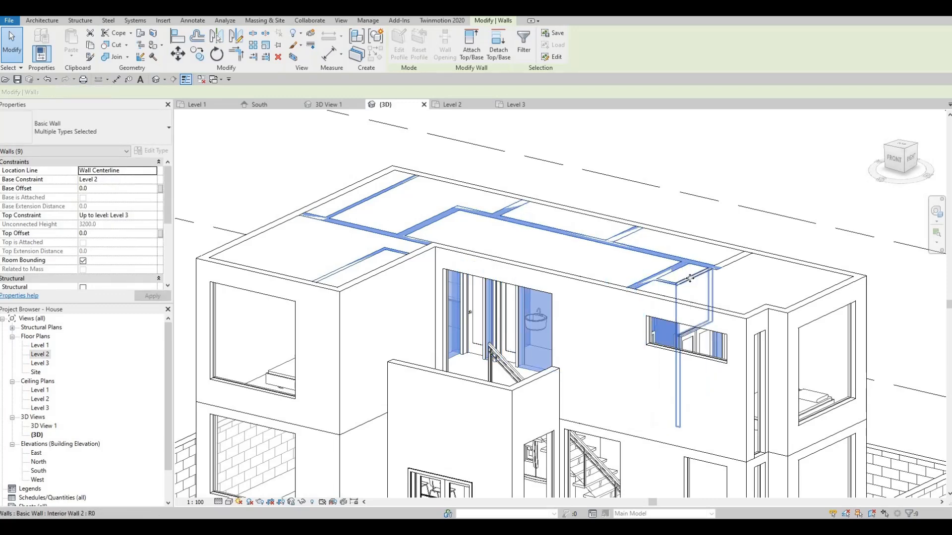
left_click(725, 262, "ctrl")
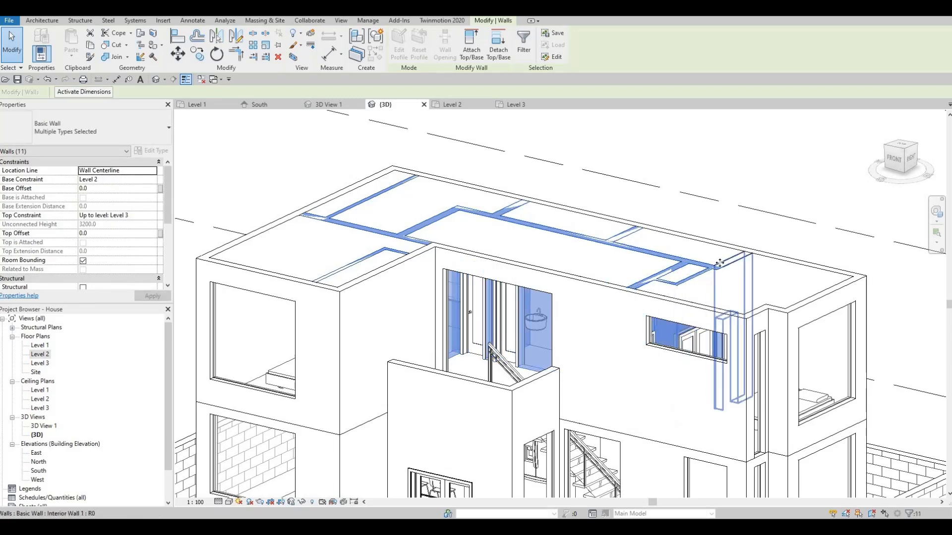
left_click(472, 50)
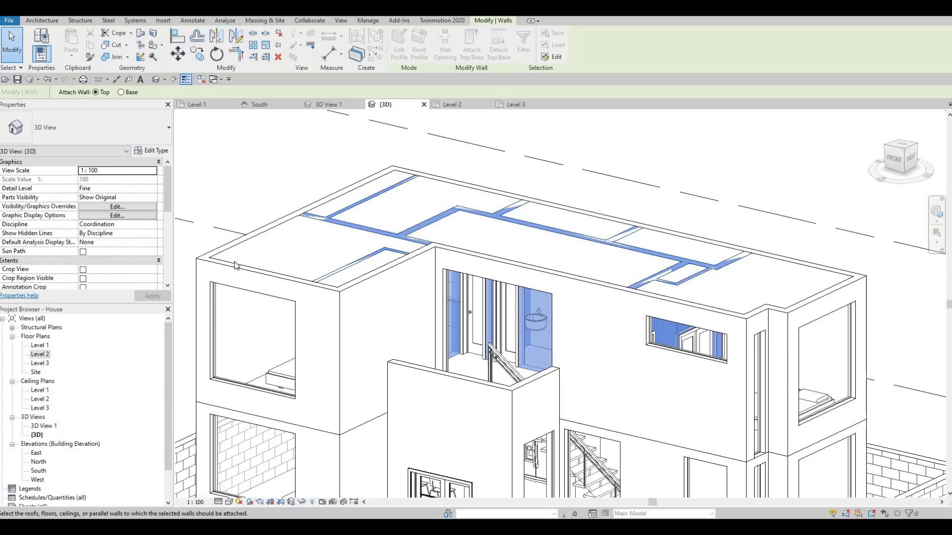
left_click(235, 265)
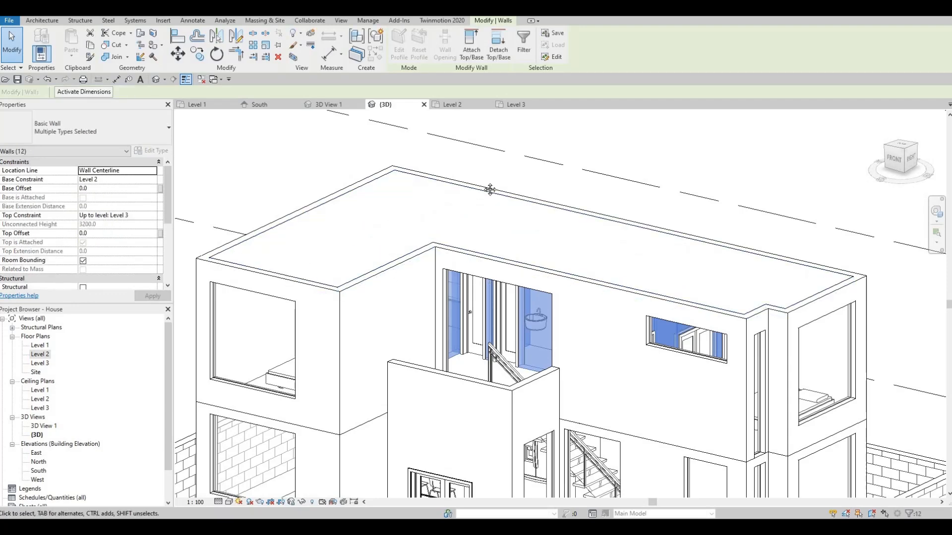
scroll(442, 253, "down", 2)
middle_click_drag(443, 252, 447, 155)
key("Escape")
key("Escape")
- Lower the top of the front wall above the double entrance door to parapet height
middle_click_drag(488, 274, 385, 319, "shift")
middle_click_drag(492, 289, 538, 270, "shift")
middle_click_drag(459, 327, 461, 211, "shift")
left_click(460, 208)
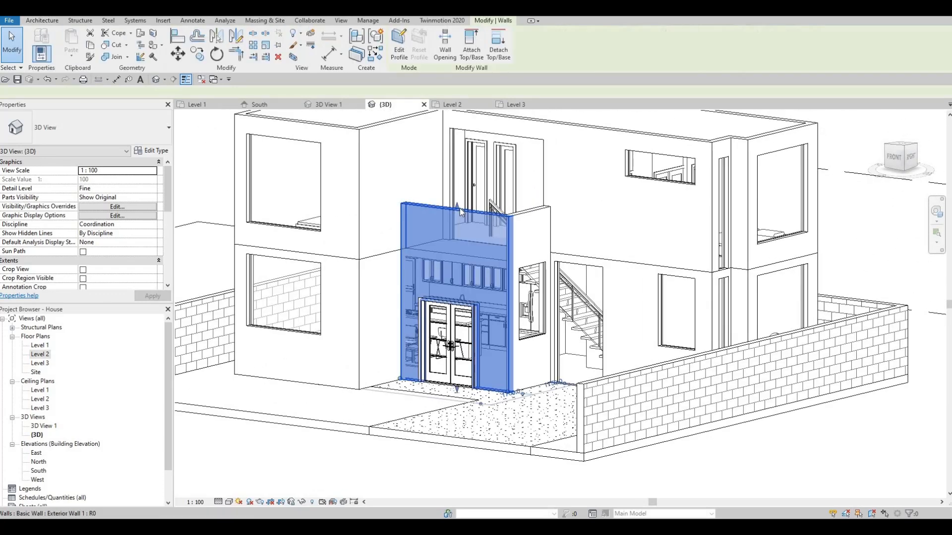
left_click_drag(457, 213, 457, 231)
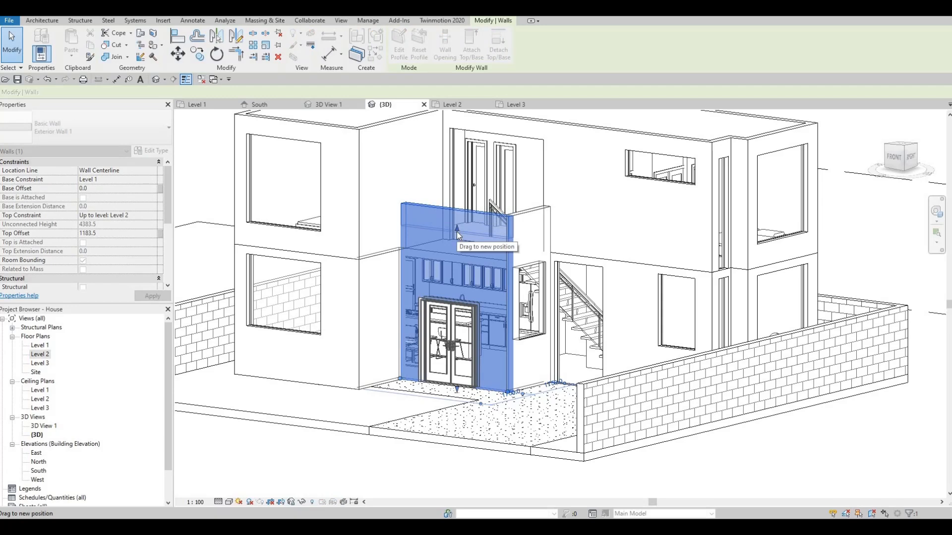
- Align the top of the entrance block's short side wall with the top of the front parapet wall
left_click_drag(525, 215, 525, 215)
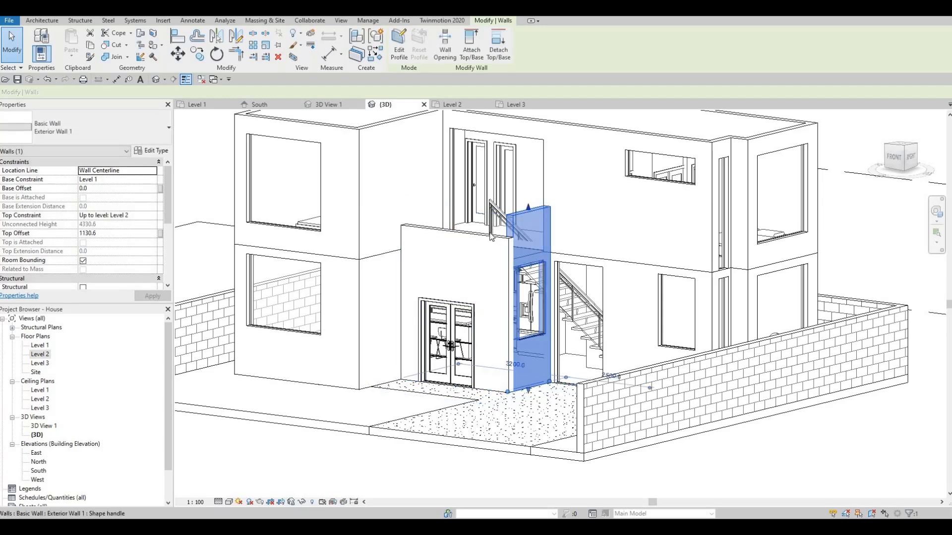
key("Escape")
scroll(490, 237, "up", 3)
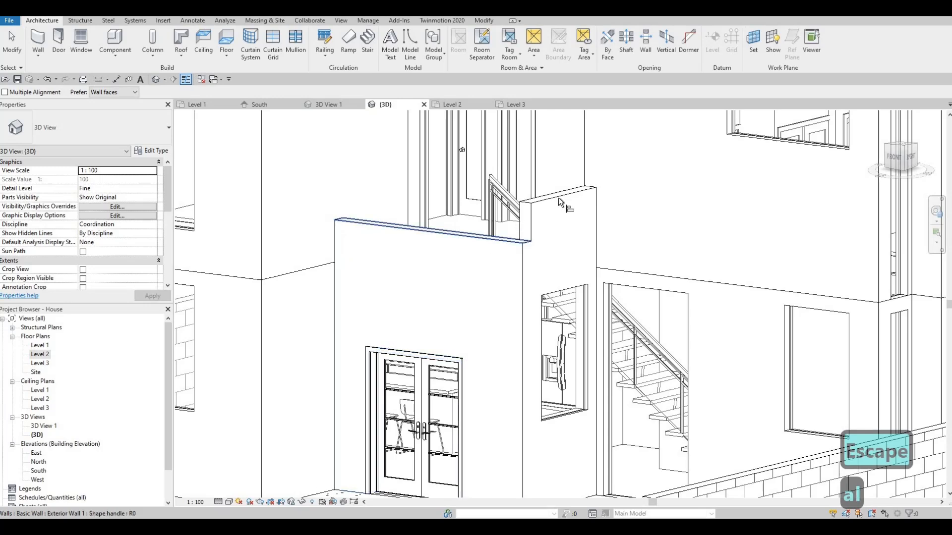
left_click(543, 196)
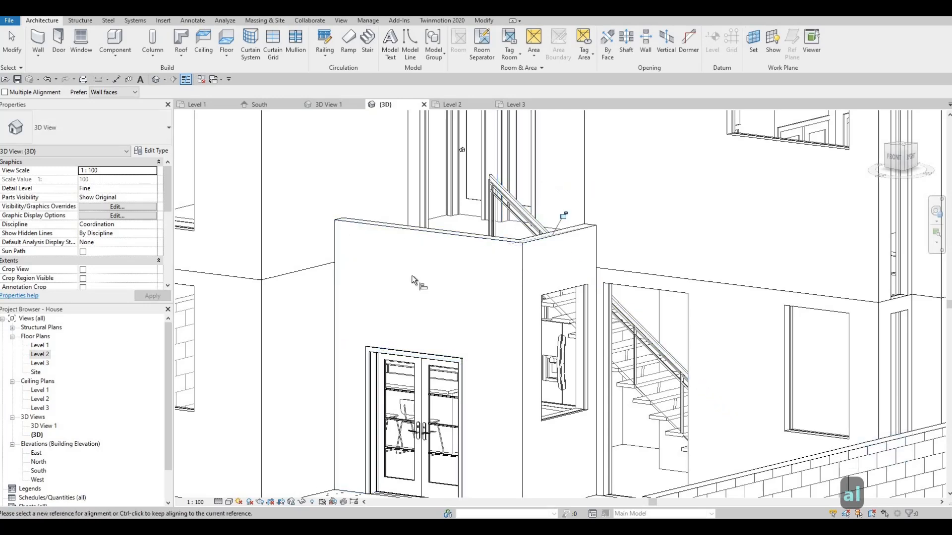
key("Escape")
key("Escape")
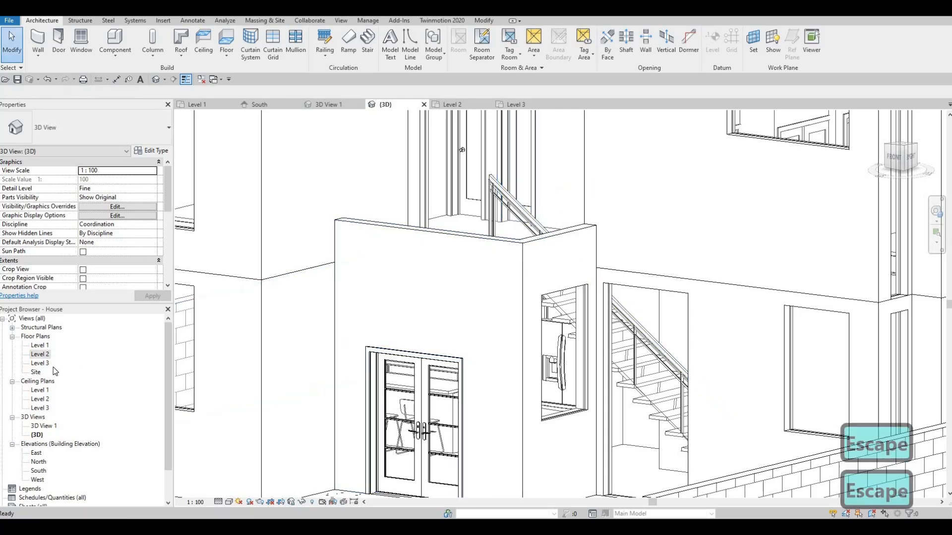
- On the Level 2 plan, draw a 3100 mm Curtain Wall along the centreline of the balcony's front parapet, up to Level 3
double_click(41, 355)
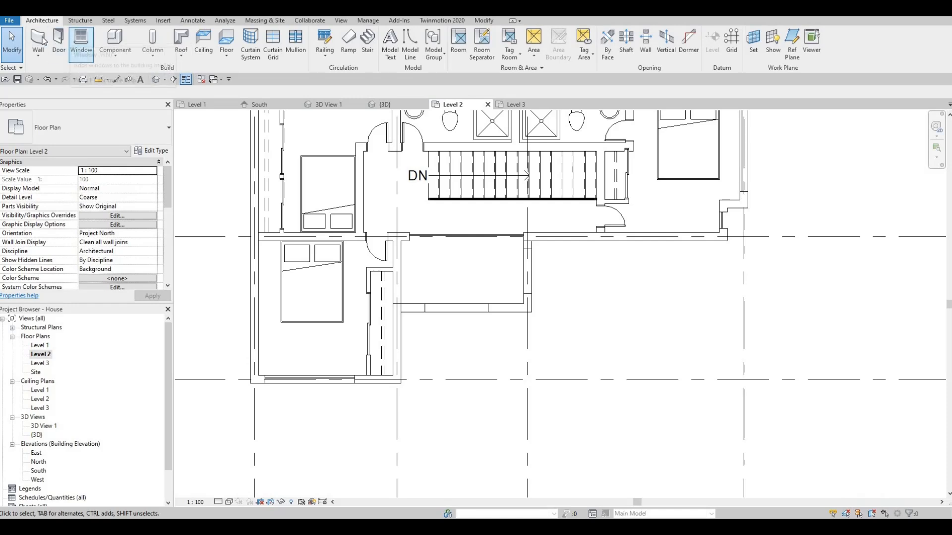
left_click(103, 131)
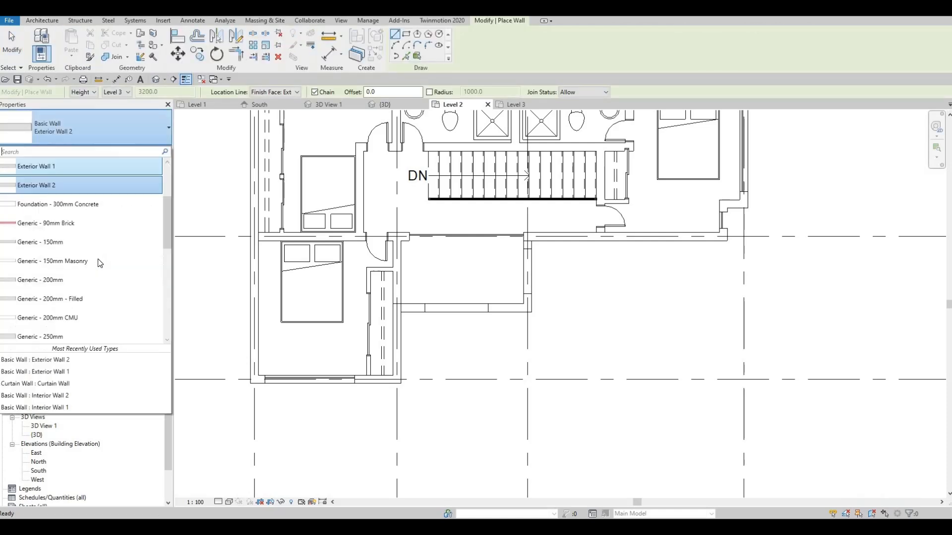
scroll(78, 274, "down", 2)
scroll(78, 273, "down", 3)
left_click(60, 257)
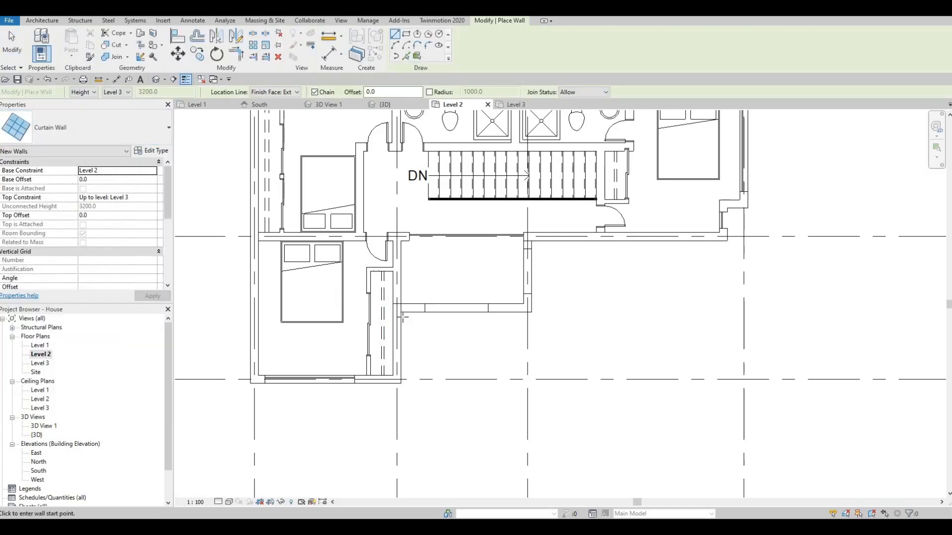
scroll(399, 312, "up", 2)
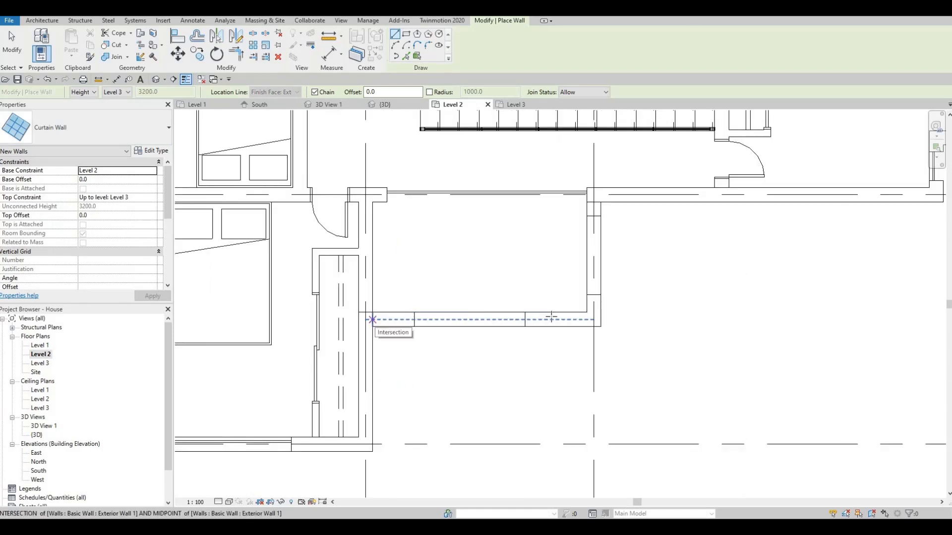
left_click(374, 318)
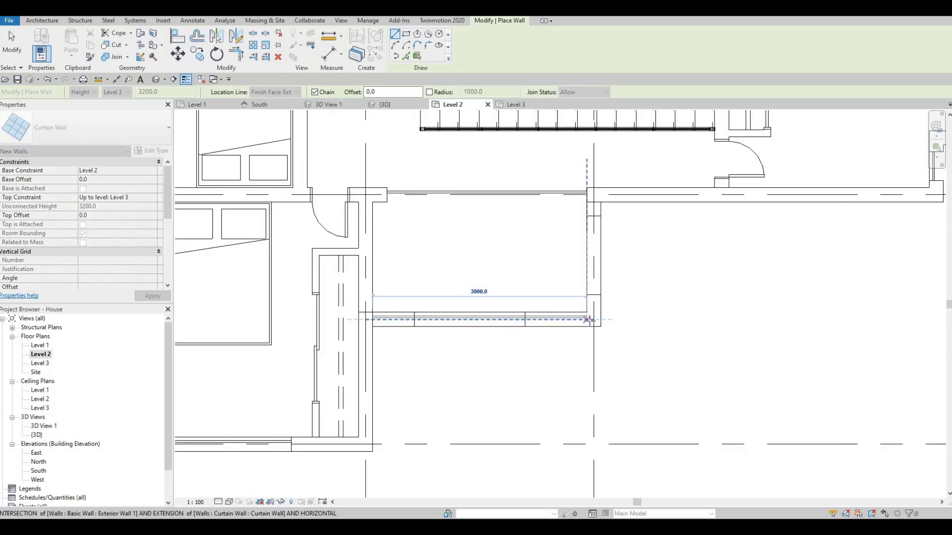
left_click(600, 286)
key("Escape")
- Draw a second Curtain Wall about 1600 mm long along the balcony's east parapet, ending at the front curtain wall
scroll(603, 208, "up", 2)
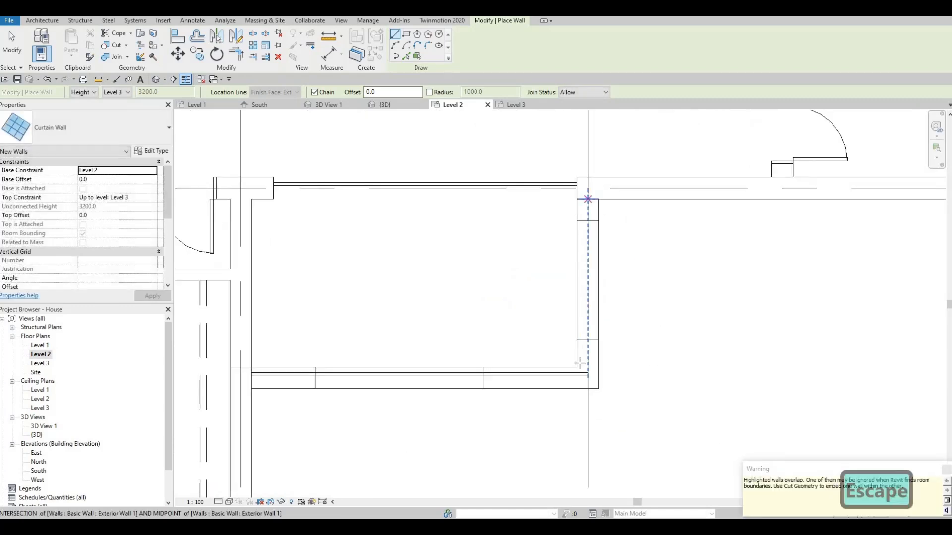
left_click(587, 198)
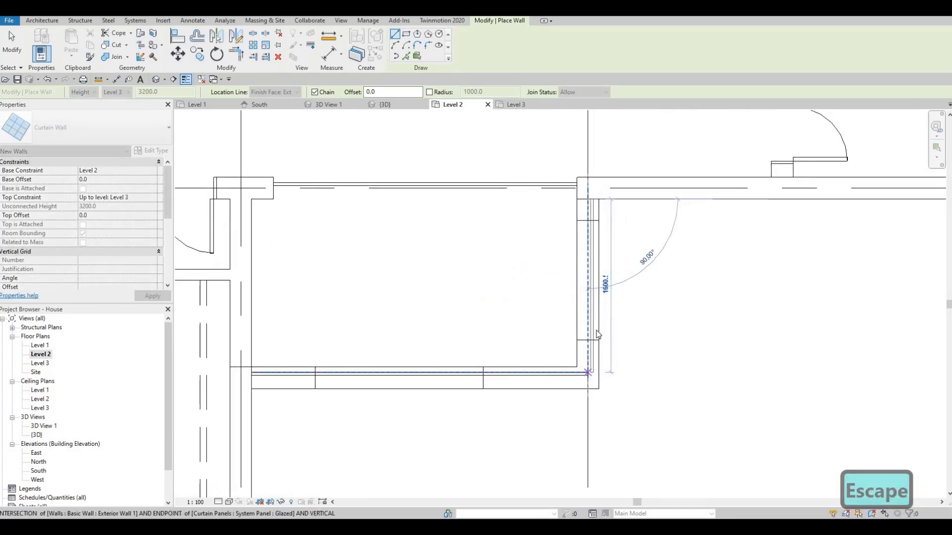
left_click(588, 372)
key("Escape")
key("Escape")
key("Escape")
- Flip the orientation of the east balcony curtain wall so its glazing sits on the inner side
scroll(599, 317, "up", 2)
left_click(597, 321)
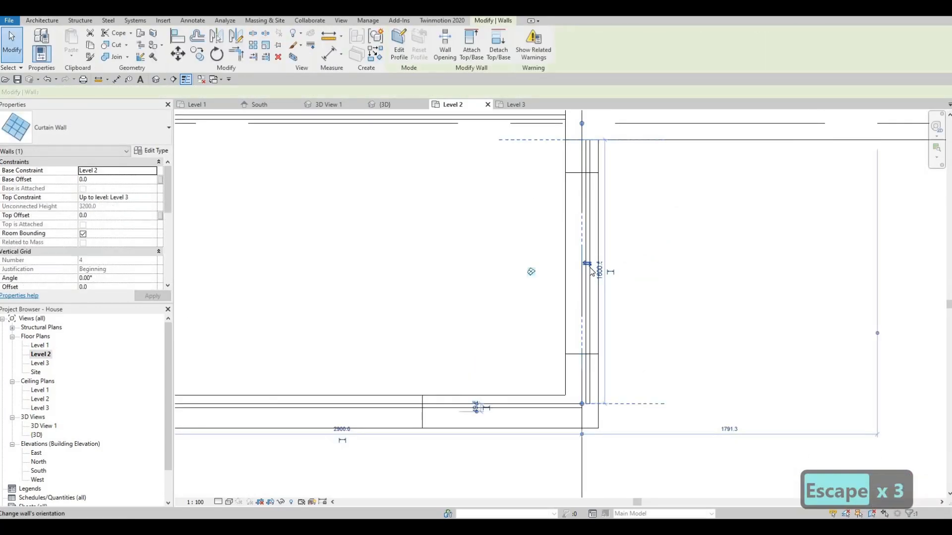
key("Escape")
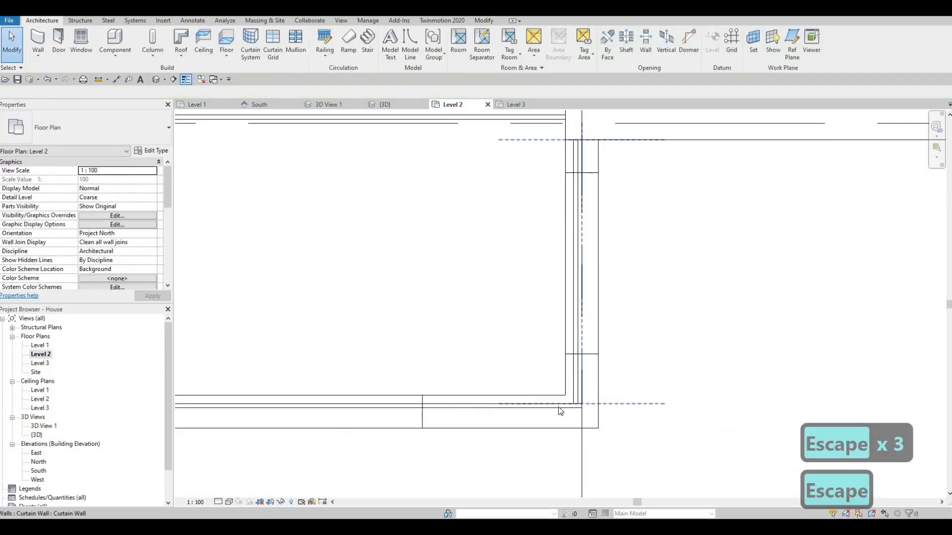
- Shorten the front balcony curtain wall at its east end to about 3080 mm to meet the side curtain wall
scroll(558, 406, "up", 1)
left_click(578, 410)
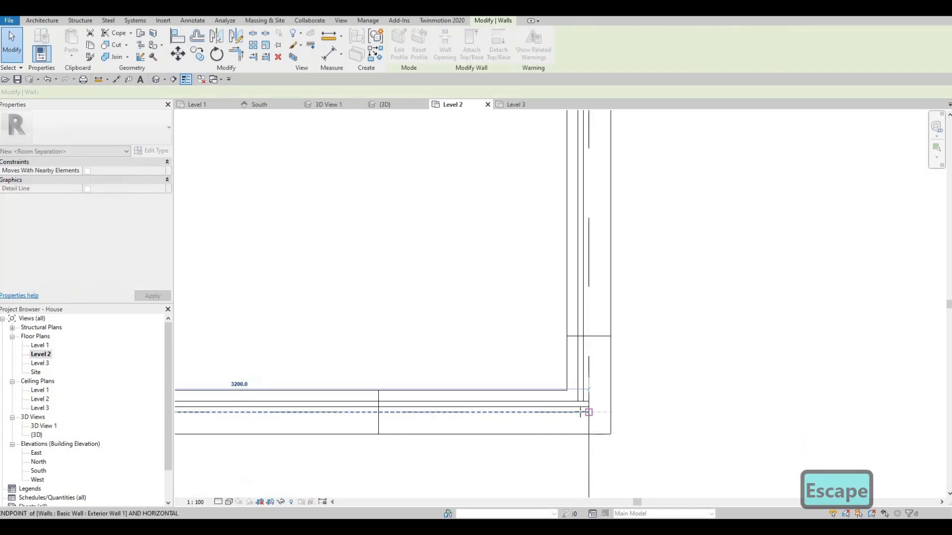
left_click(577, 411)
left_click_drag(576, 412, 584, 412)
key("Escape")
- In the 3D view, lower the front curtain wall's top offset to about -2156 mm and raise its base to the parapet's top
scroll(519, 330, "down", 2)
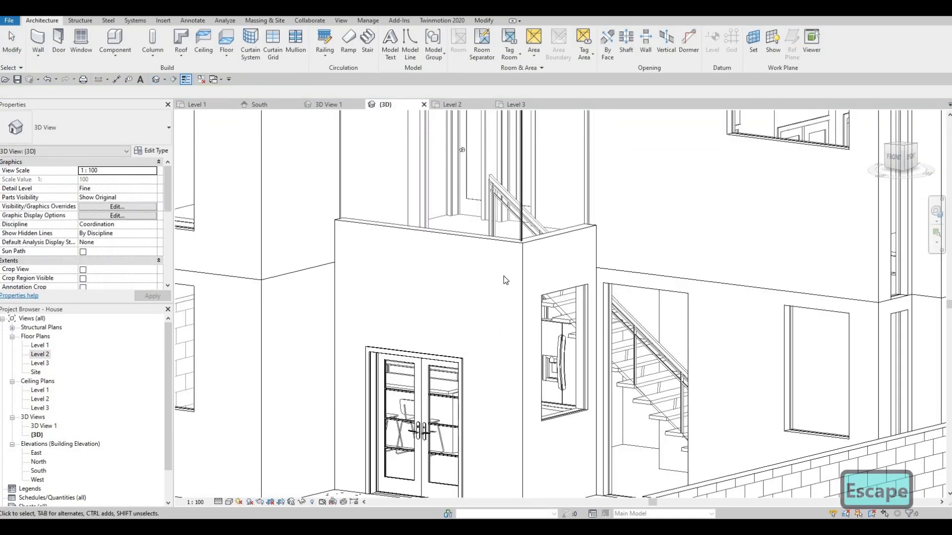
middle_click_drag(350, 475, 360, 455)
middle_click_drag(397, 155, 337, 266)
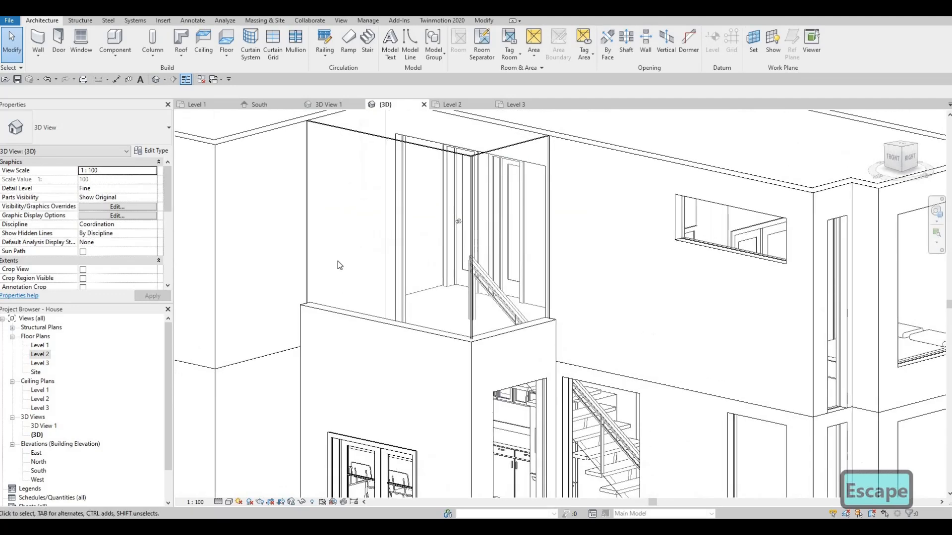
middle_click_drag(458, 177, 359, 230)
middle_click_drag(320, 202, 367, 182)
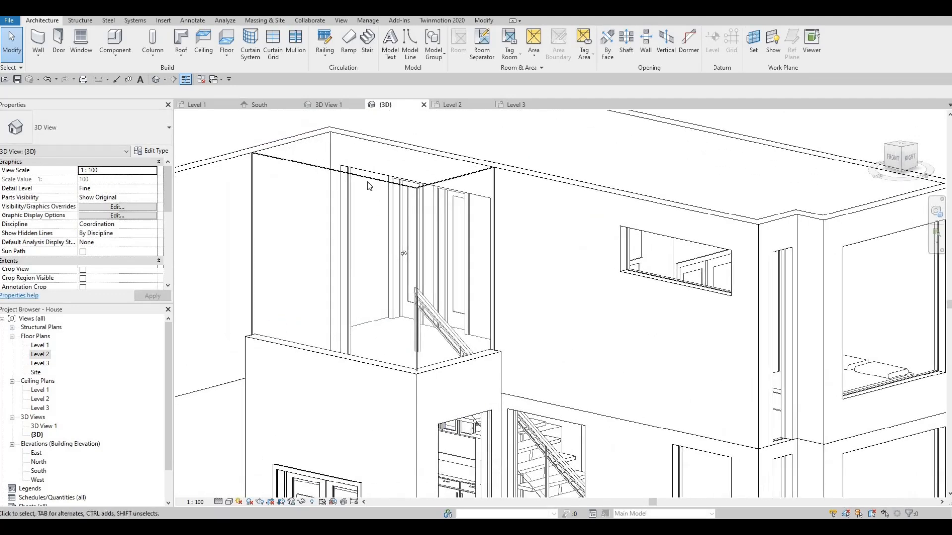
left_click(339, 171)
left_click_drag(341, 302, 342, 342)
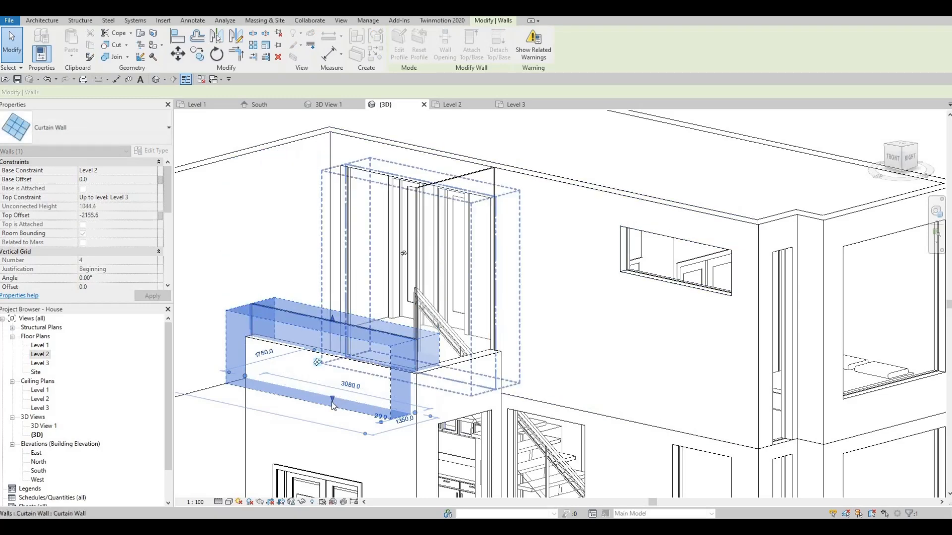
left_click_drag(332, 399, 340, 347)
key("Escape")
key("Escape")
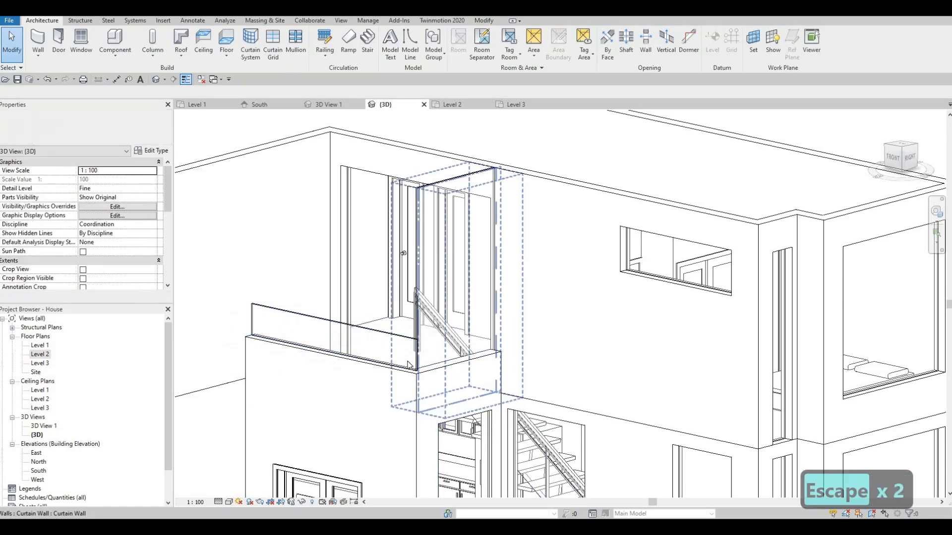
- Align the east balcony curtain wall's top with the front curtain wall's top and raise its base to the parapet's top
key("l")
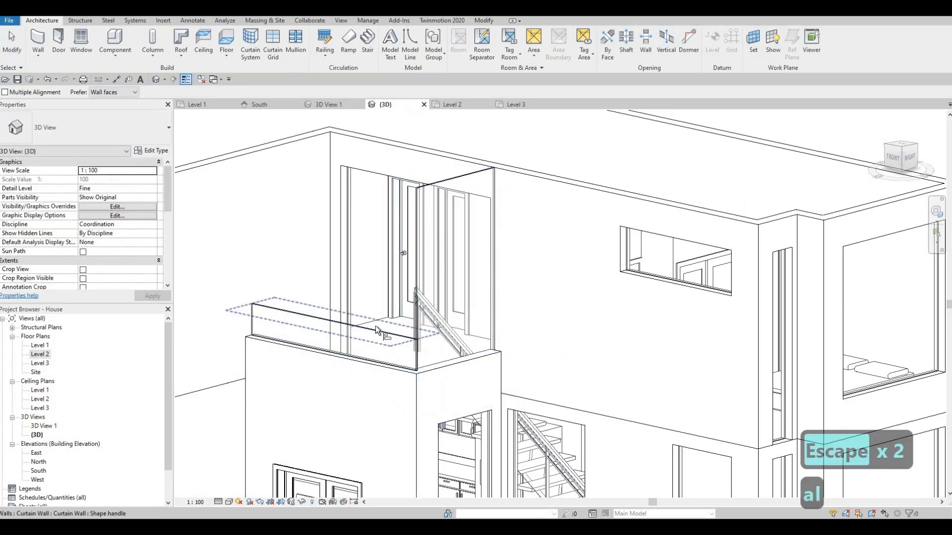
left_click(375, 328)
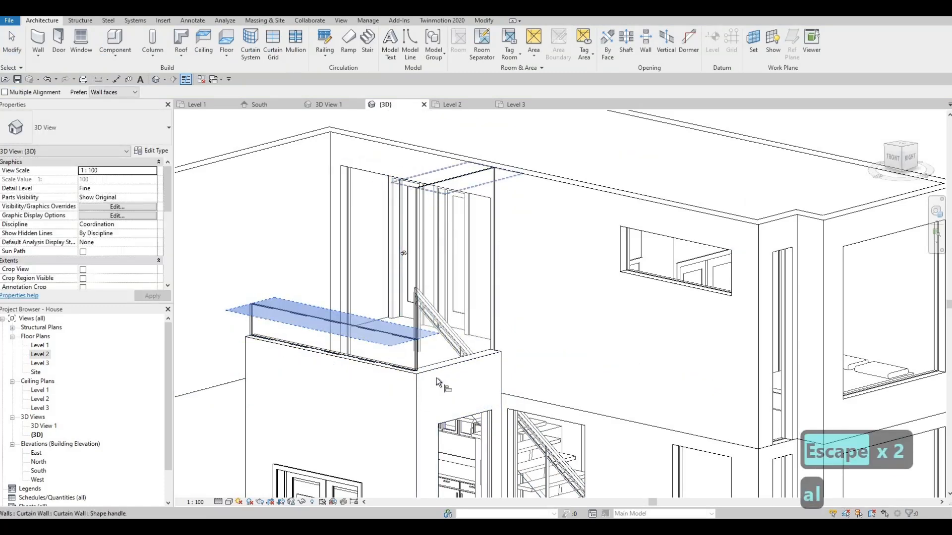
key("Escape")
key("Escape")
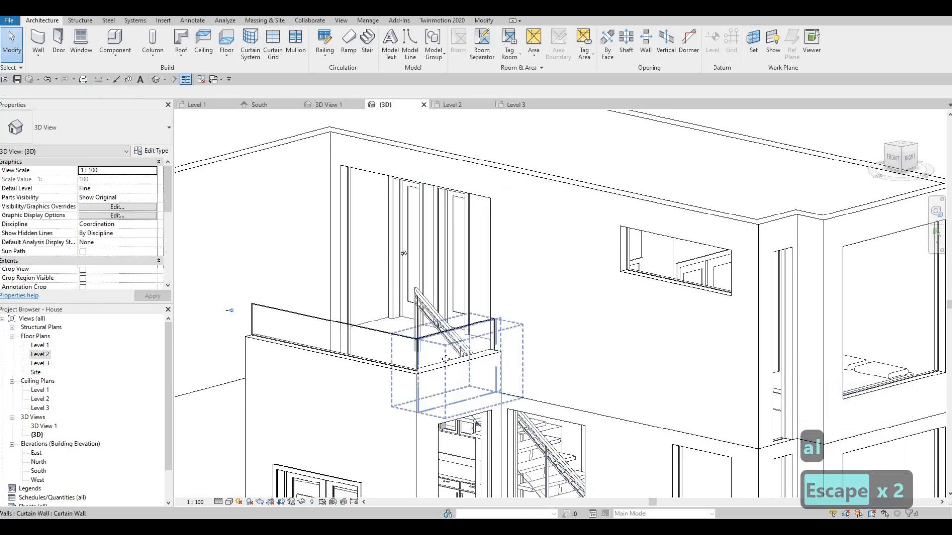
left_click(456, 413)
left_click_drag(462, 371, 462, 350)
key("Escape")
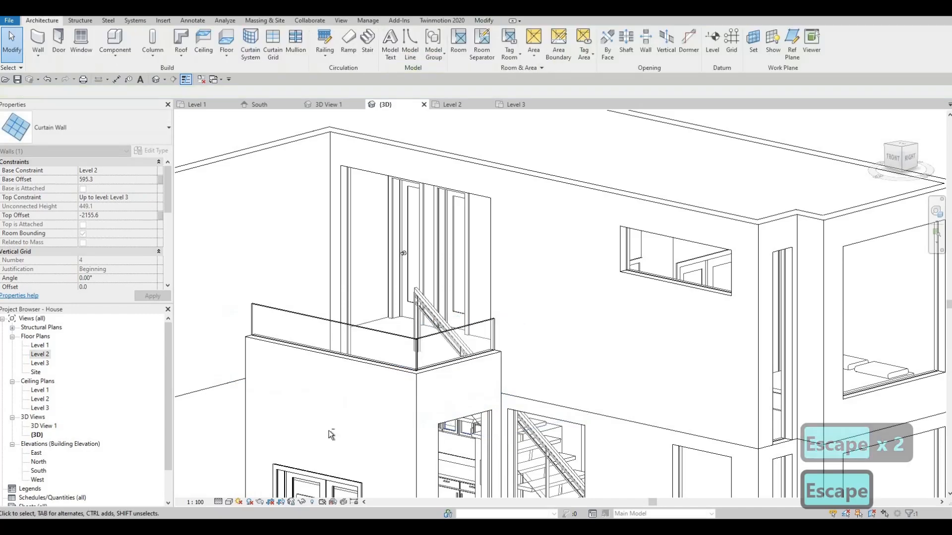
key("Escape")
- Try raising the front balcony curtain wall's top offset to about -2117 mm, and undo the change
middle_click_drag(387, 403, 416, 293, "shift")
middle_click_drag(409, 441, 427, 311)
scroll(426, 311, "down", 2)
middle_click_drag(318, 394, 309, 407, "shift")
middle_click_drag(353, 371, 375, 379, "shift")
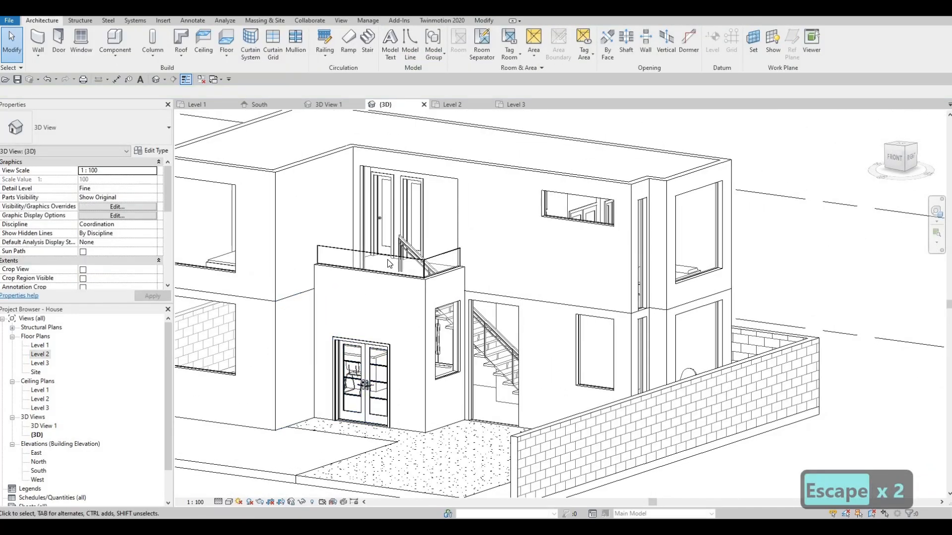
scroll(389, 263, "up", 1)
left_click(392, 258)
scroll(371, 255, "up", 3)
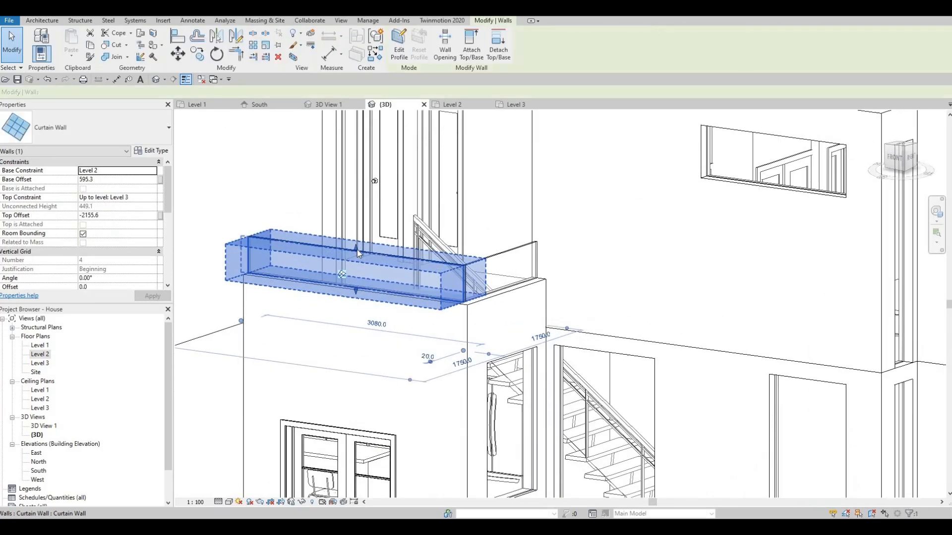
left_click_drag(356, 248, 483, 260)
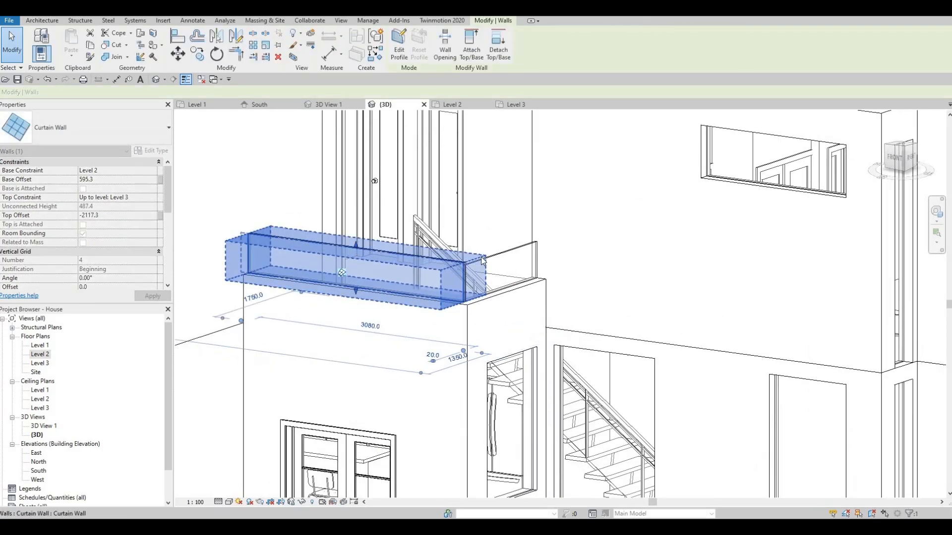
key("Escape")
scroll(483, 260, "up", 2)
key("ctrl+z")
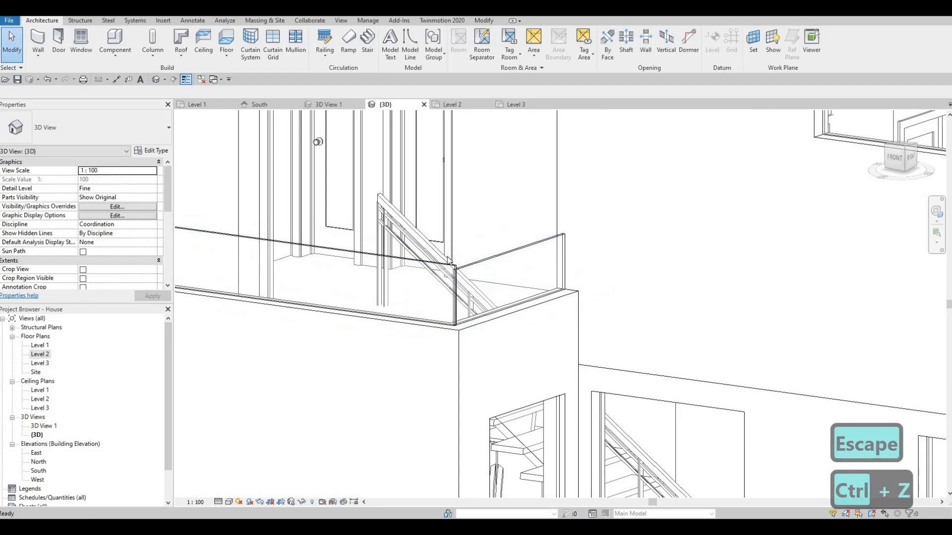
- Examine the balcony's glass railings and the house's front facade from several angles
scroll(449, 260, "down", 2)
middle_click_drag(450, 359, 498, 278)
scroll(474, 244, "down", 1)
key("Escape")
middle_click_drag(372, 392, 408, 329, "shift")
scroll(391, 315, "down", 2)
middle_click_drag(441, 184, 412, 260)
scroll(348, 261, "down", 1)
scroll(387, 263, "up", 2)
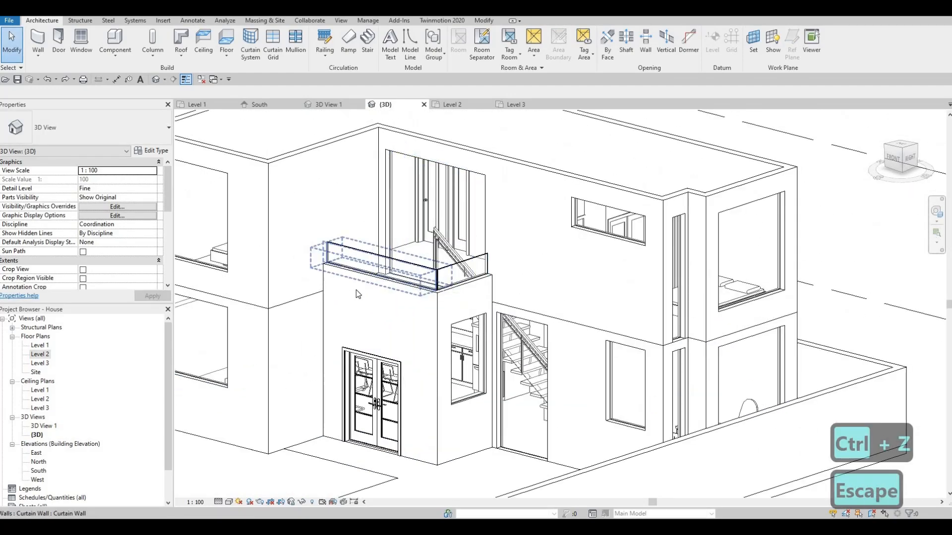
scroll(352, 330, "down", 1)
scroll(326, 346, "up", 1)
scroll(347, 343, "down", 2)
middle_click_drag(454, 342, 533, 261)
middle_click_drag(435, 293, 436, 305, "shift")
middle_click_drag(469, 227, 399, 183, "shift")
scroll(426, 210, "up", 2)
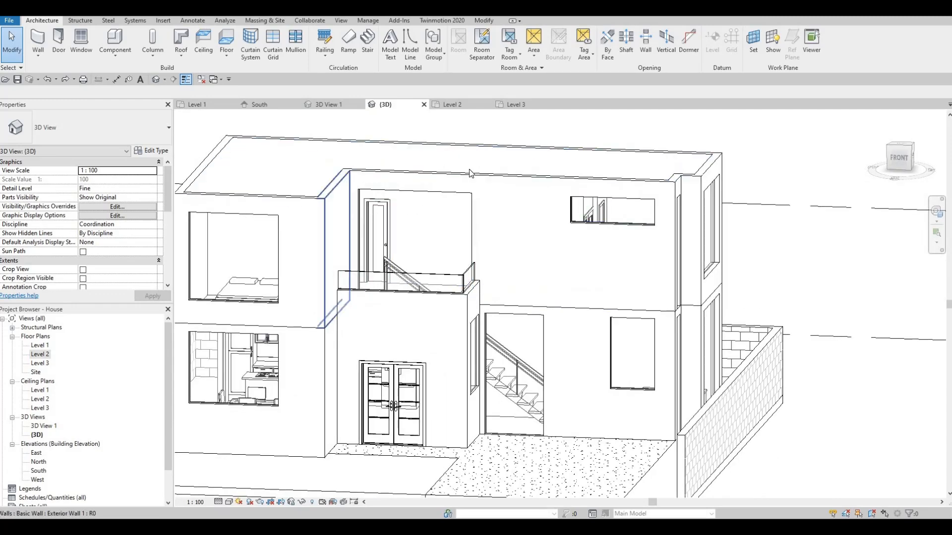
- Lower the top offset of the Level 2 bedroom's front curtain-wall window to about -632 mm
middle_click_drag(295, 282, 385, 268)
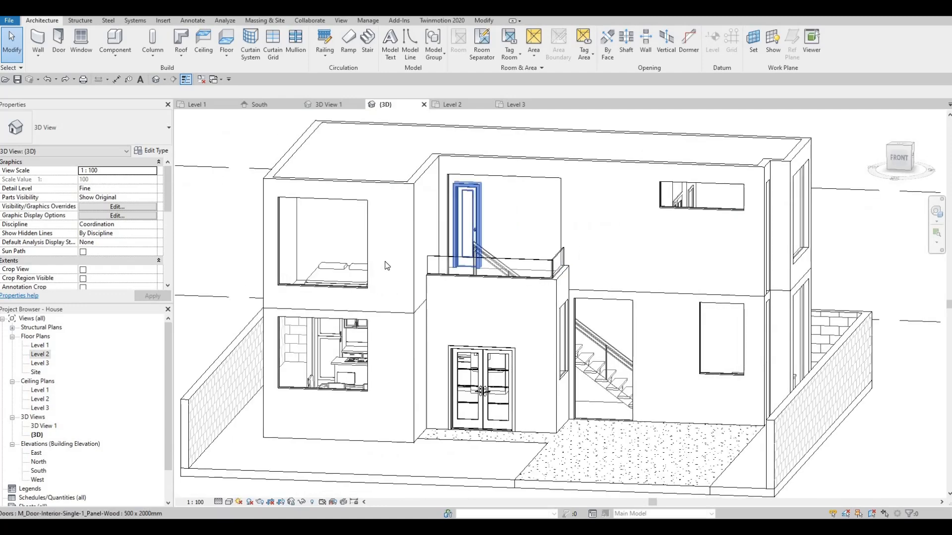
left_click(325, 200)
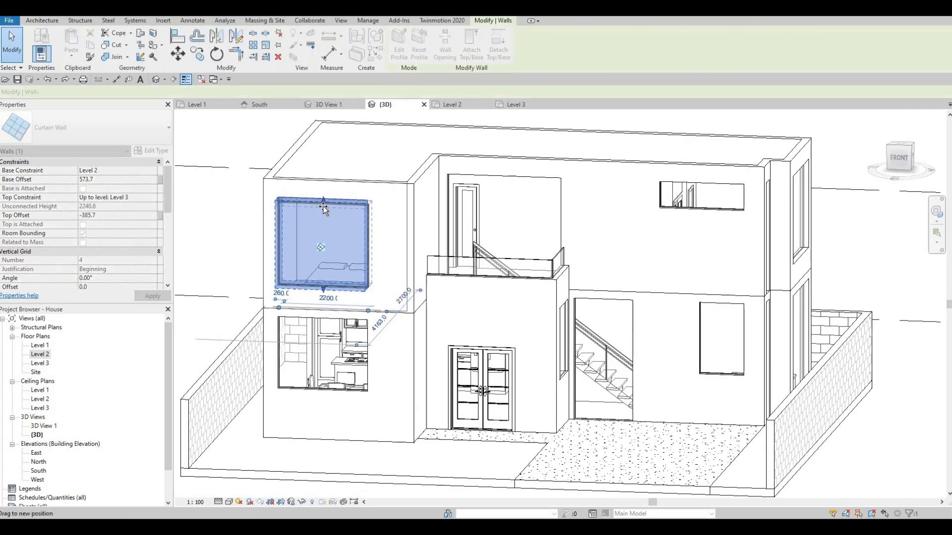
key("Escape")
key("Escape")
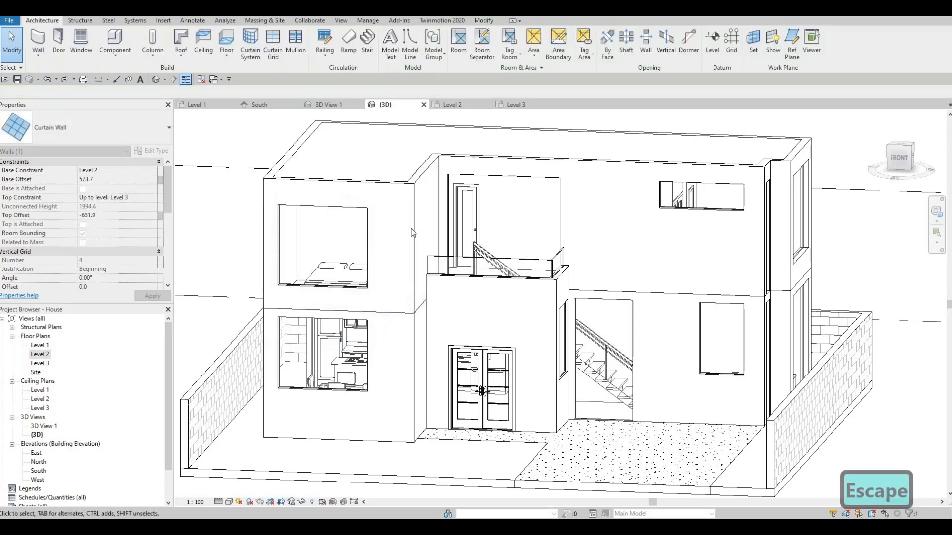
- Align the top of the tall curtain wall behind the balcony with the lowered front bedroom window's top
key("a")
key("l")
left_click(348, 212)
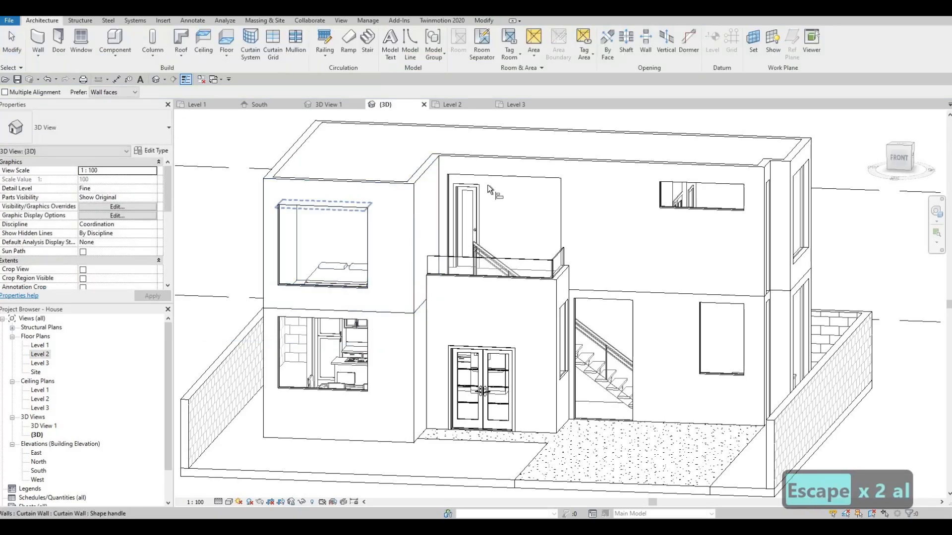
left_click(503, 180)
- Align the tops of the Level 2 horizontal front window, narrow corner window and east side window with the balcony curtain wall's top
left_click(540, 186)
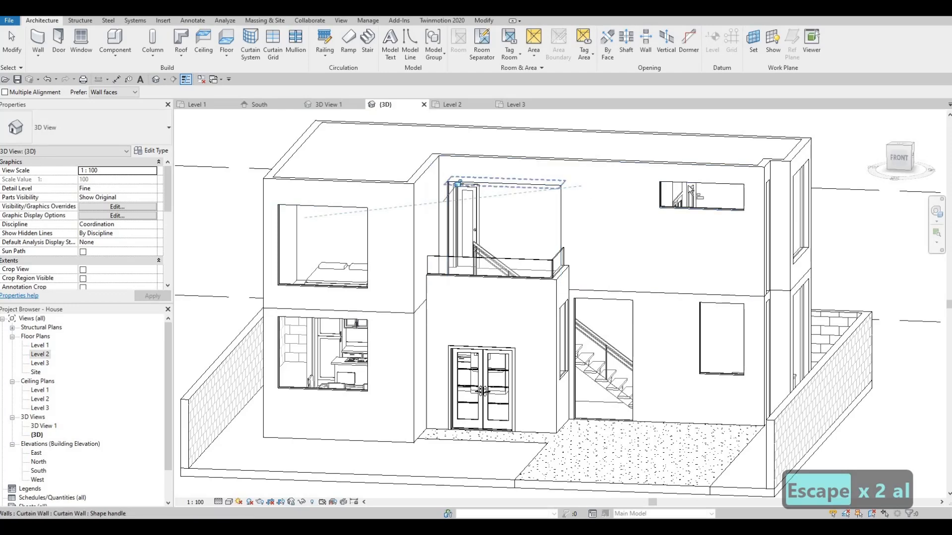
middle_click_drag(676, 223, 615, 222, "shift")
left_click(689, 214)
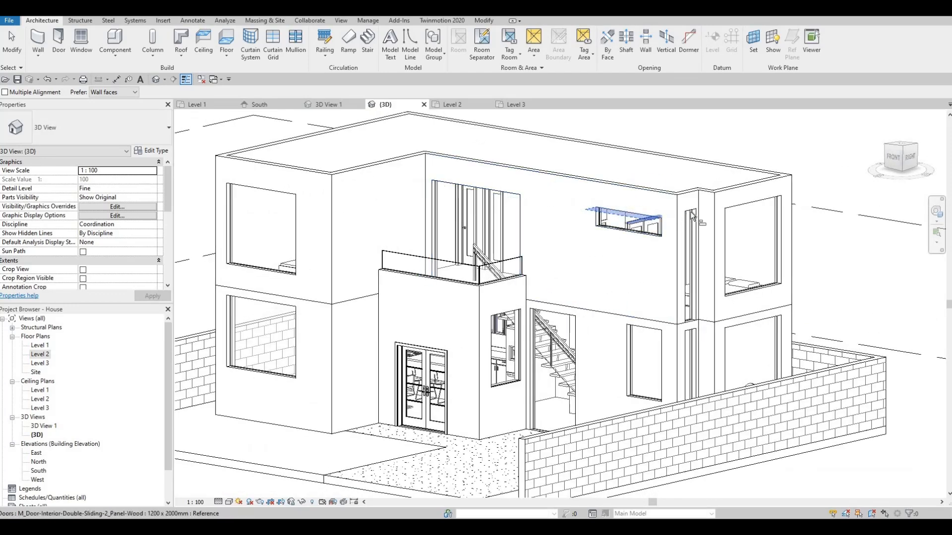
left_click(653, 221)
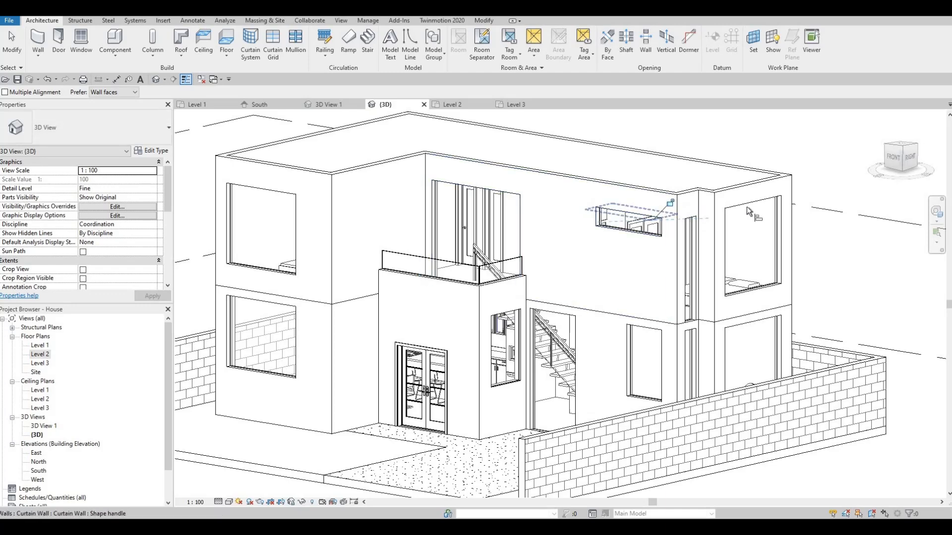
middle_click_drag(504, 274, 307, 268, "shift")
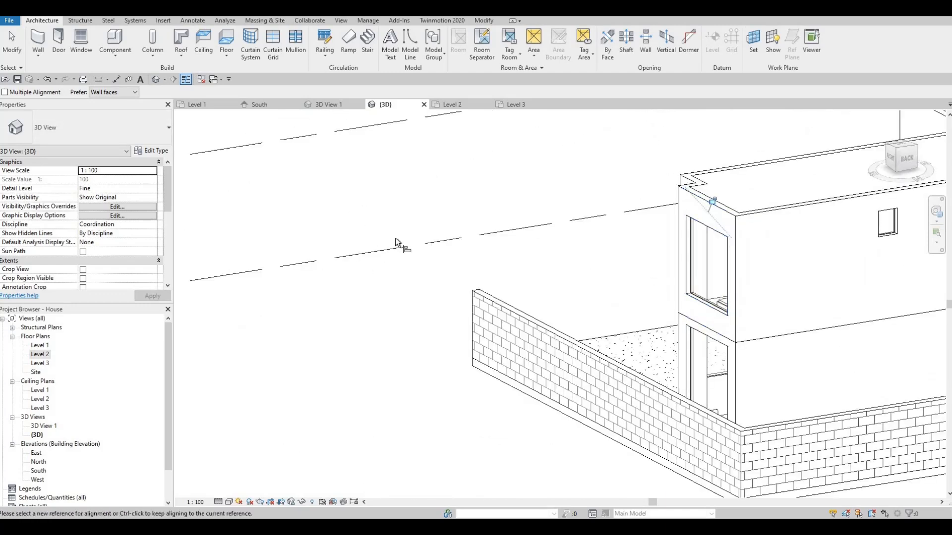
- Align the top of the small rear Level 2 window nearest the east corner with the east side window's top
middle_click_drag(723, 248, 297, 253)
left_click(290, 232)
left_click(464, 216)
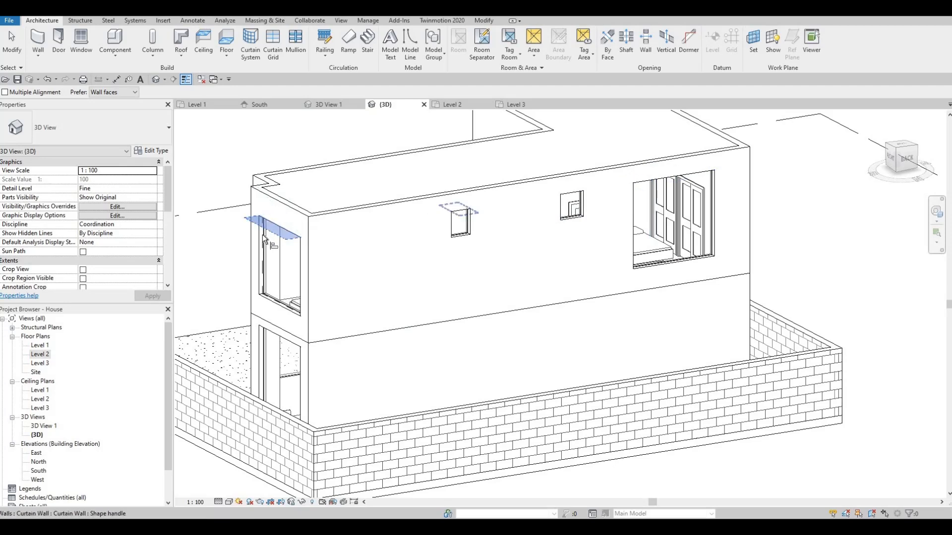
left_click(283, 234)
key("Escape")
key("Escape")
- Align the top of the second small rear window, nearer the large rear window, with the east side window's top
key("a")
key("l")
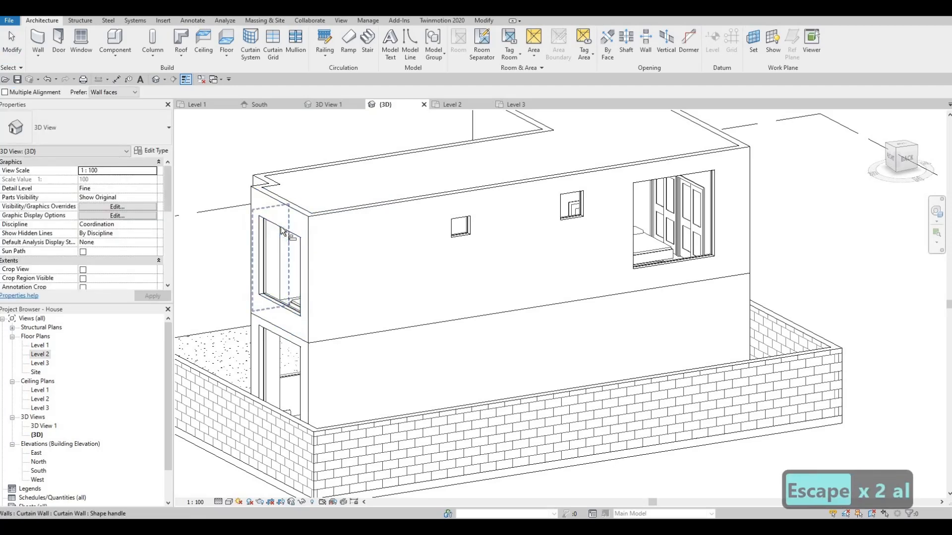
left_click(277, 227)
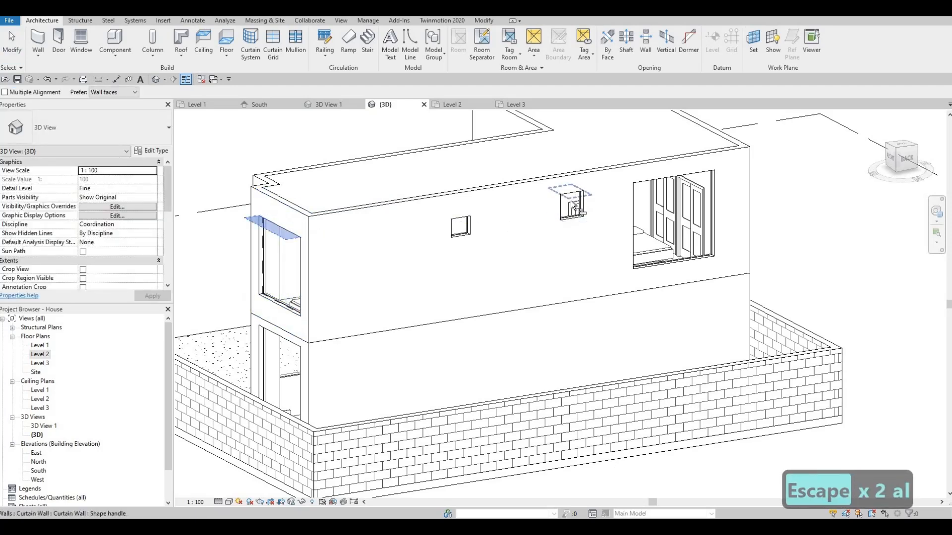
left_click(574, 195)
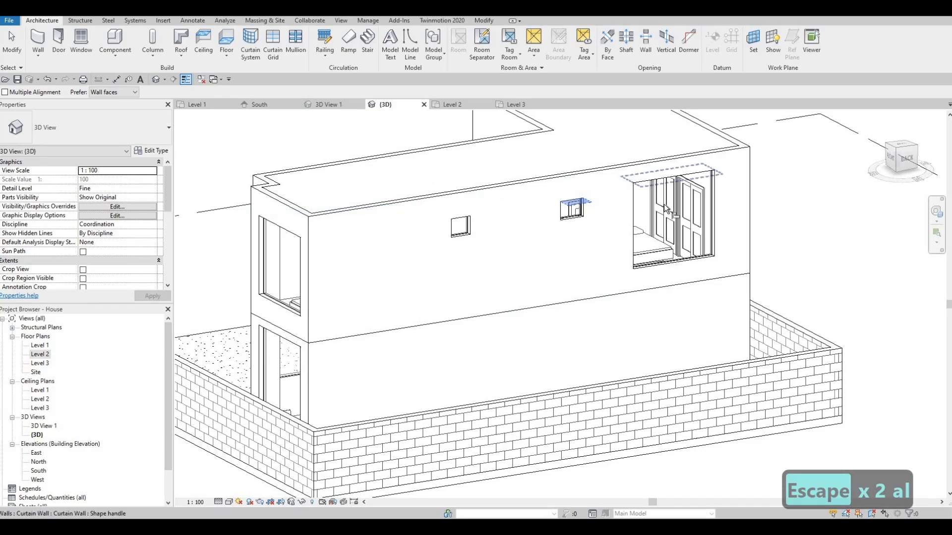
key("Escape")
middle_click_drag(493, 272, 442, 291, "shift")
key("Escape")
- Examine the whole house from the front and side to check the window tops and balcony railings
scroll(472, 272, "down", 2)
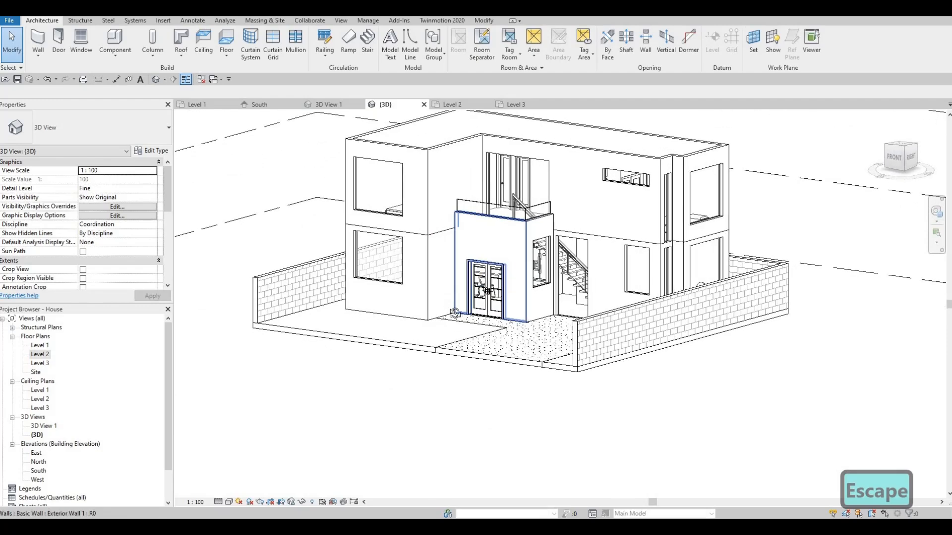
middle_click_drag(474, 320, 615, 311, "shift")
mouse_move(580, 343)
middle_mouse_down("shift")
mouse_move(623, 332)
mouse_move(592, 352)
mouse_move(574, 348)
middle_mouse_up("shift")
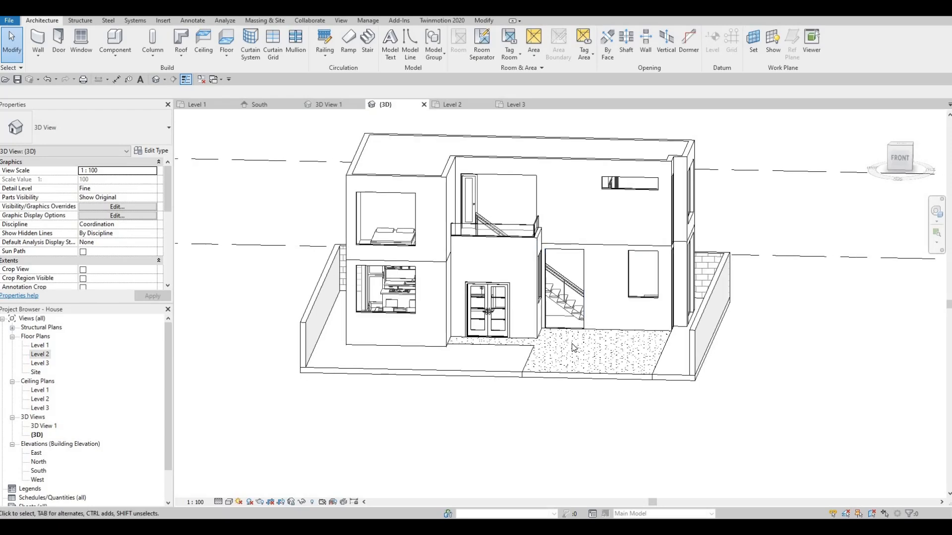
middle_click_drag(497, 362, 528, 346, "shift")
mouse_move(575, 293)
middle_mouse_down("shift")
mouse_move(565, 308)
mouse_move(594, 304)
mouse_move(575, 334)
mouse_move(583, 335)
mouse_move(597, 298)
middle_mouse_up("shift")
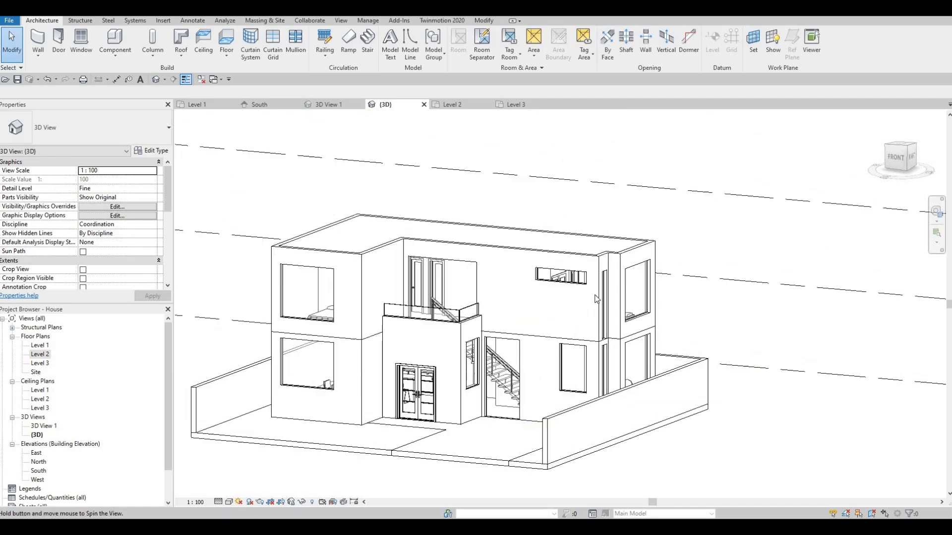
middle_click_drag(739, 263, 886, 228)
scroll(682, 297, "up", 2)
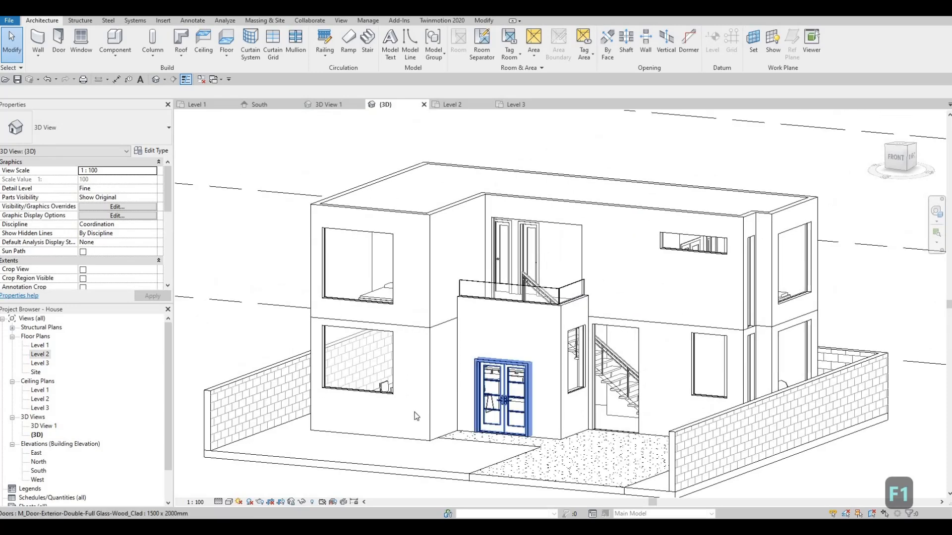